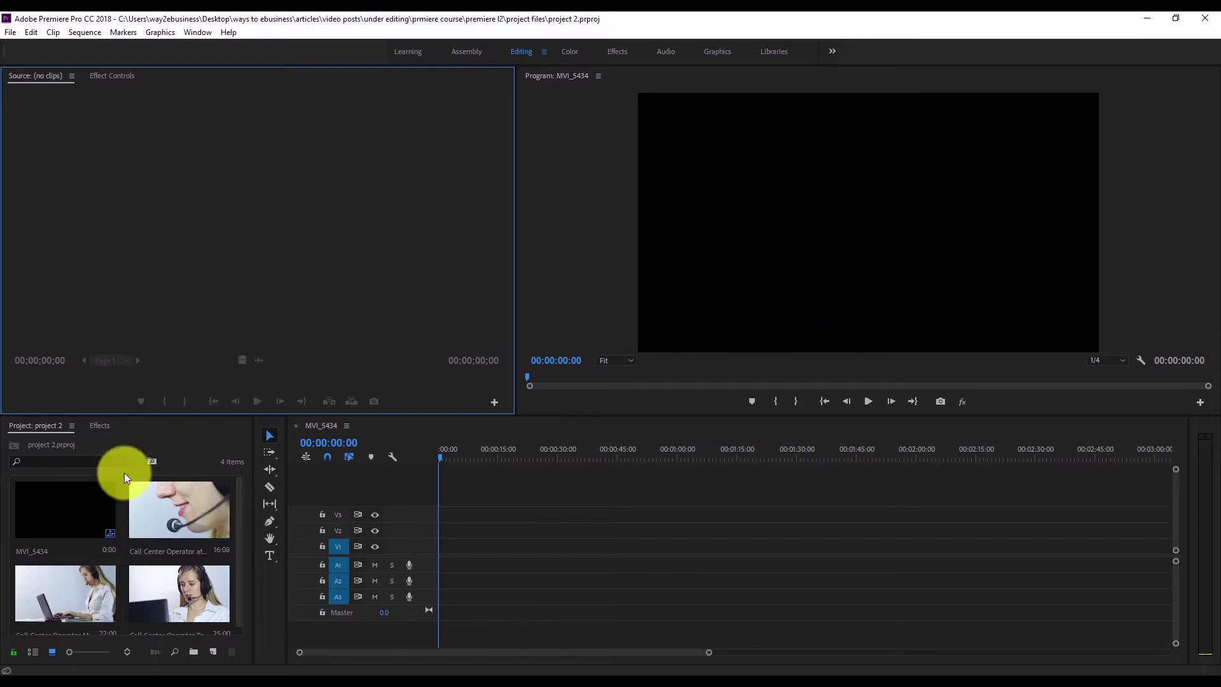
left_click(32, 652)
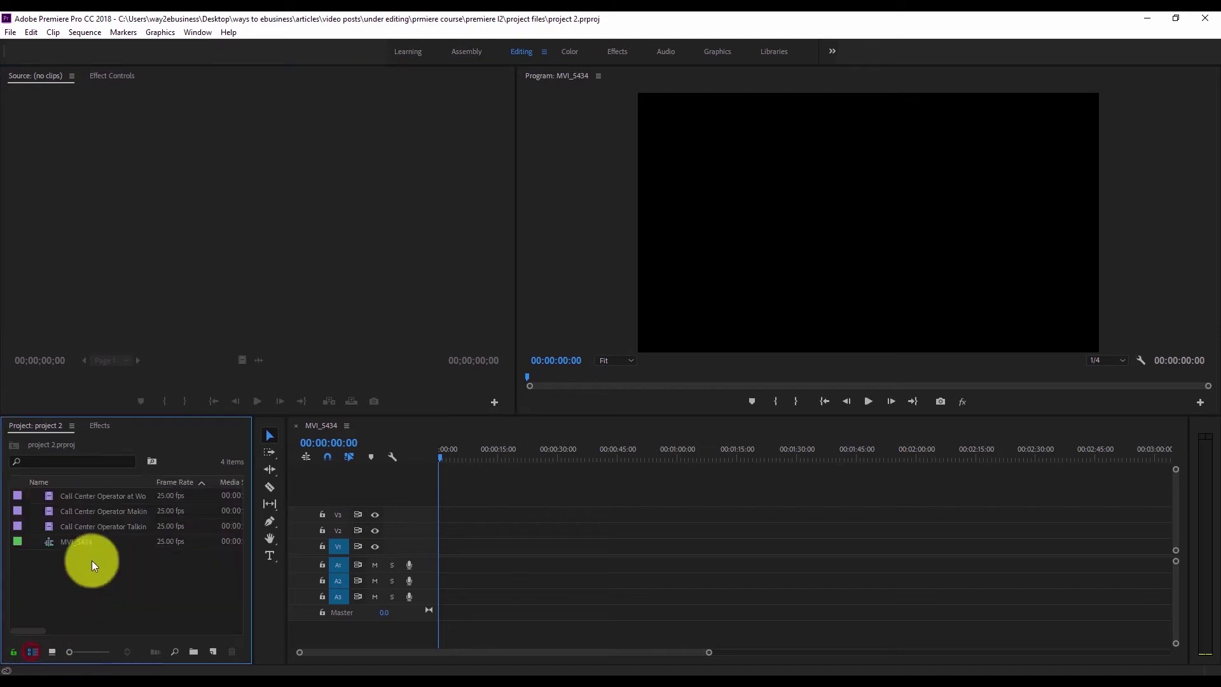
left_click(80, 493)
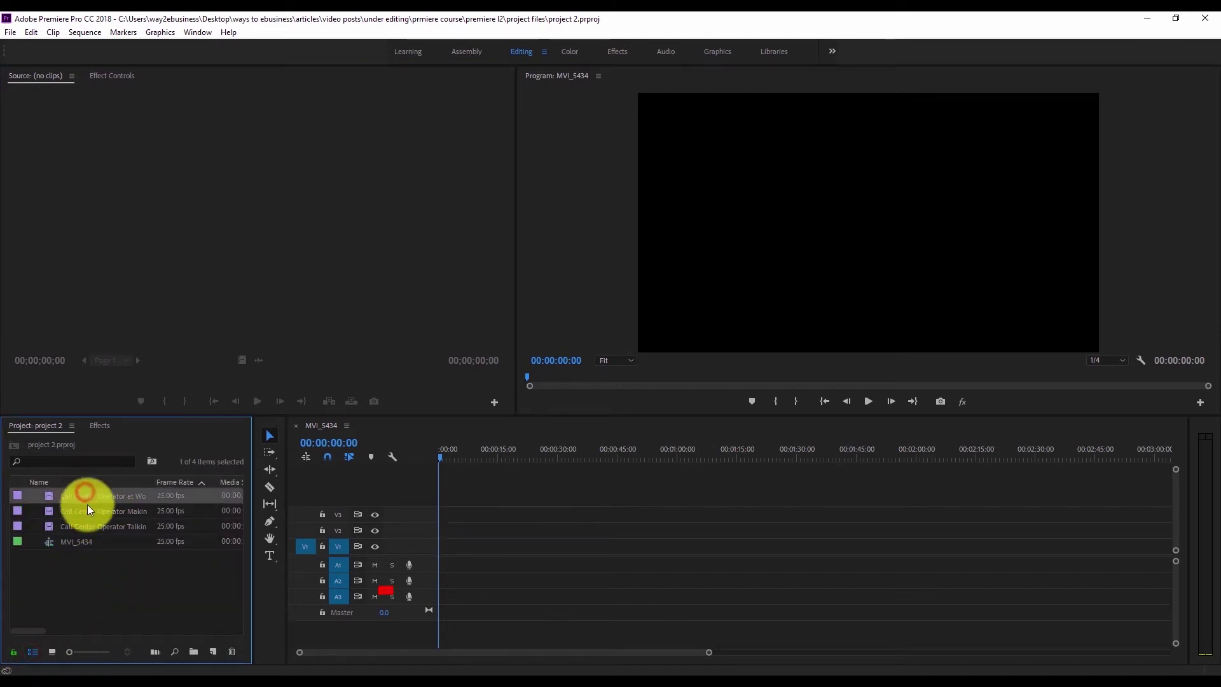
left_click(87, 540)
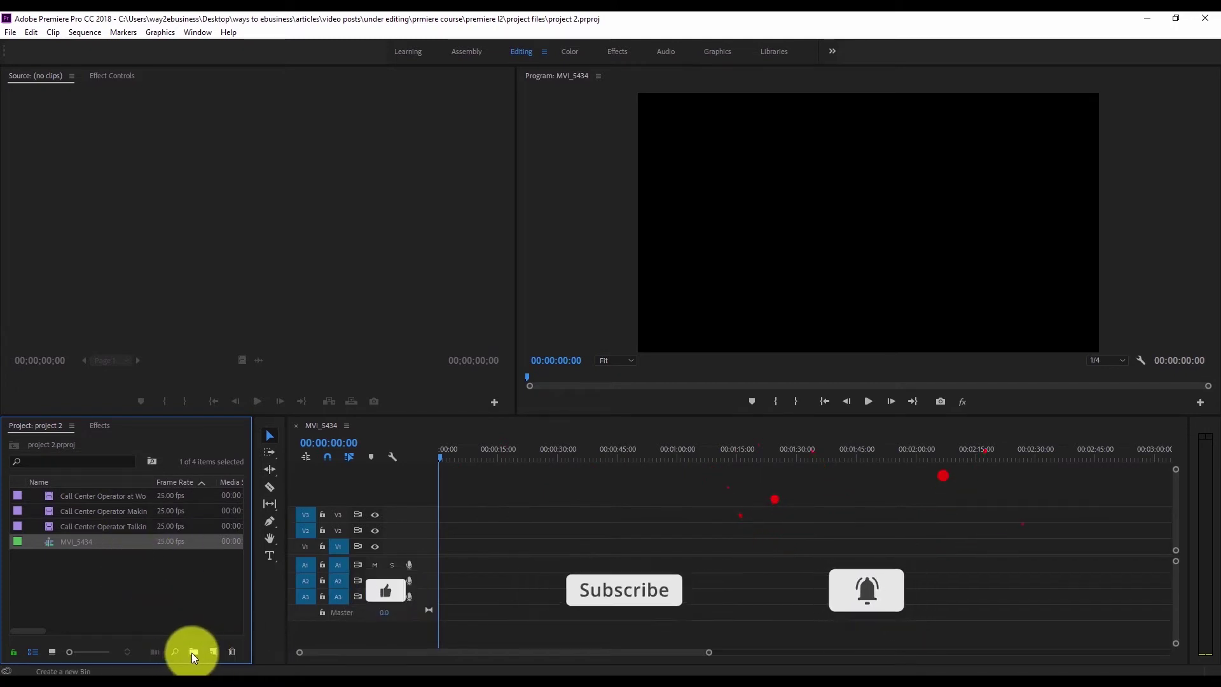
left_click(51, 652)
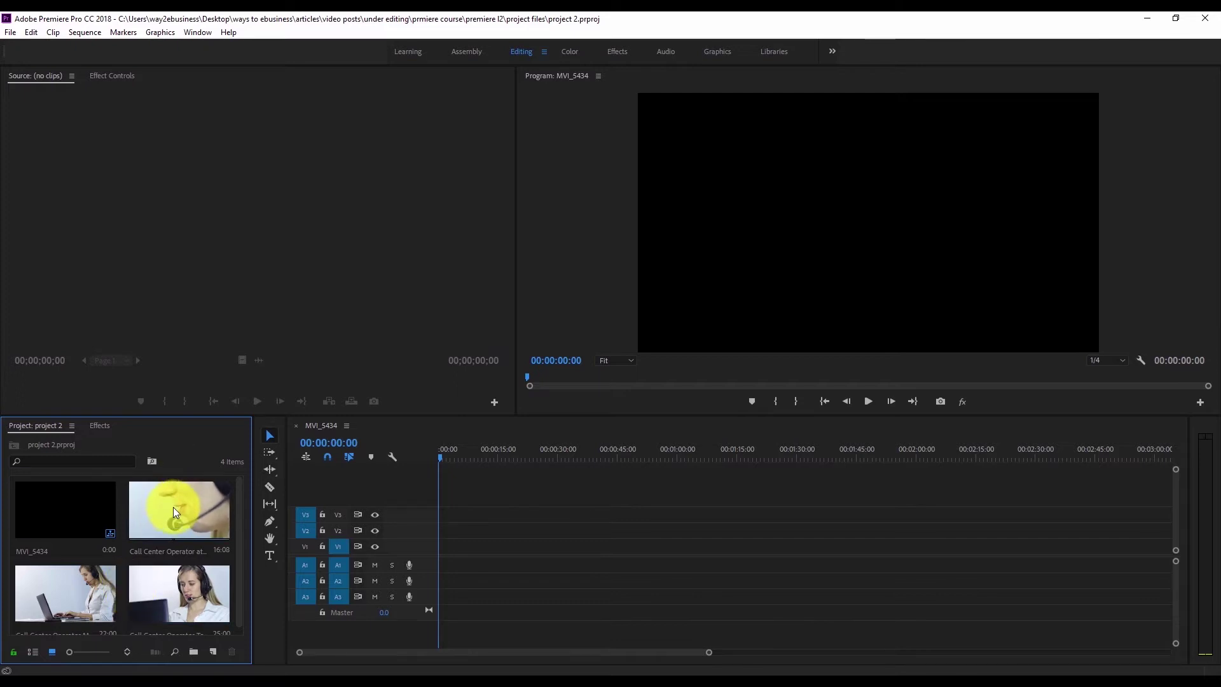
left_click_drag(164, 506, 503, 540)
Place the Call Center Operator at Work clip at 00:00 on V1 and switch the Project panel to List View.
mouse_move(946, 415)
left_mouse_down()
mouse_move(895, 455)
mouse_move(792, 439)
left_mouse_up()
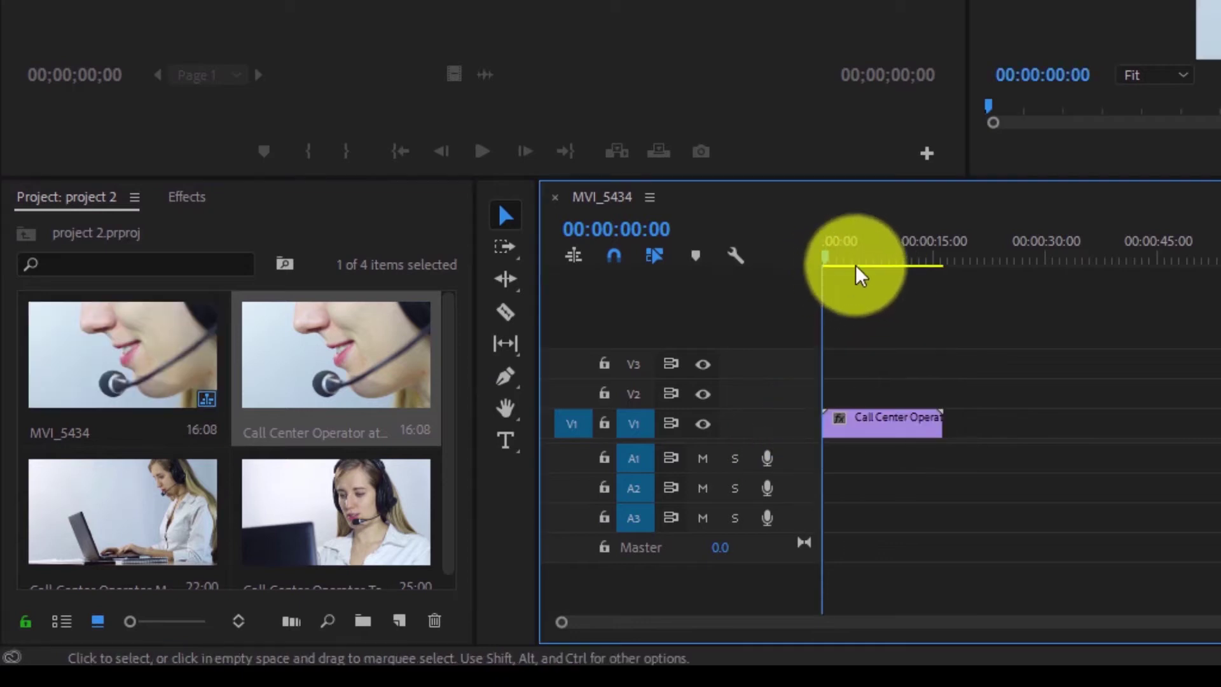
left_click_drag(846, 260, 872, 261)
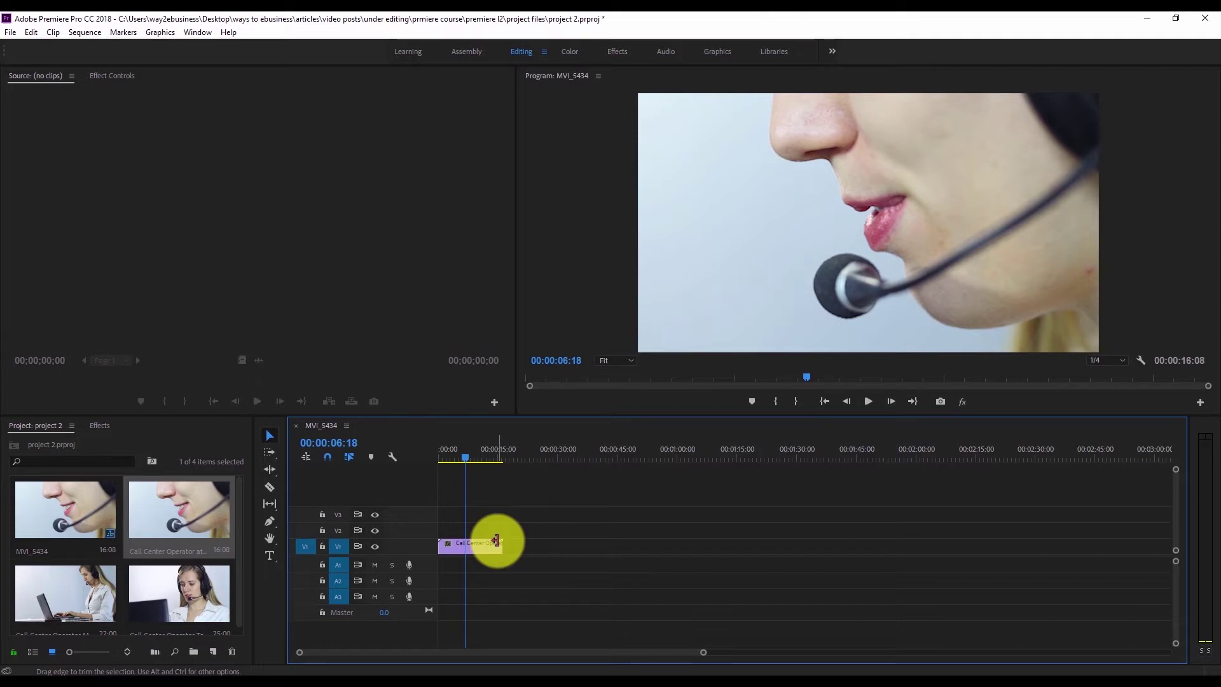
left_click(482, 555)
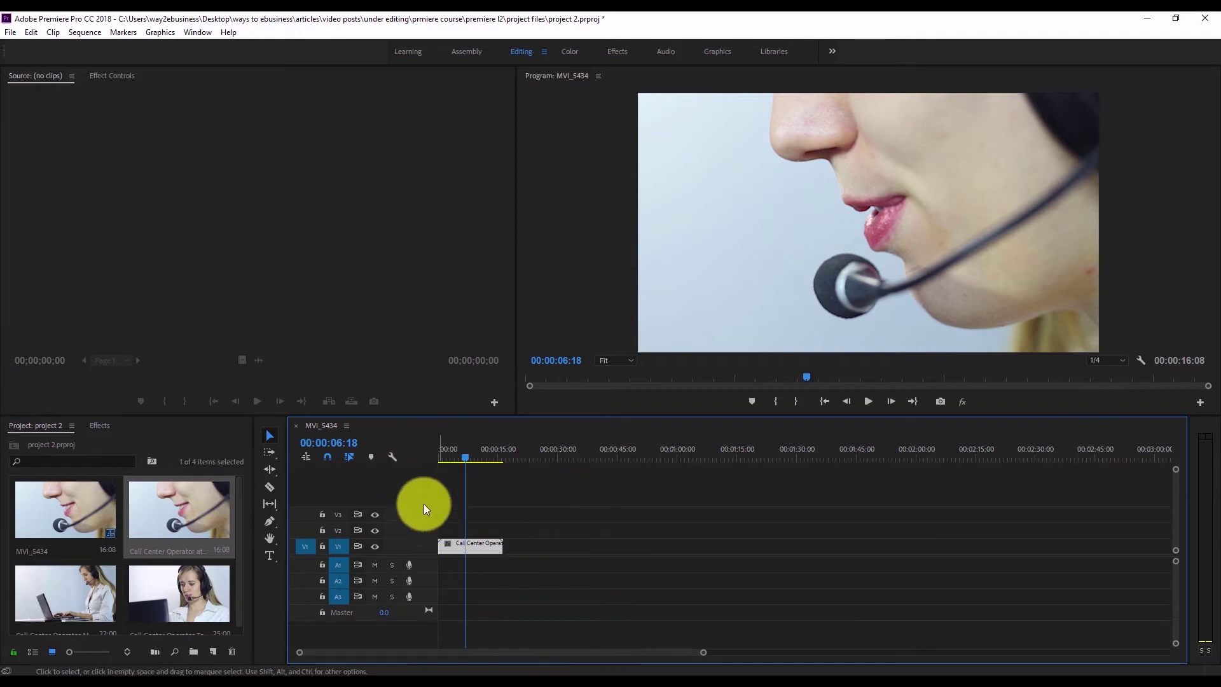
left_click(32, 652)
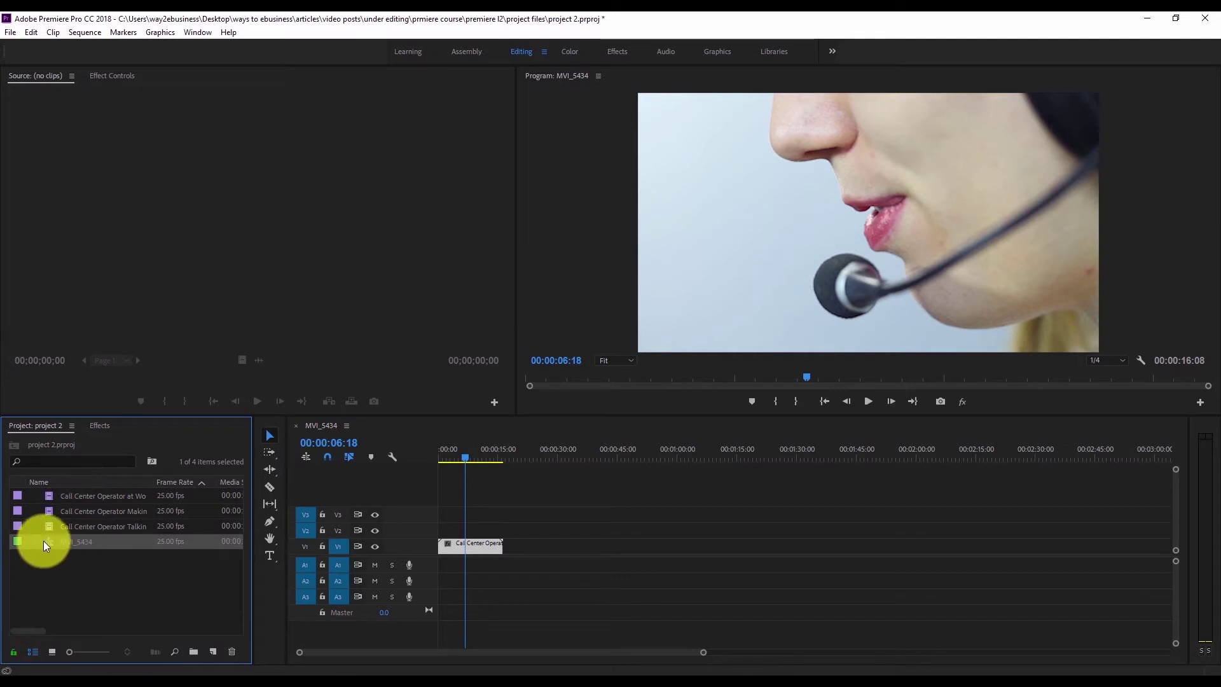
left_click_drag(48, 540, 517, 541)
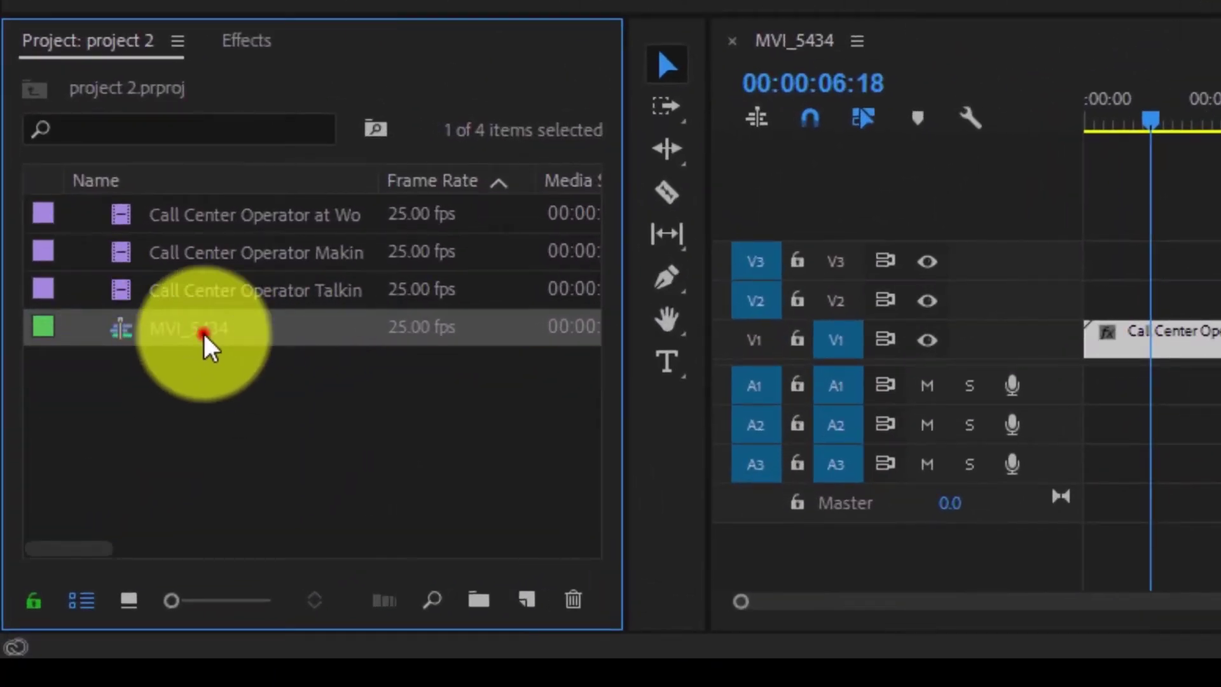
Rename the MVI_5434 sequence to 'call center' in the Project panel and bring its timeline forward.
left_click(204, 330)
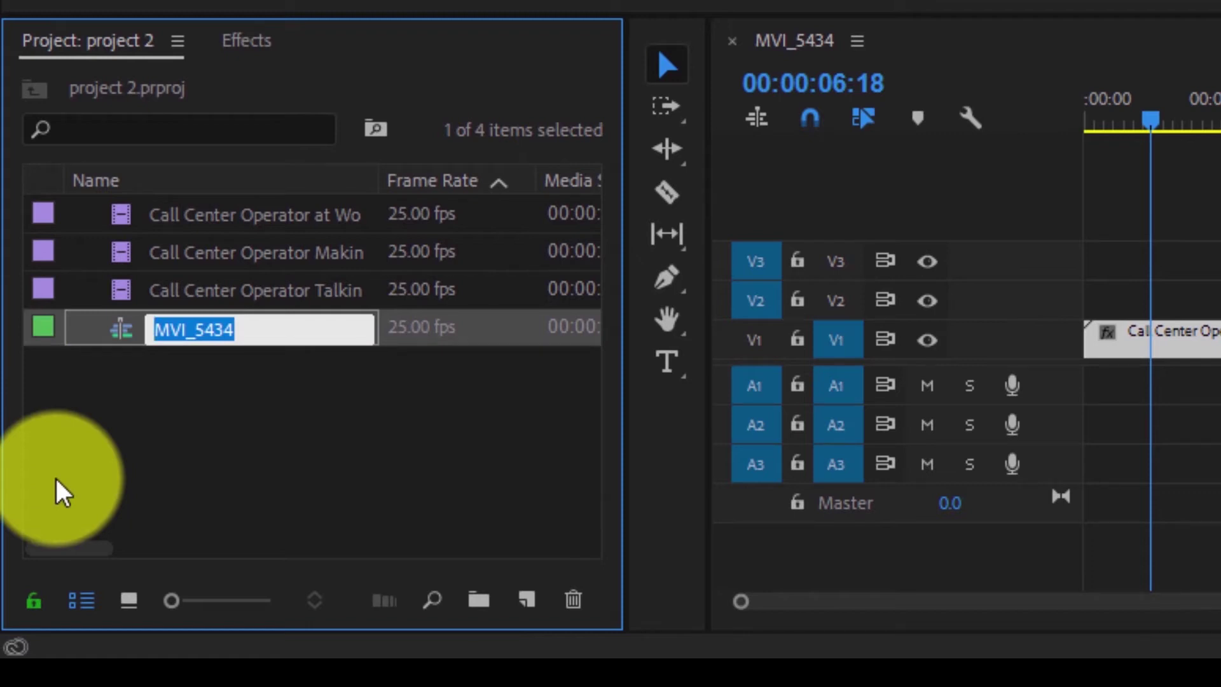
type("call center")
key("Return")
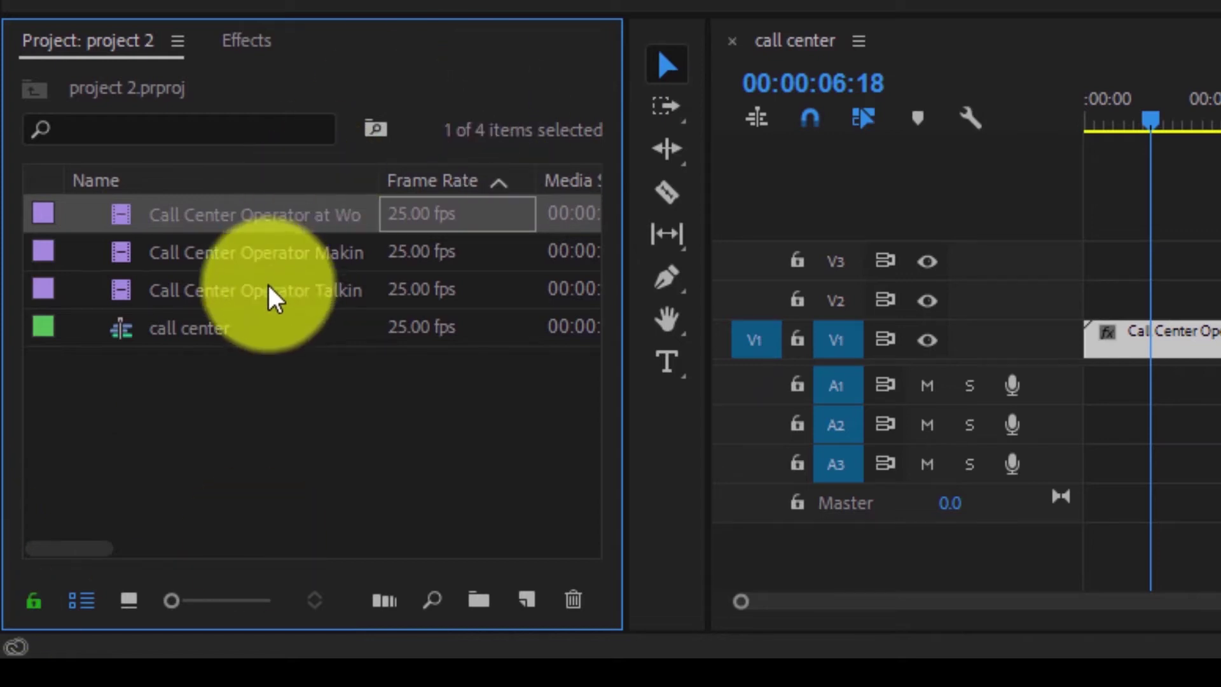
left_click(251, 323)
left_click(190, 331)
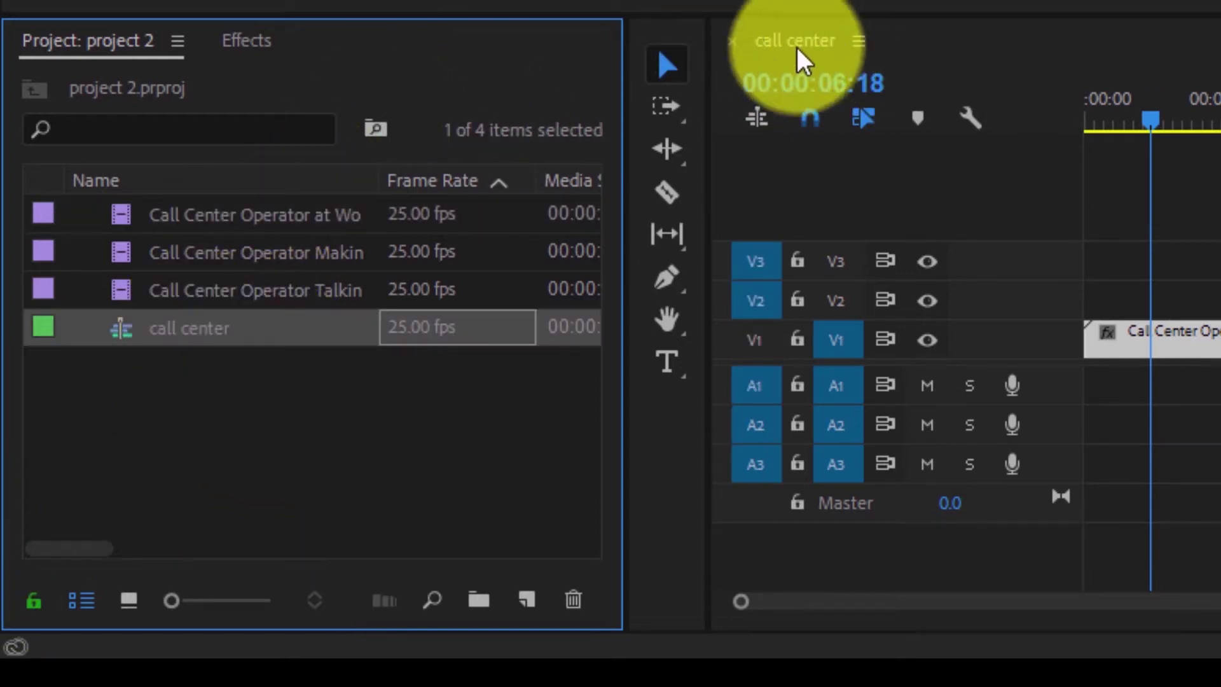
left_click(1078, 45)
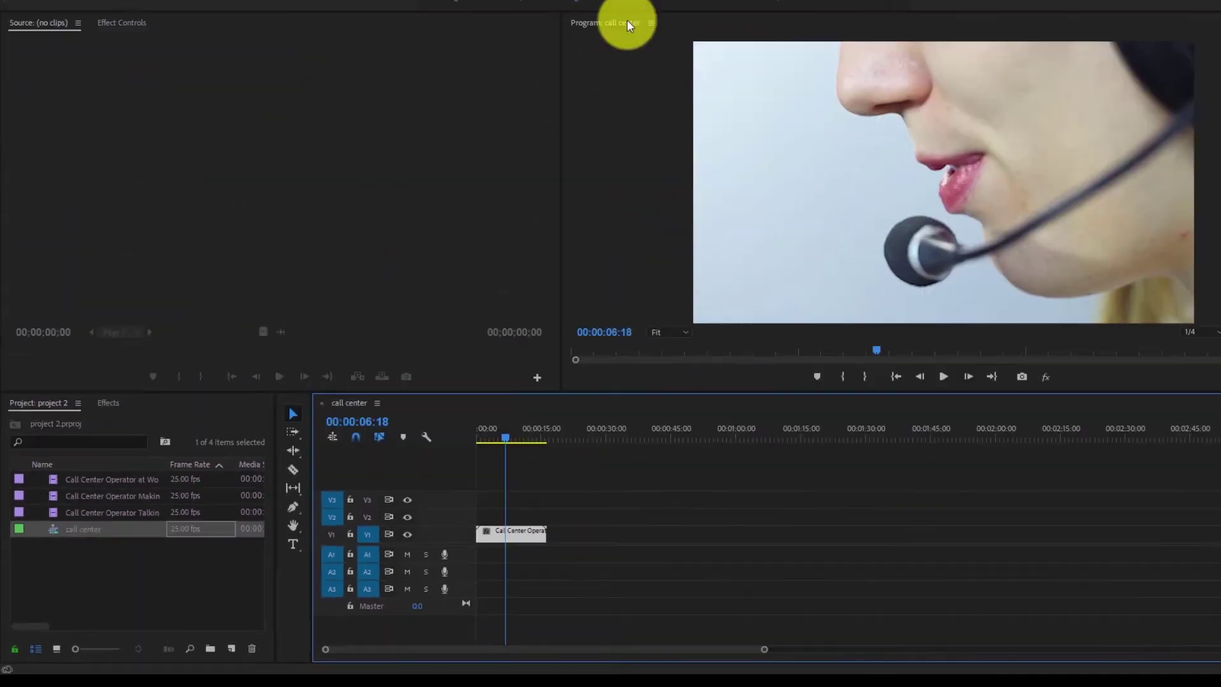
left_click(566, 83)
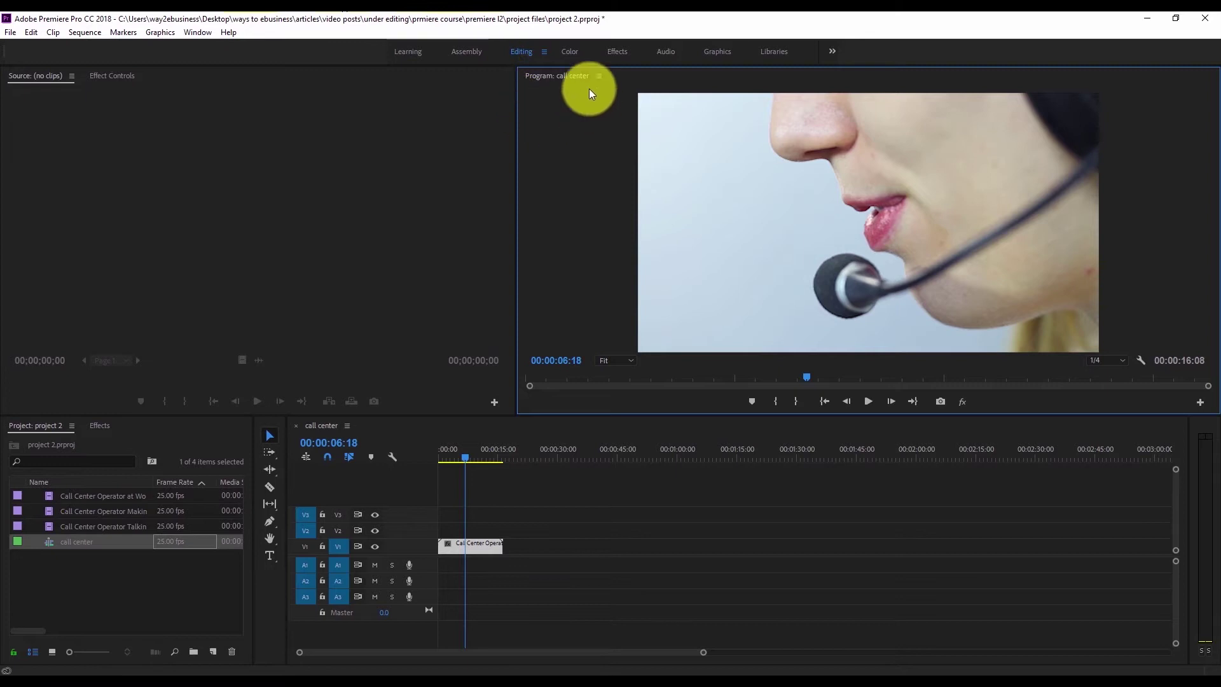
left_click(452, 457)
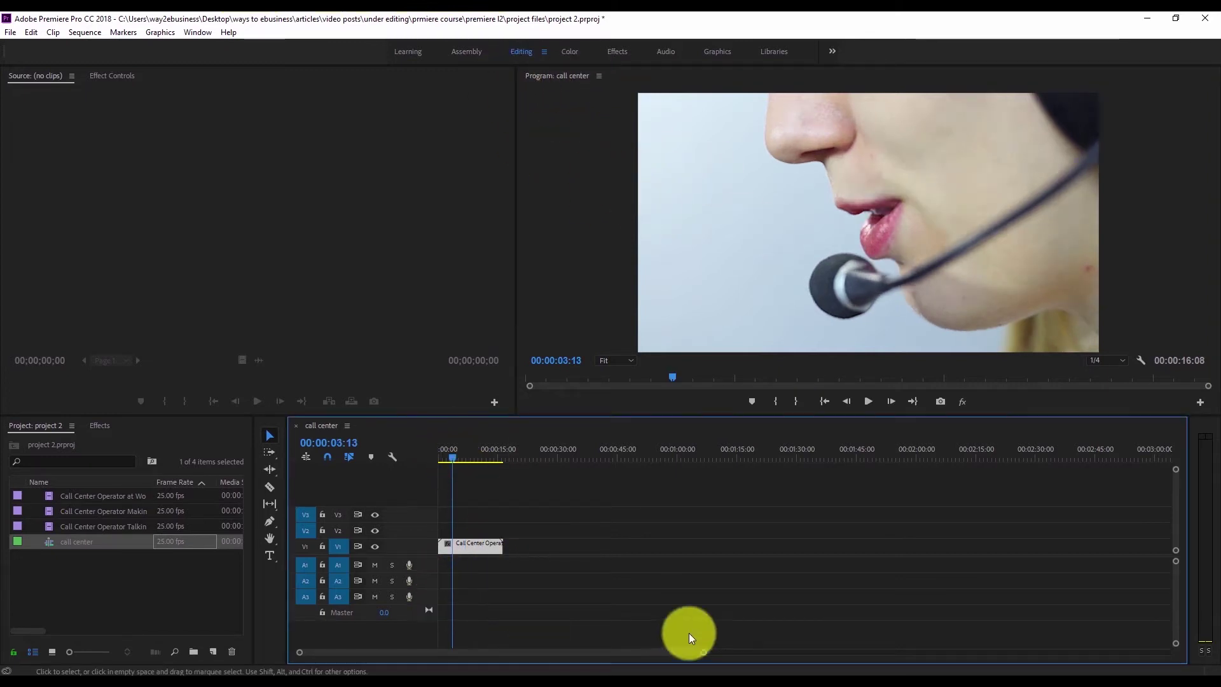
left_click(453, 453)
left_click_drag(453, 453, 439, 455)
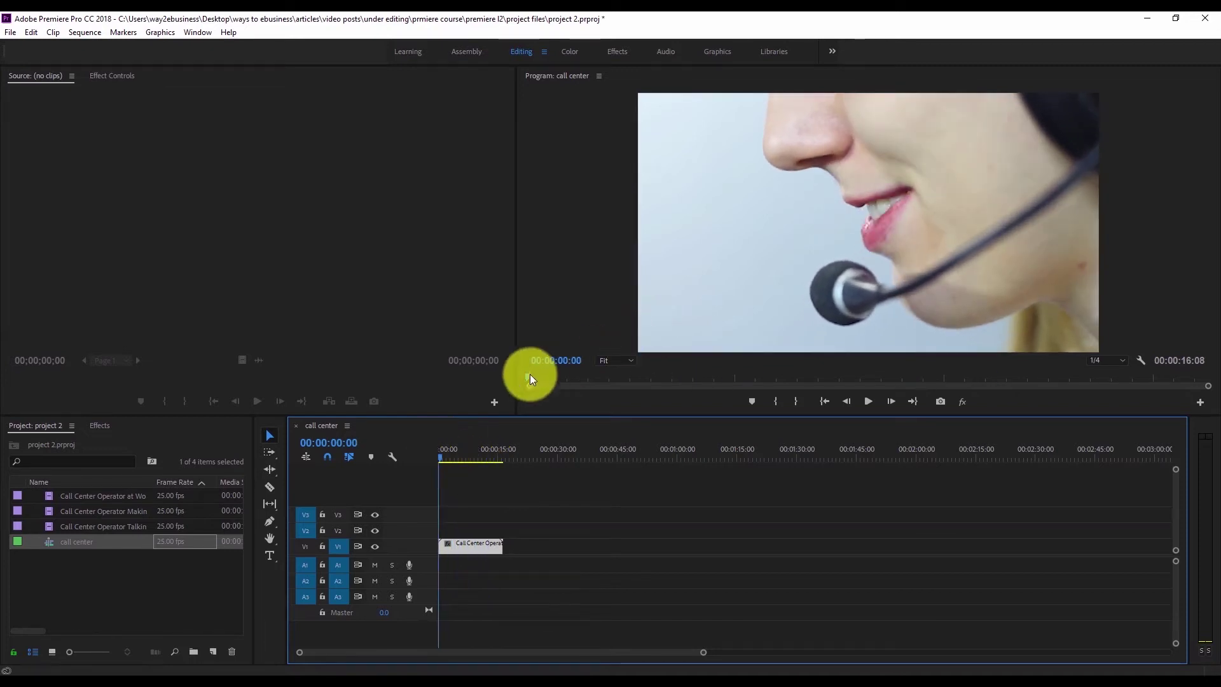
mouse_move(529, 377)
left_mouse_down()
mouse_move(652, 388)
mouse_move(572, 379)
left_mouse_up()
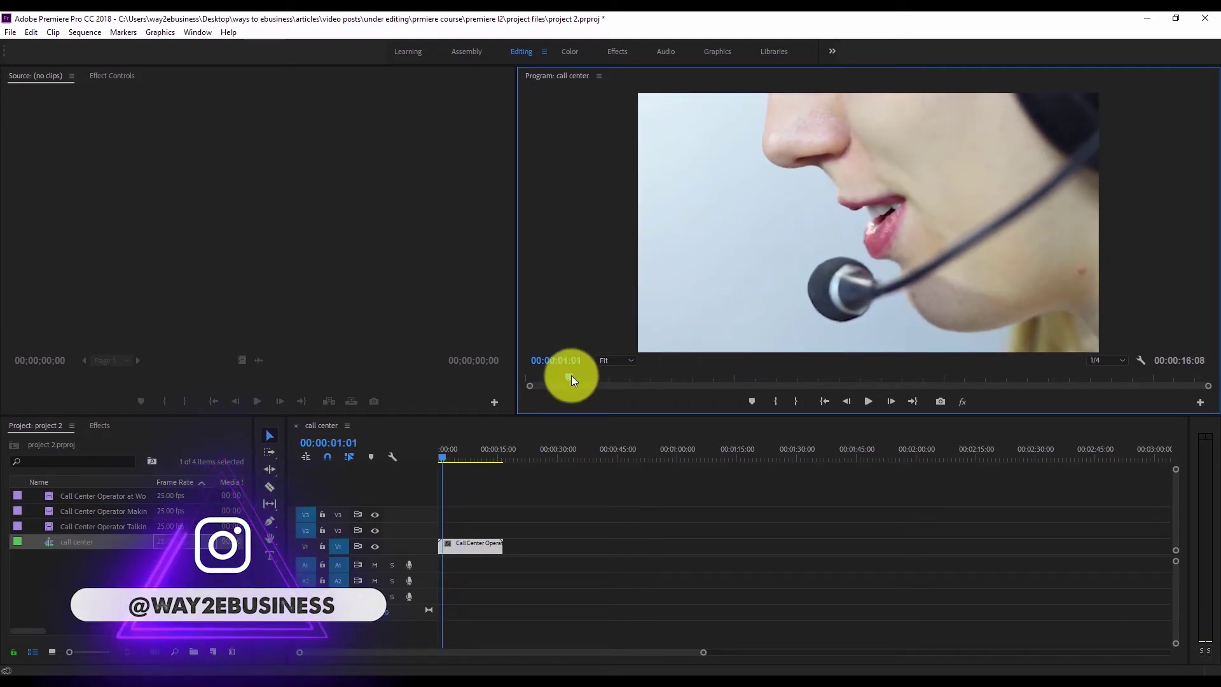
left_click(440, 455)
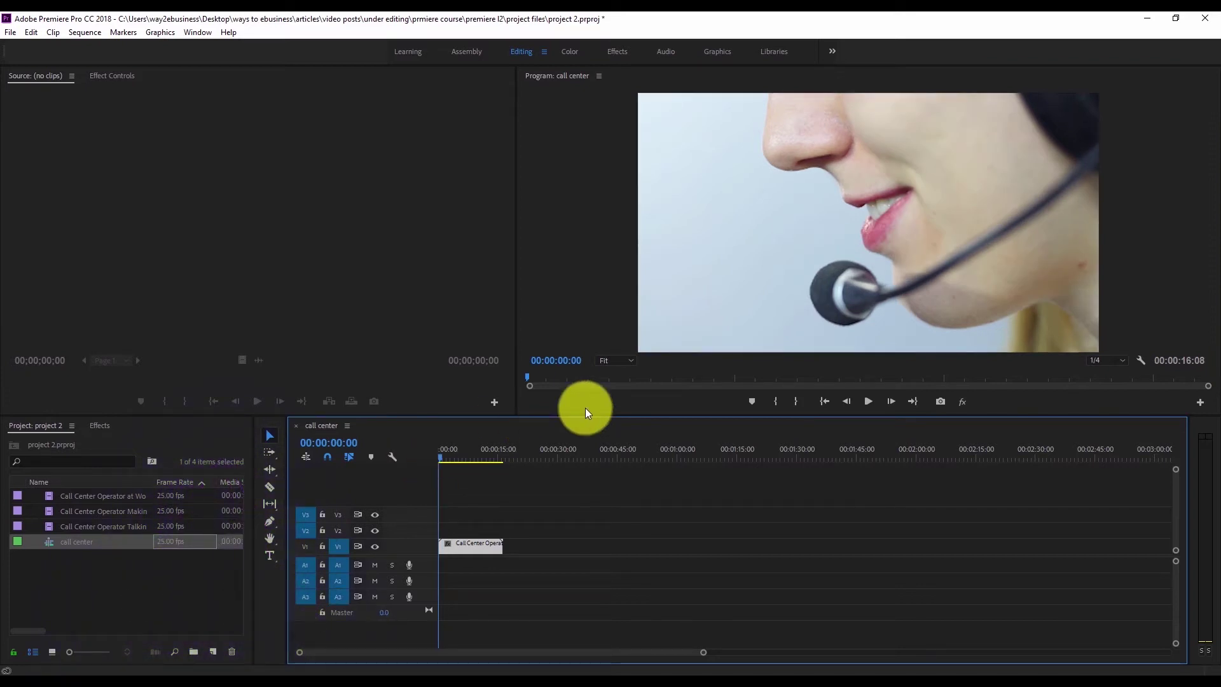
left_click(867, 401)
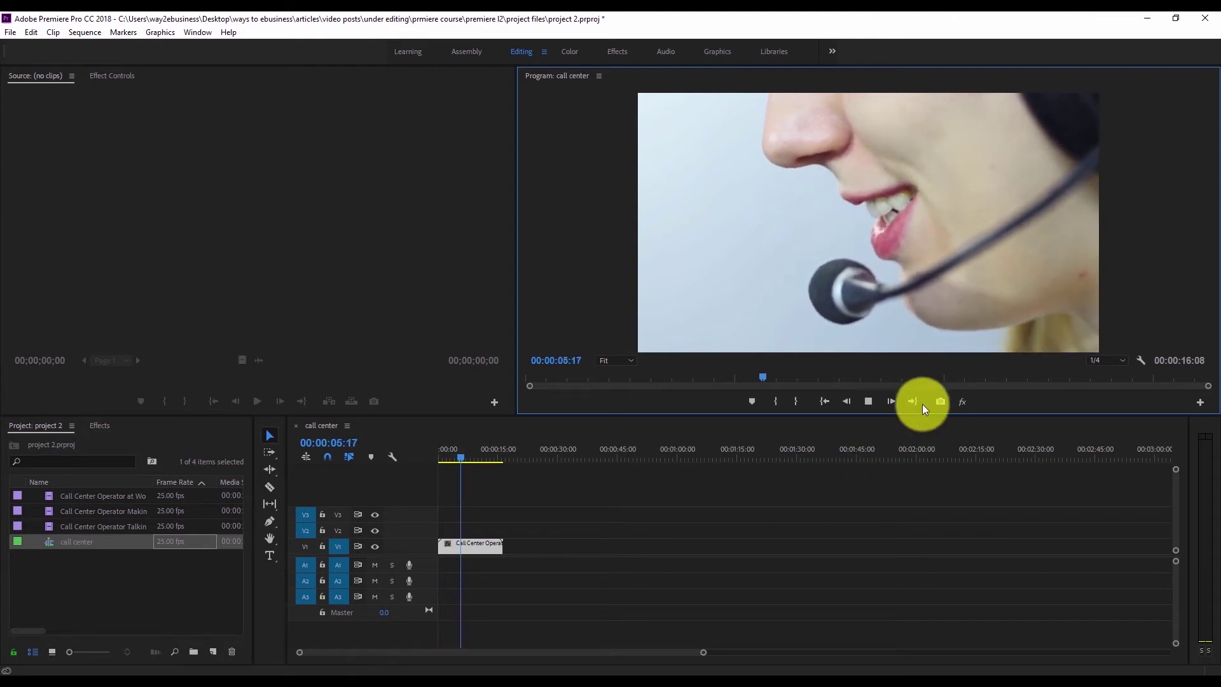
left_click(868, 401)
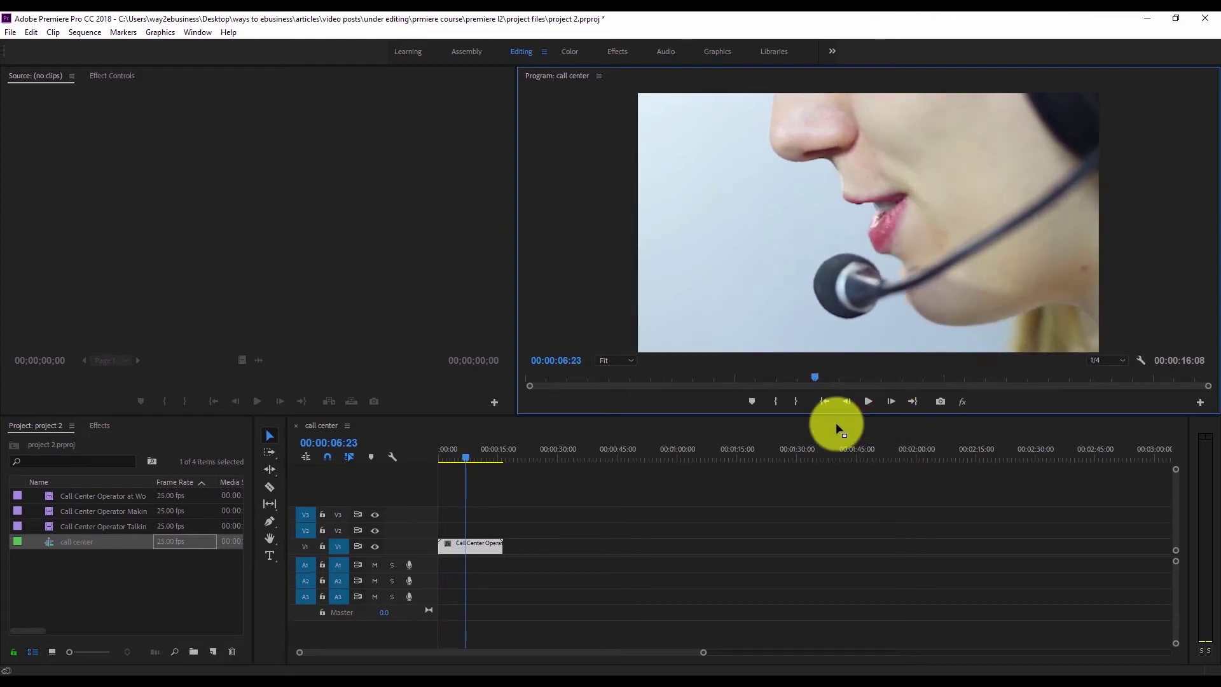
key("space")
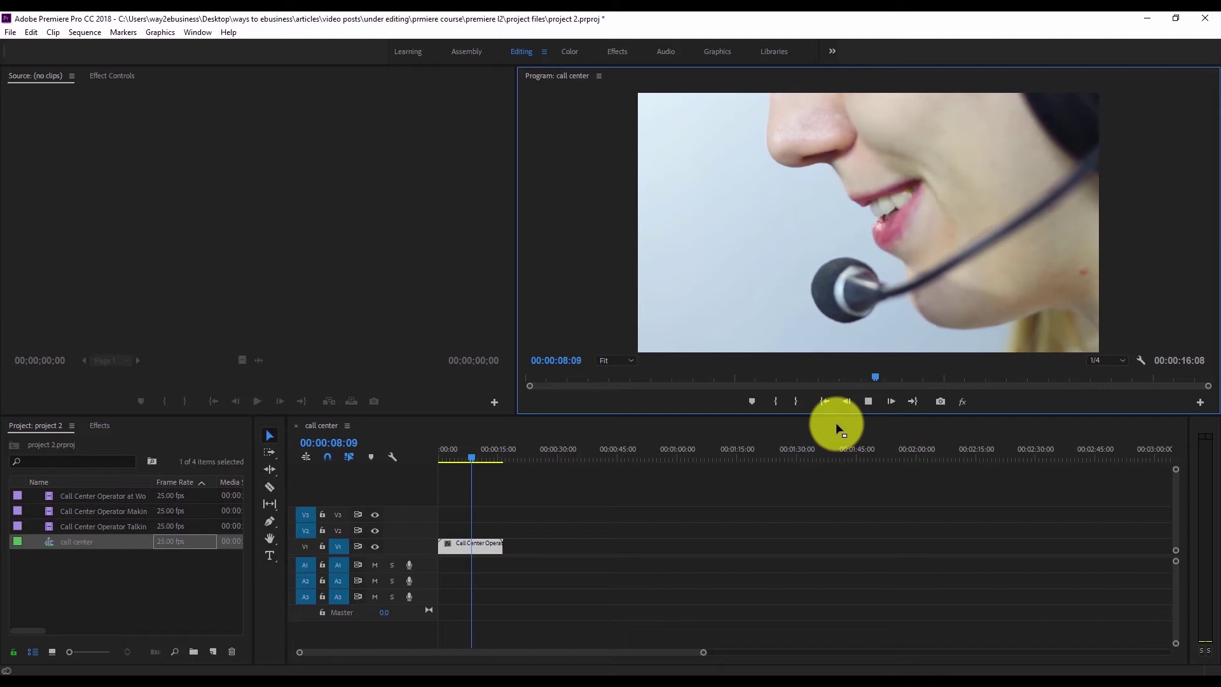
key("space")
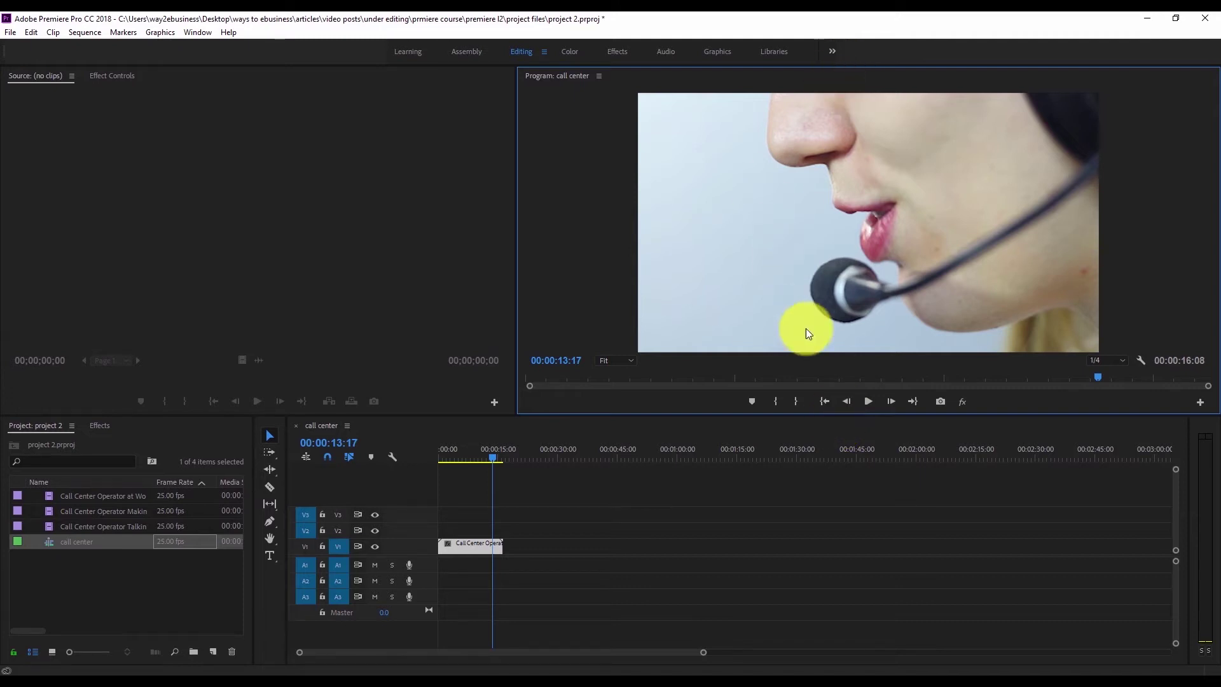
key("=")
left_click_drag(464, 452, 482, 463)
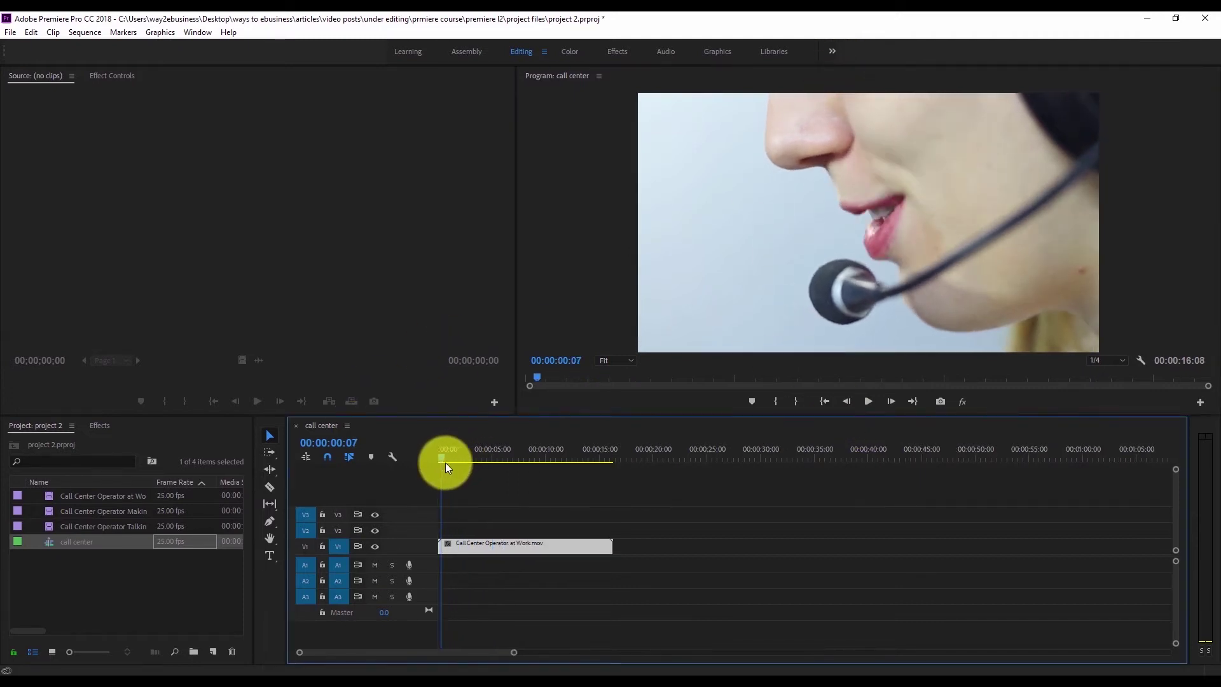
Move the playhead to about 9 seconds, then nudge it frame by frame onto 00:00:10:00.
left_click_drag(482, 463, 544, 471)
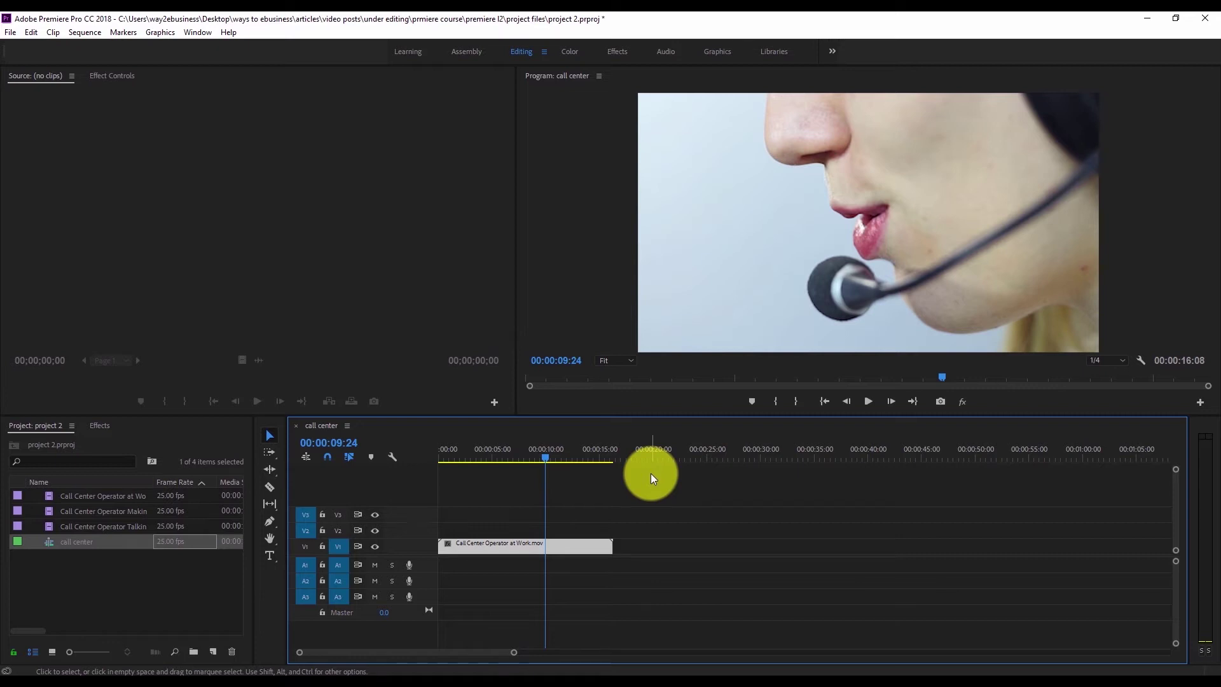
key("space")
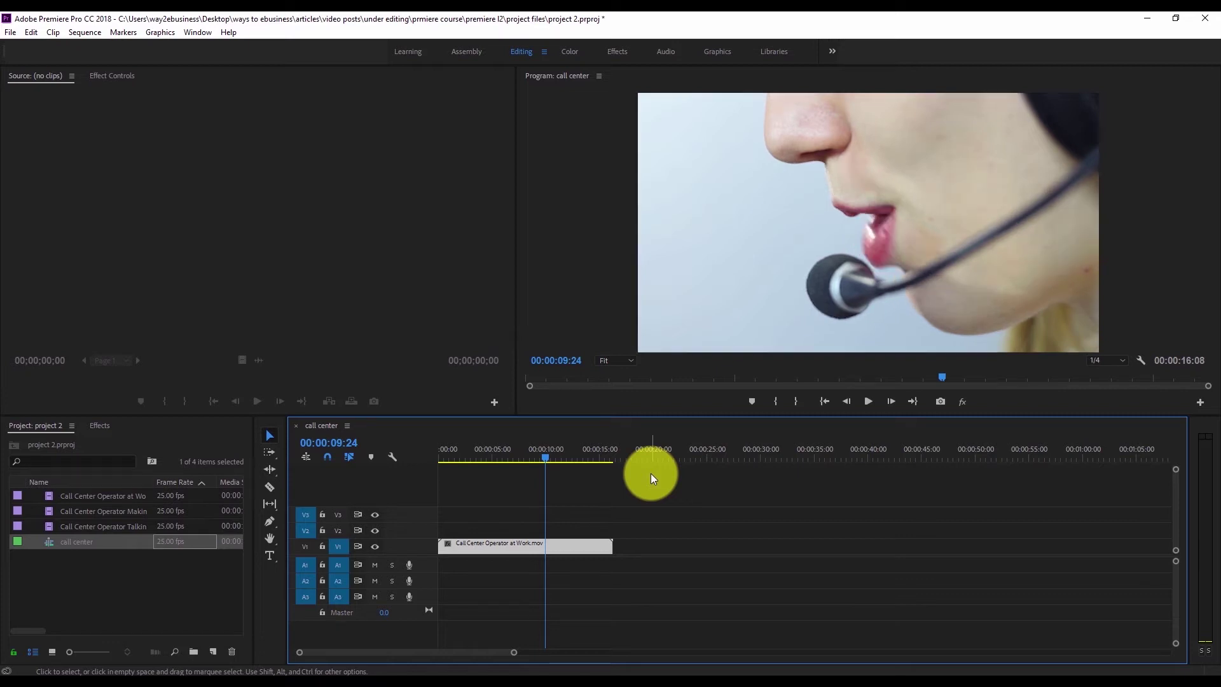
key("Left")
key("Left")
key("Left")
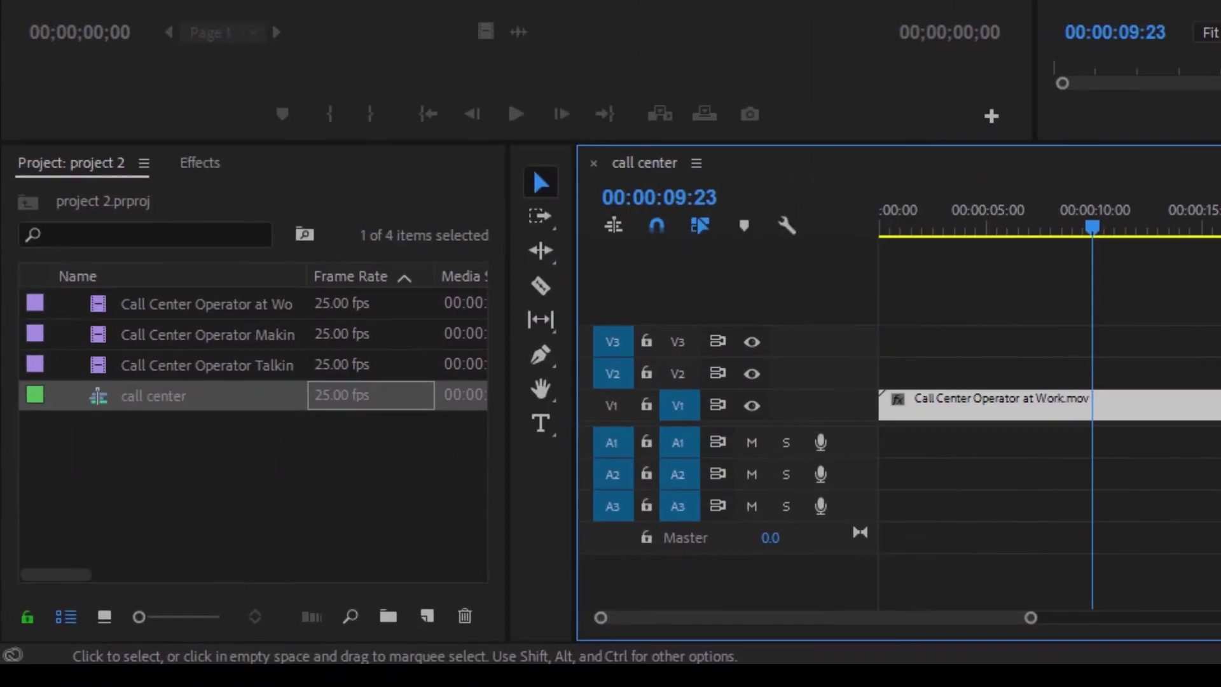
key("Right")
key("Right")
key("Right")
key("Right")
key("Right")
key("Right")
key("Right")
key("Right")
key("Right")
key("Right")
key("Right")
key("Right")
key("Left")
key("Left")
key("Left")
key("Left")
key("Left")
key("Left")
key("Left")
key("Left")
key("Left")
key("Left")
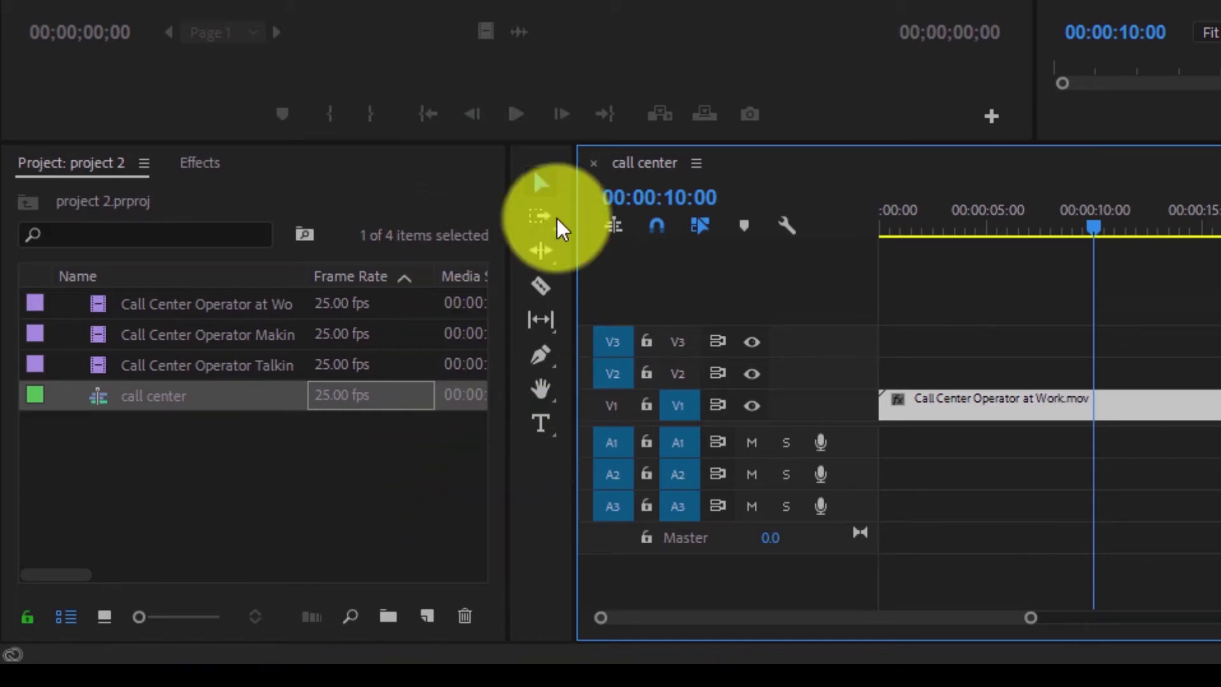
left_click(544, 288)
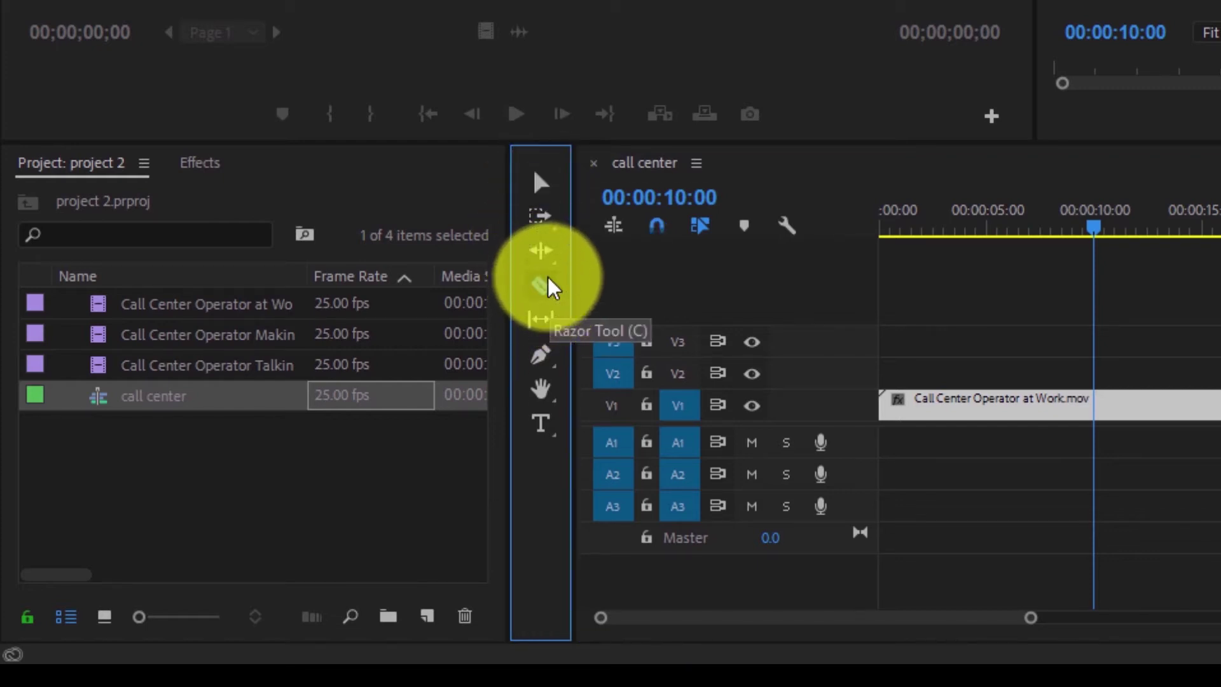
left_click(538, 189)
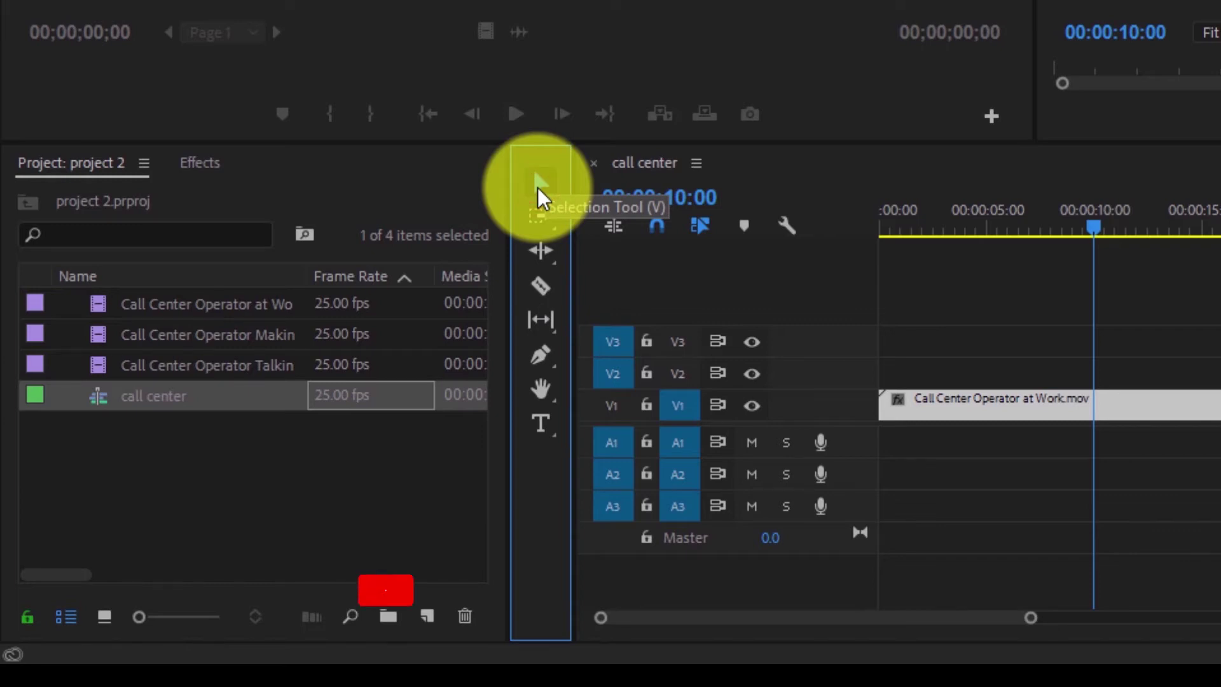
left_click(541, 287)
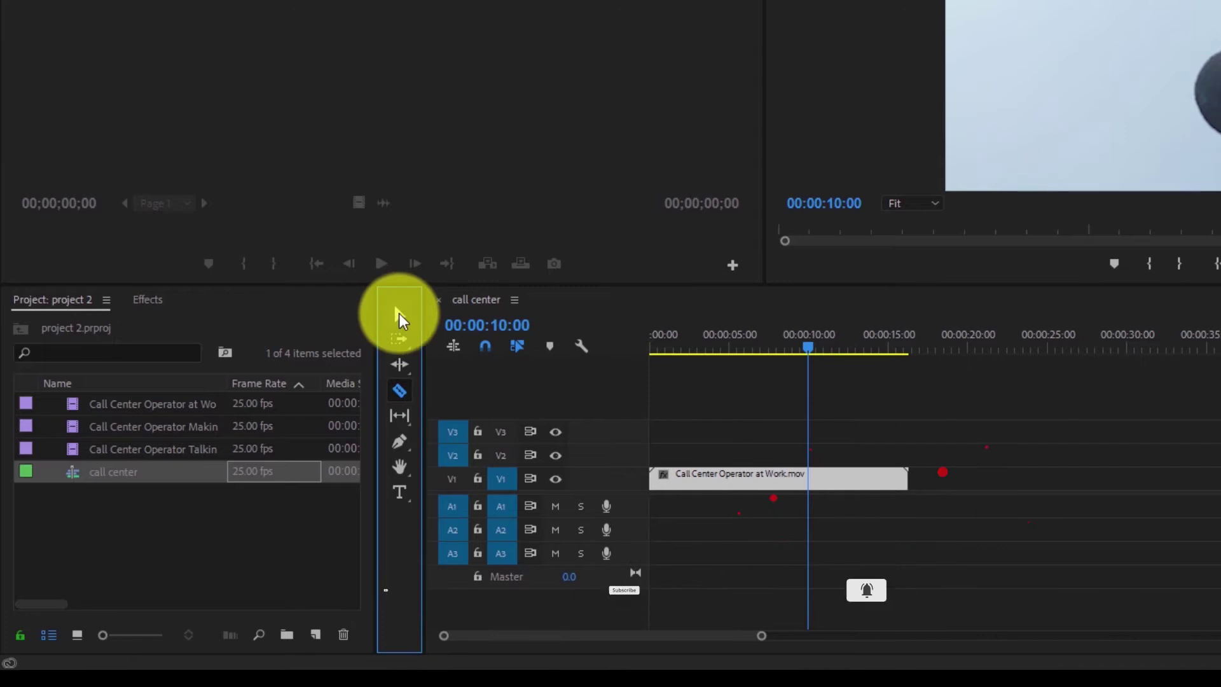
left_click(399, 313)
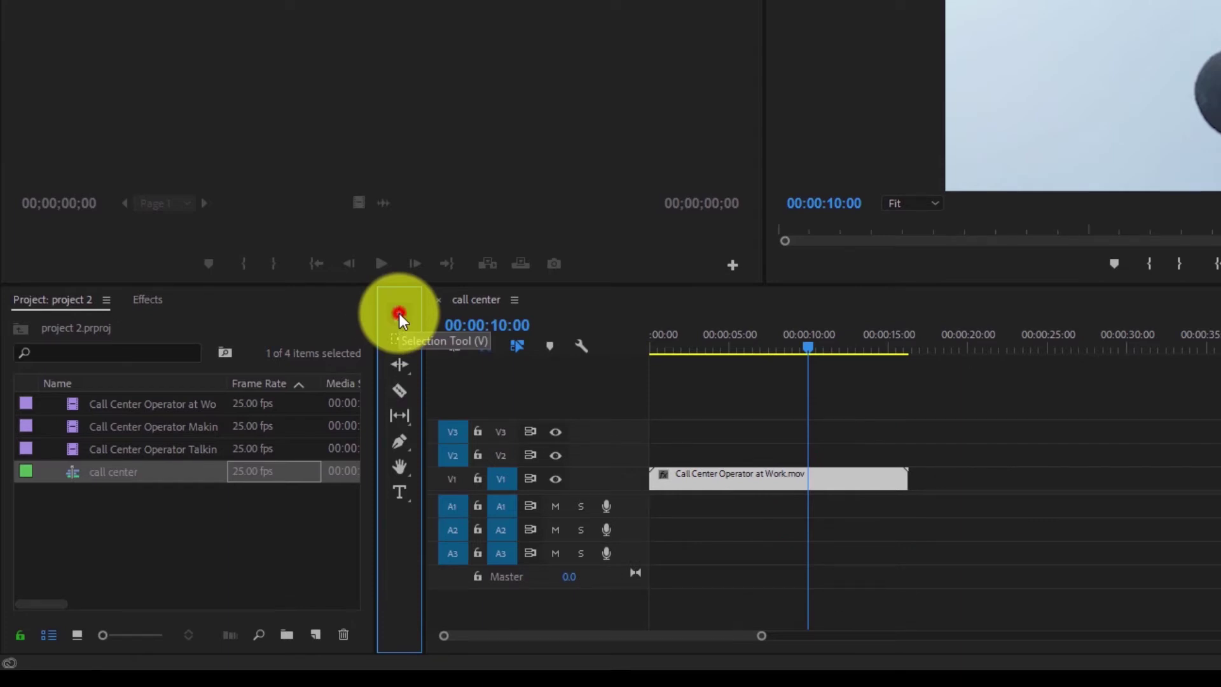
left_click(402, 391)
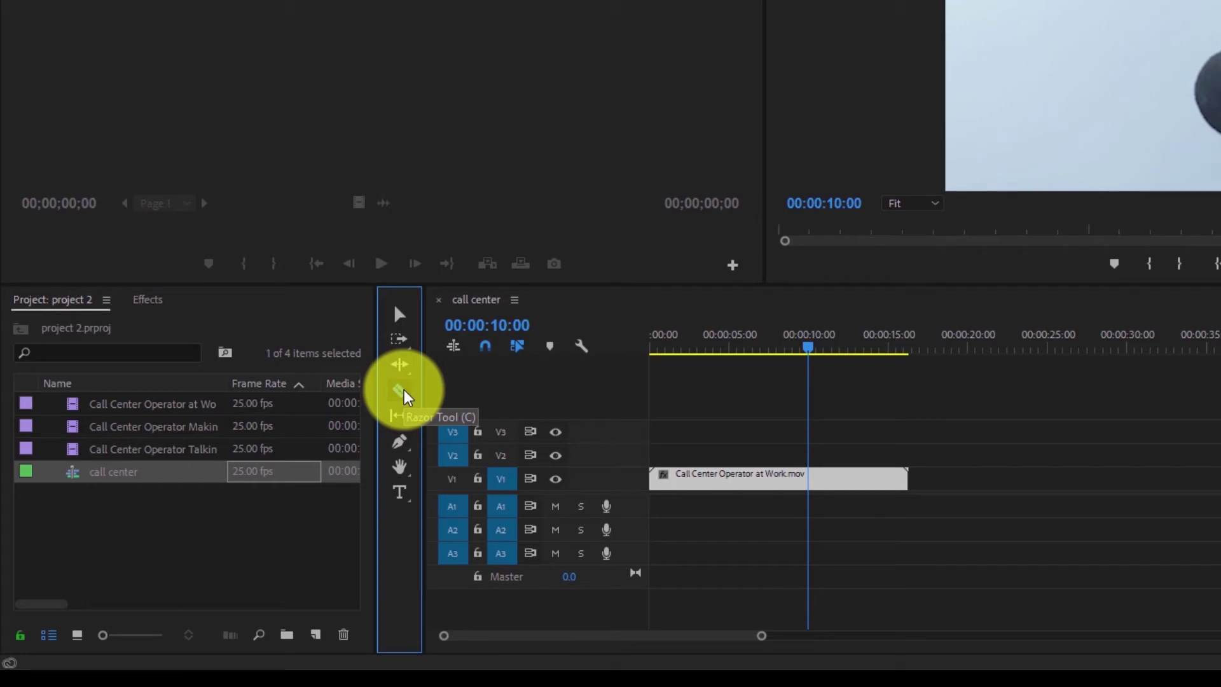
key("v")
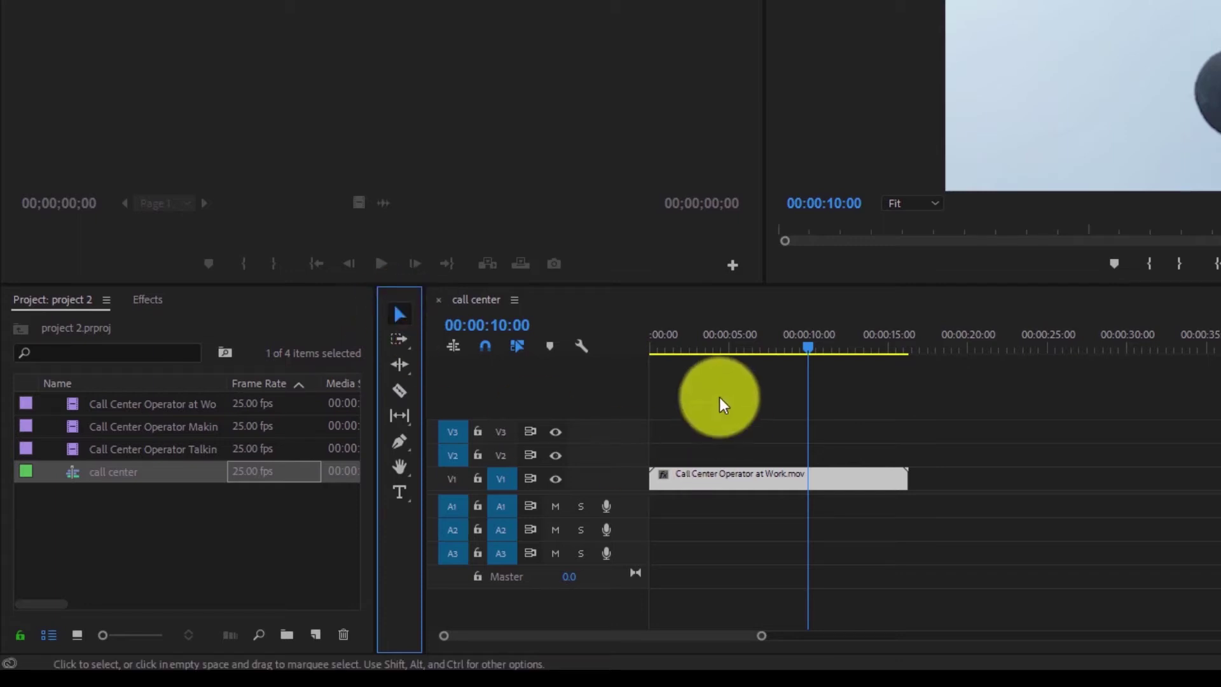
key("c")
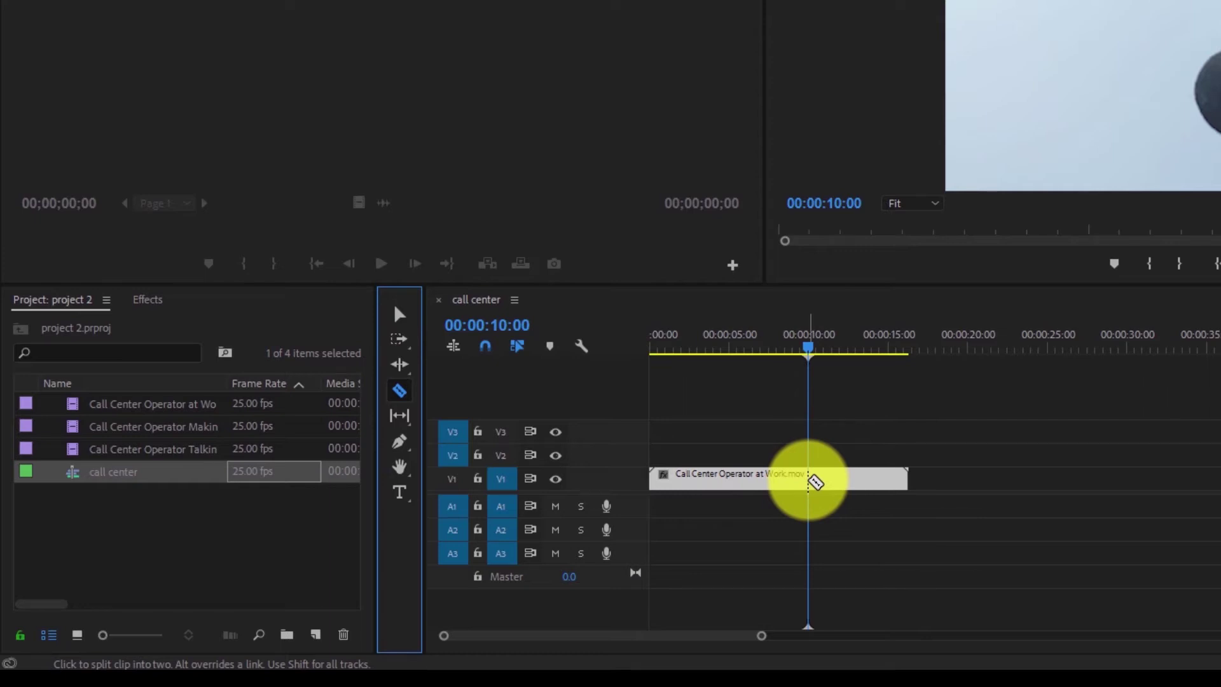
left_click(809, 479)
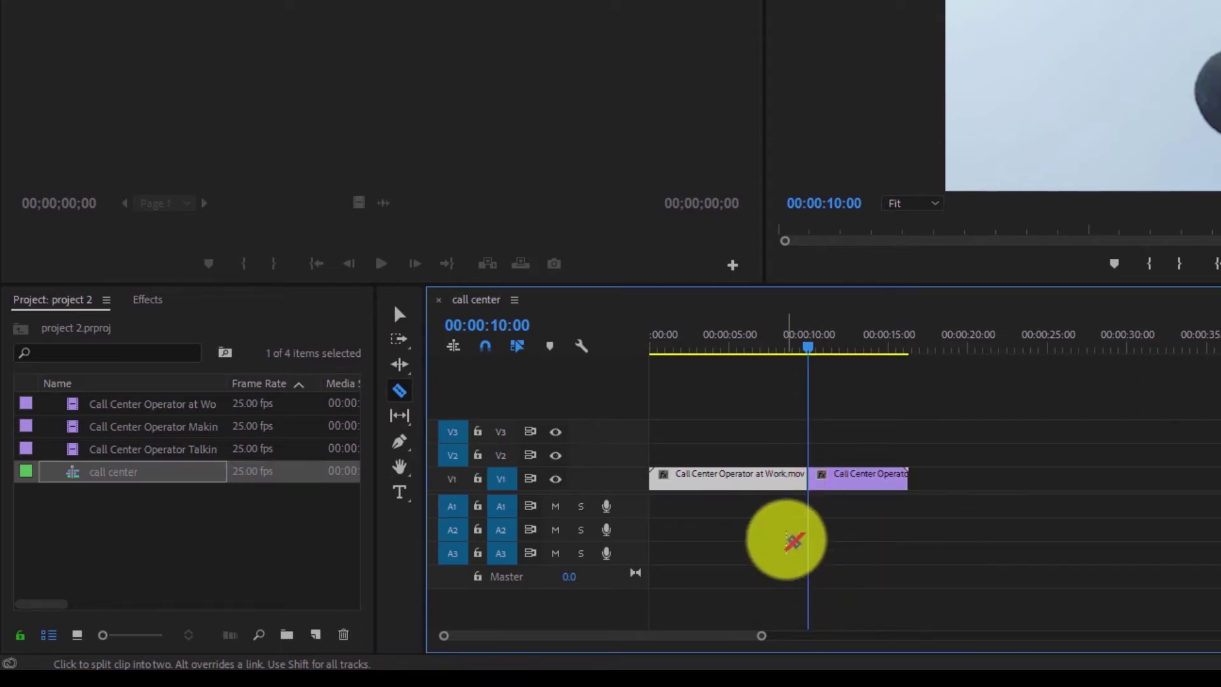
key("v")
left_click(843, 473)
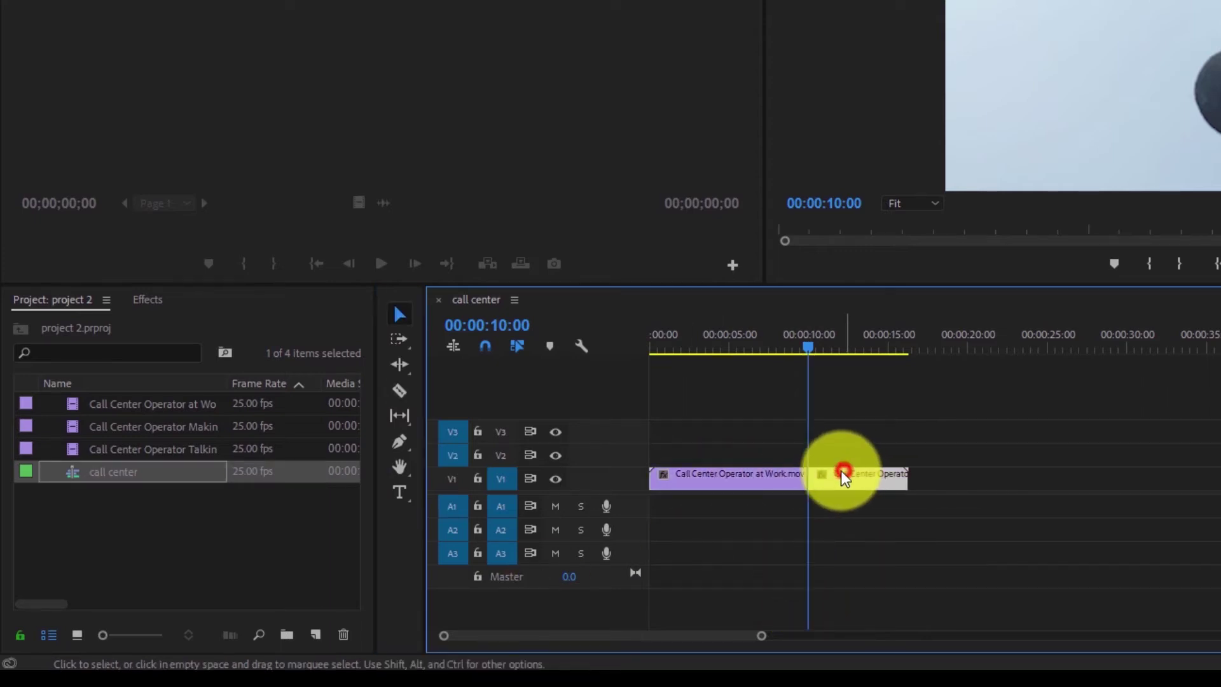
left_click(777, 477)
left_click(741, 484)
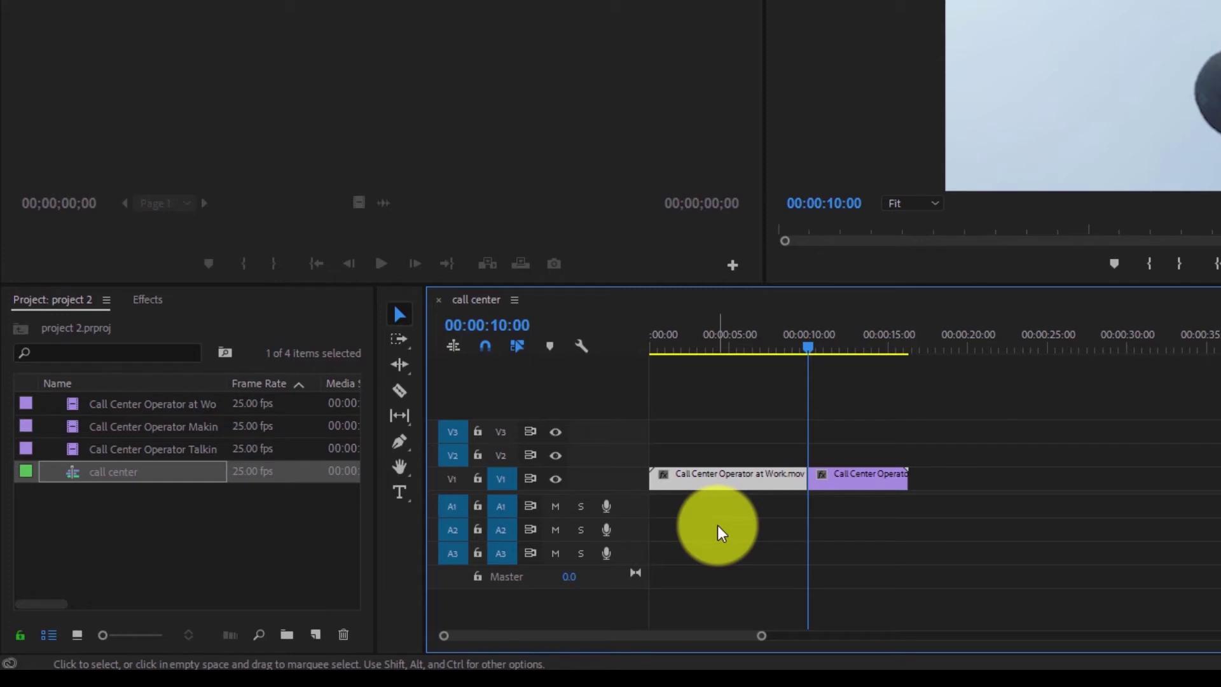
key("Delete")
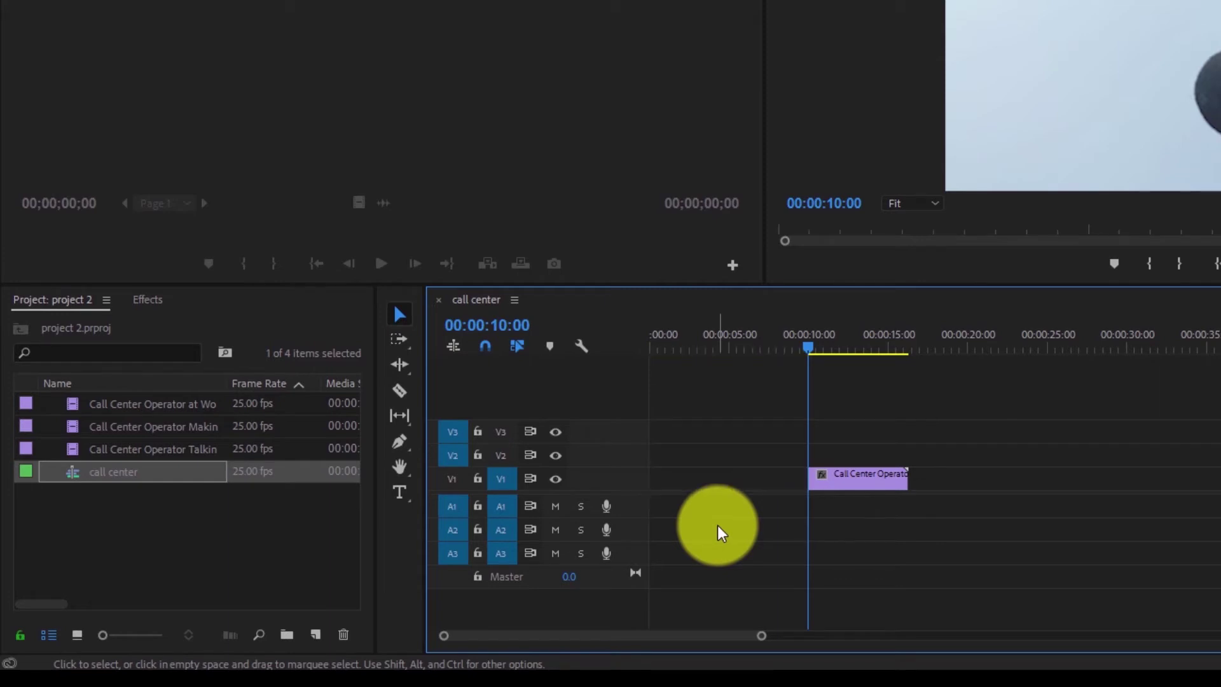
key("ctrl+z")
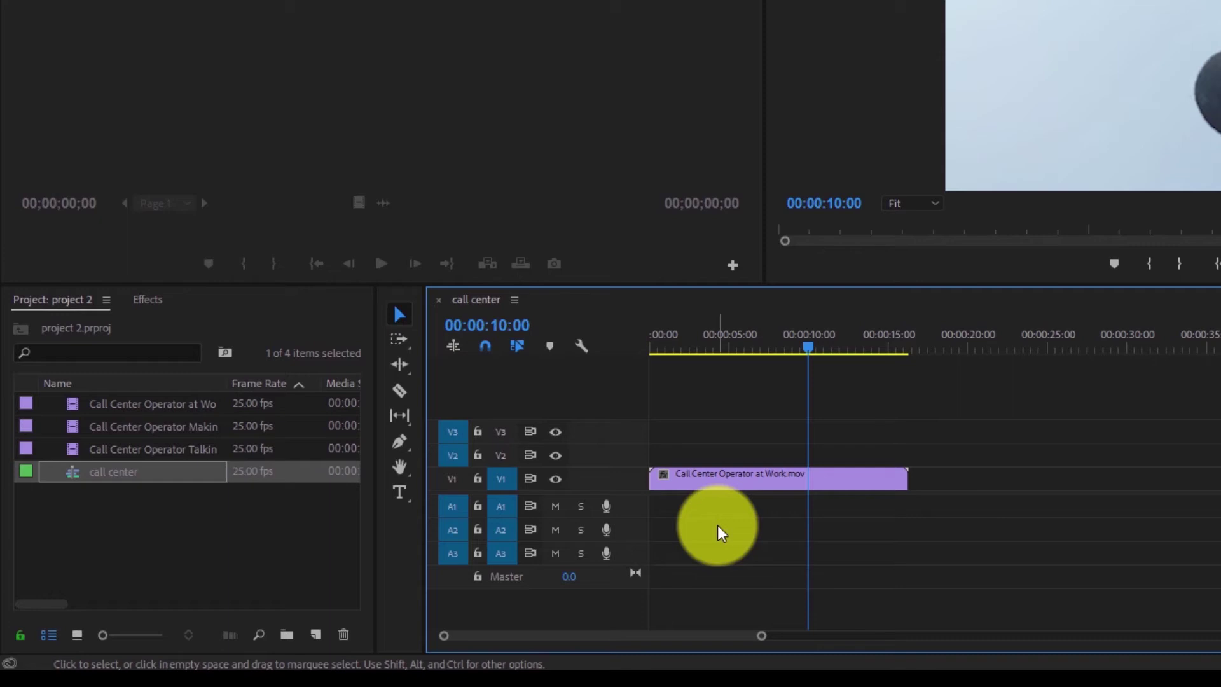
key("c")
left_click(808, 479)
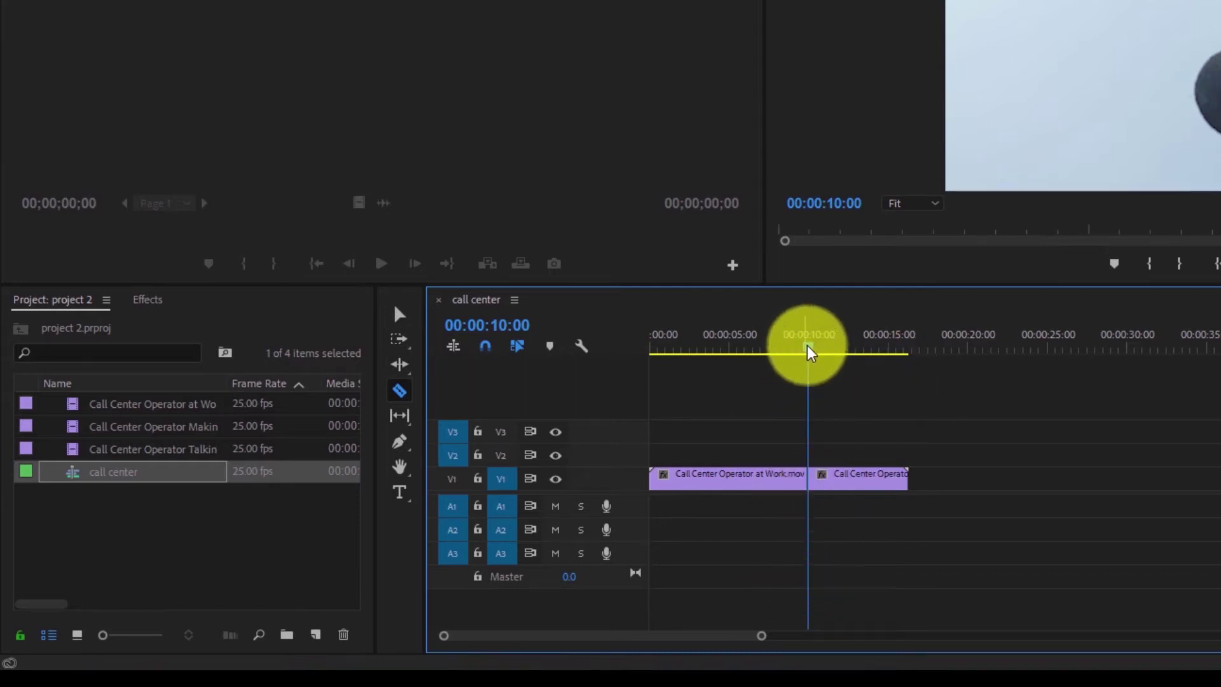
left_click_drag(808, 353, 845, 349)
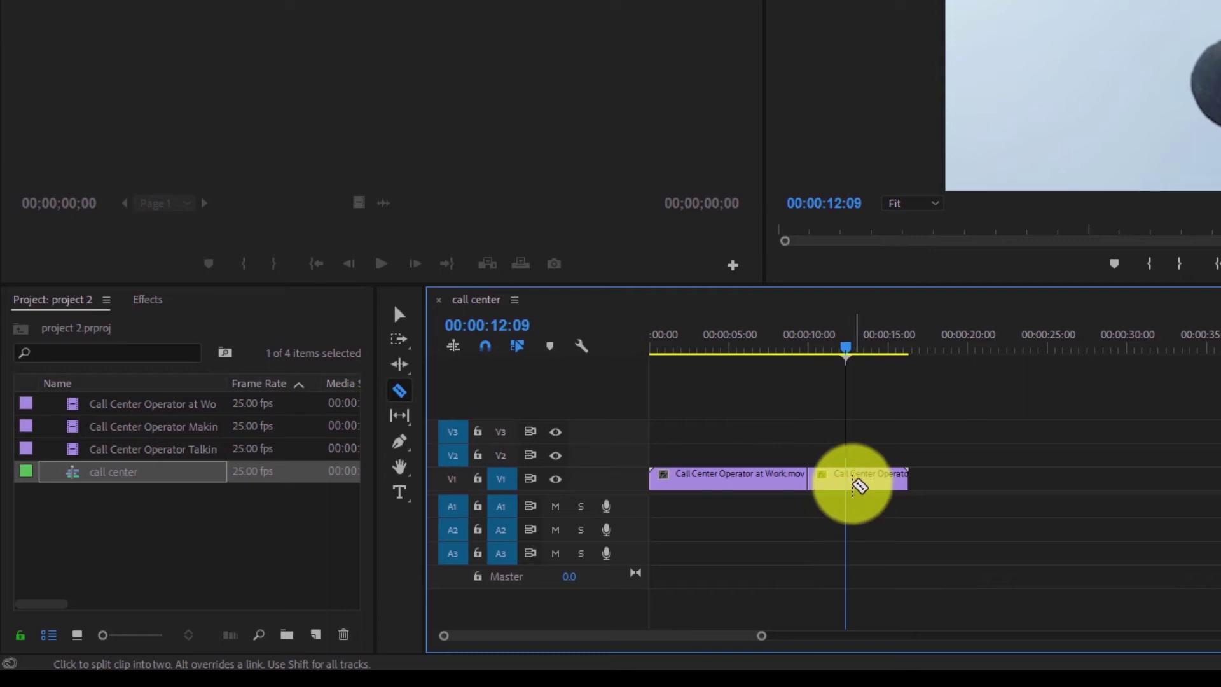
left_click(855, 484)
key("v")
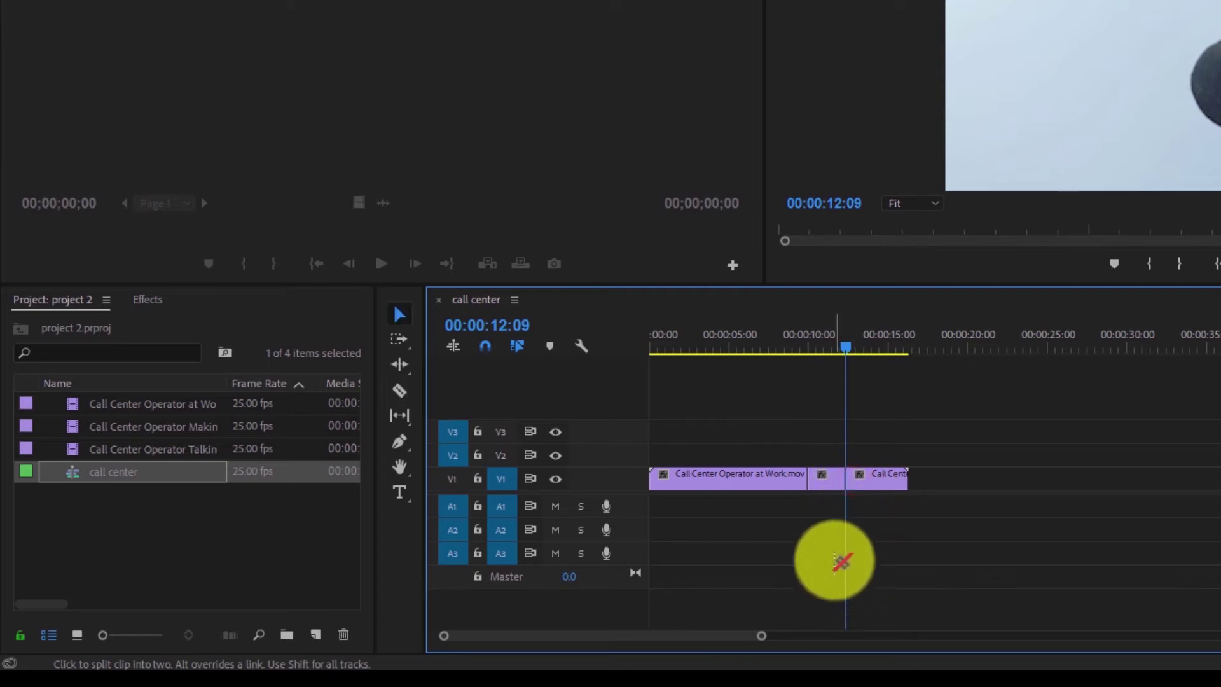
left_click(828, 487)
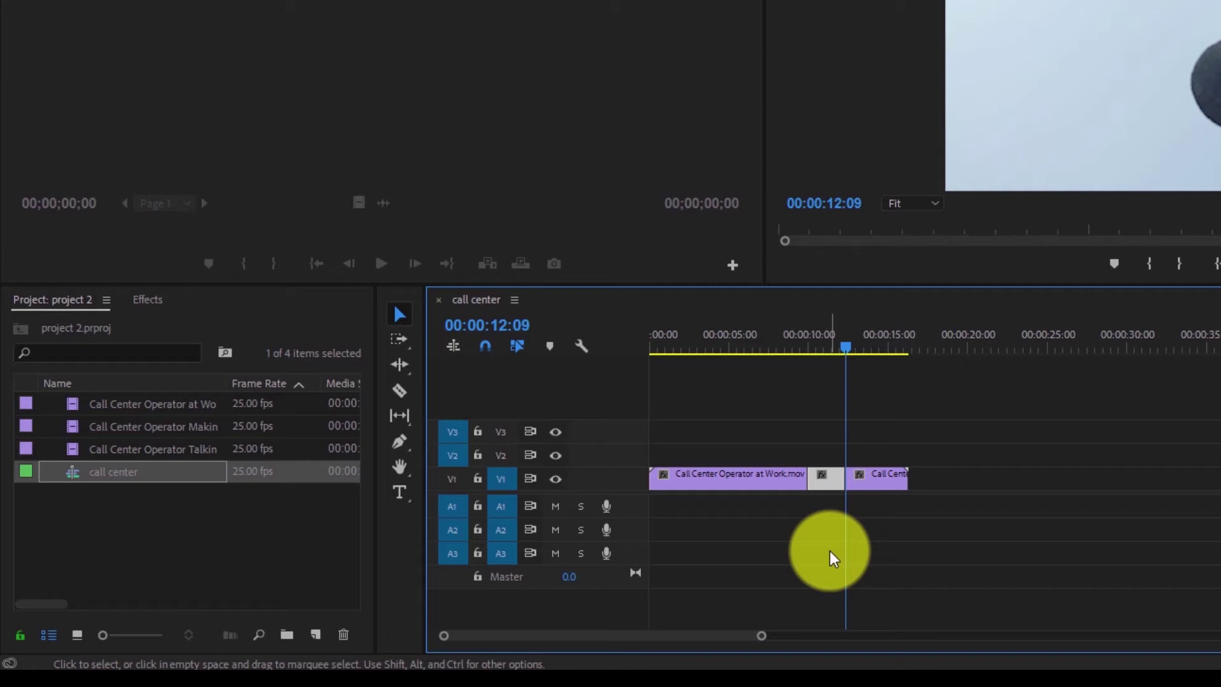
key("Delete")
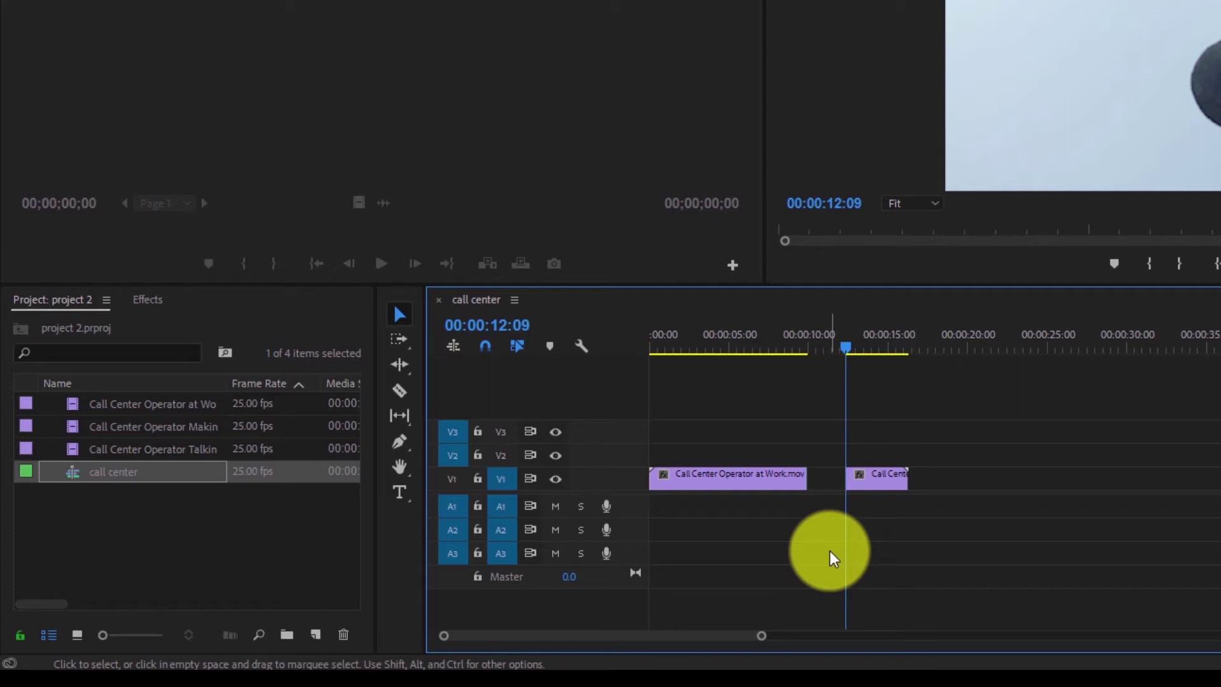
key("ctrl+z")
key("ctrl+z")
key("ctrl+z")
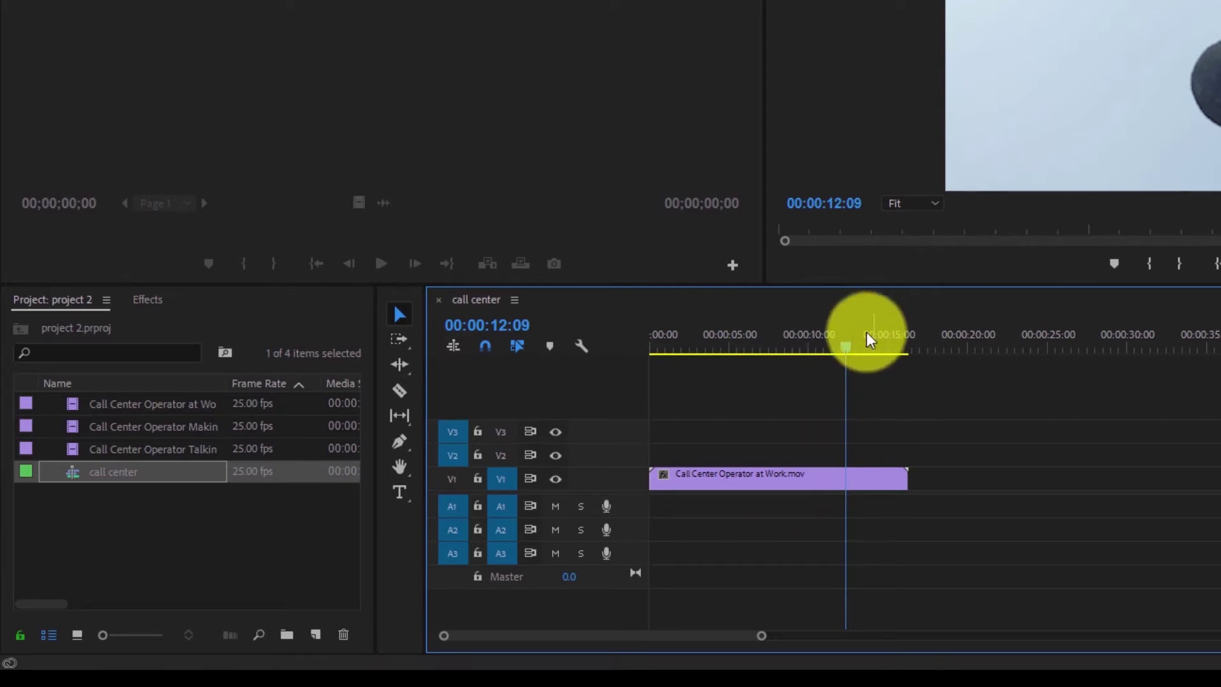
Split the clip at 00:00:10:00 with the Razor (C) and delete the first ten-second piece.
left_click_drag(841, 351, 812, 343)
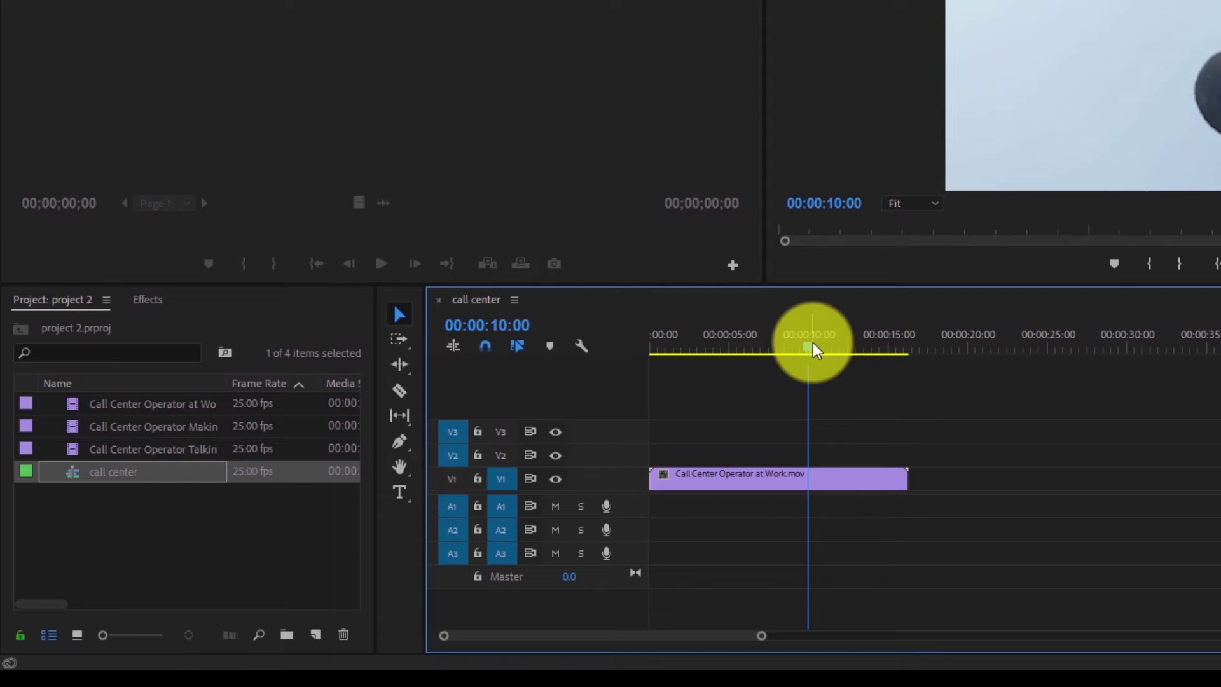
key("c")
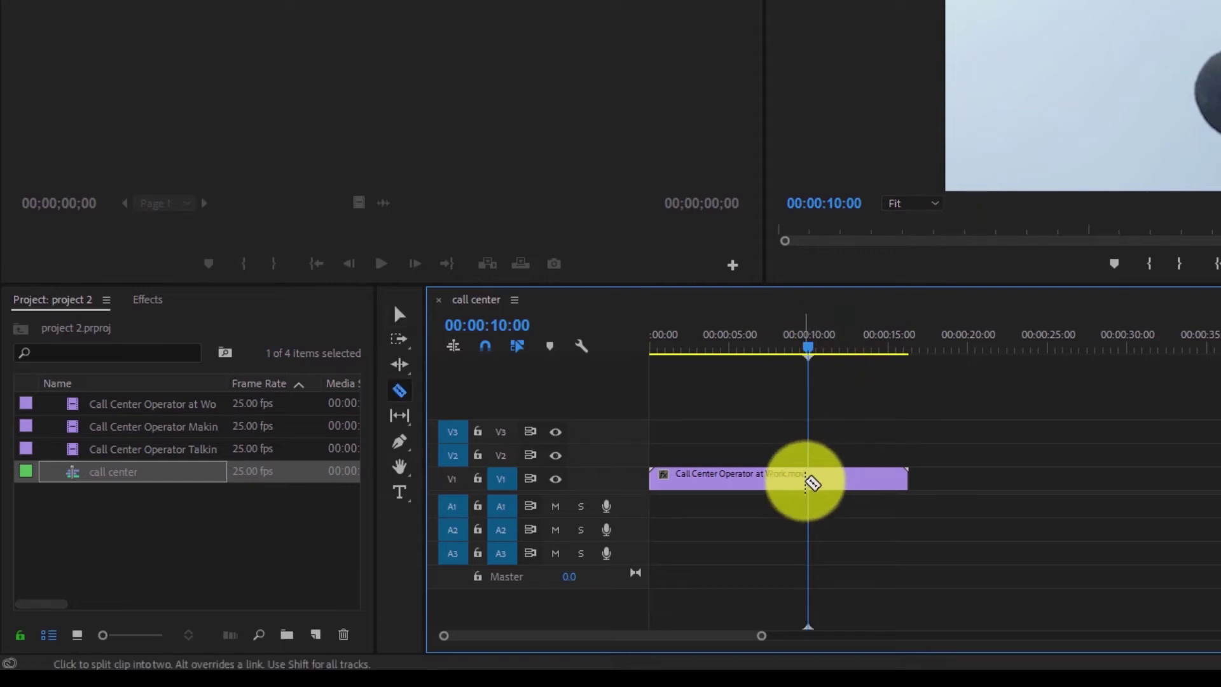
left_click(809, 478)
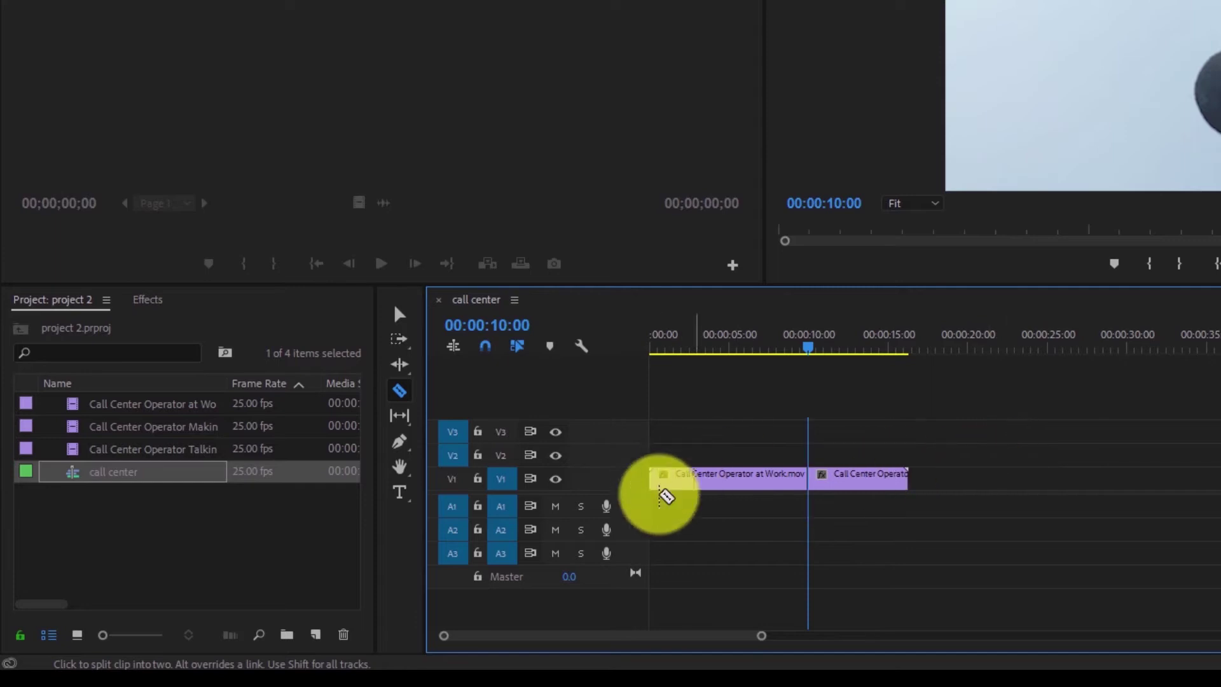
key("v")
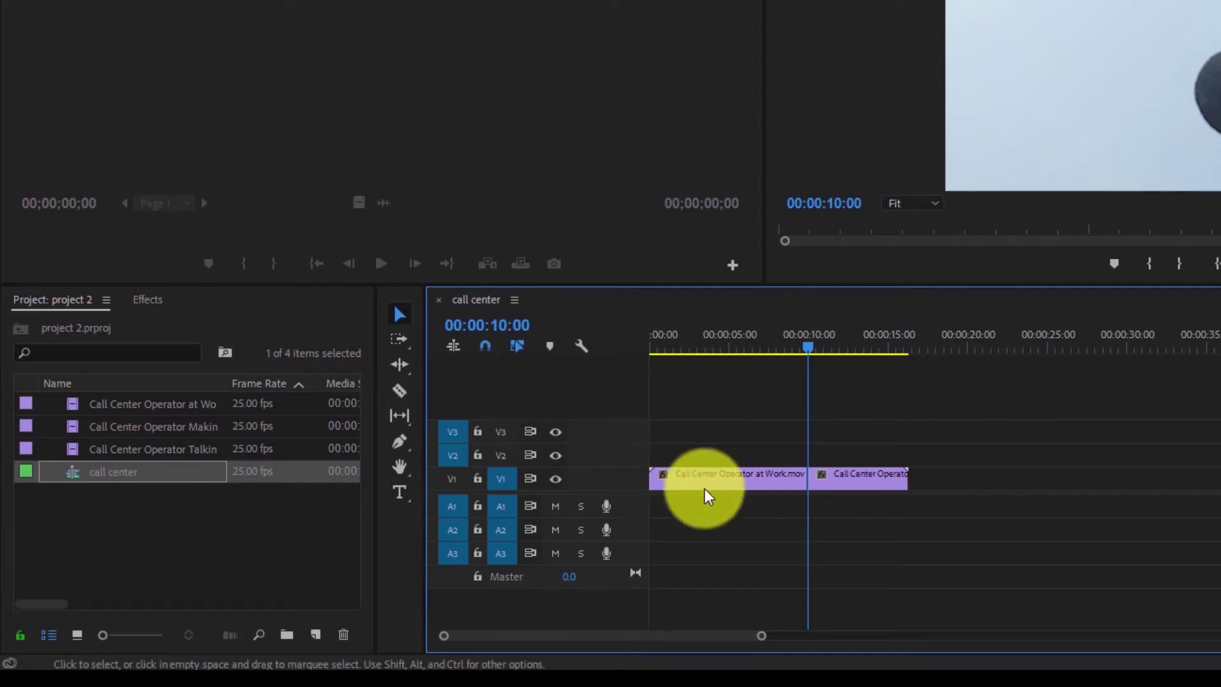
left_click(735, 481)
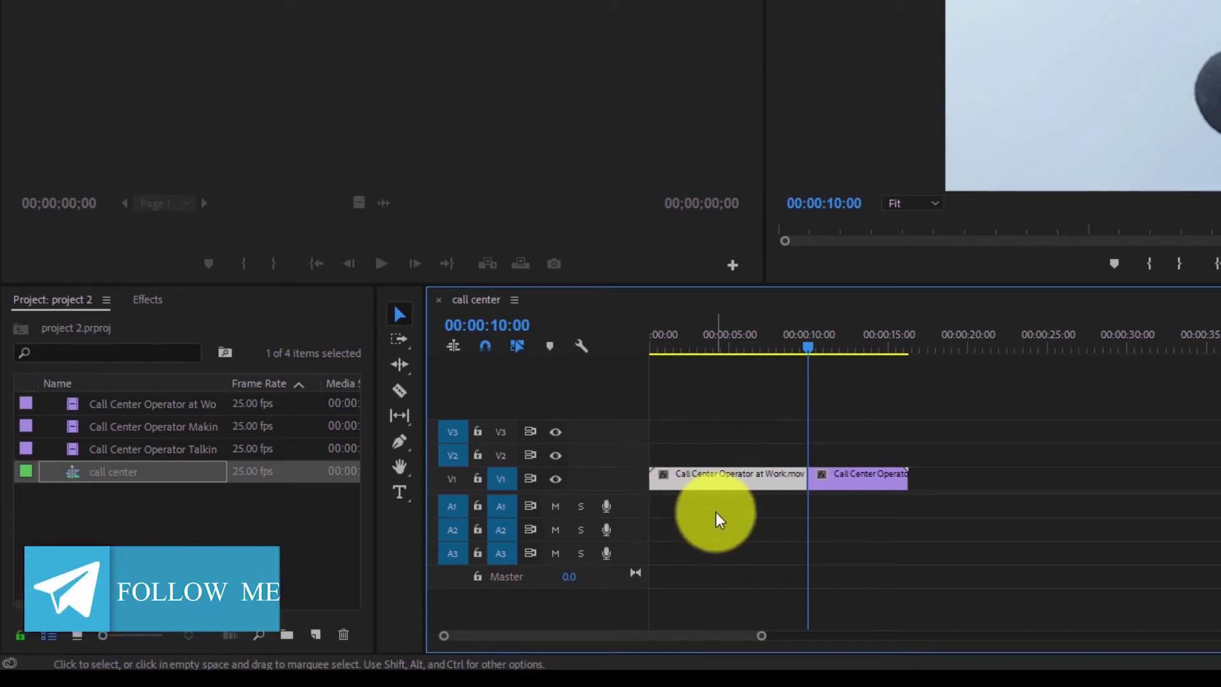
key("Delete")
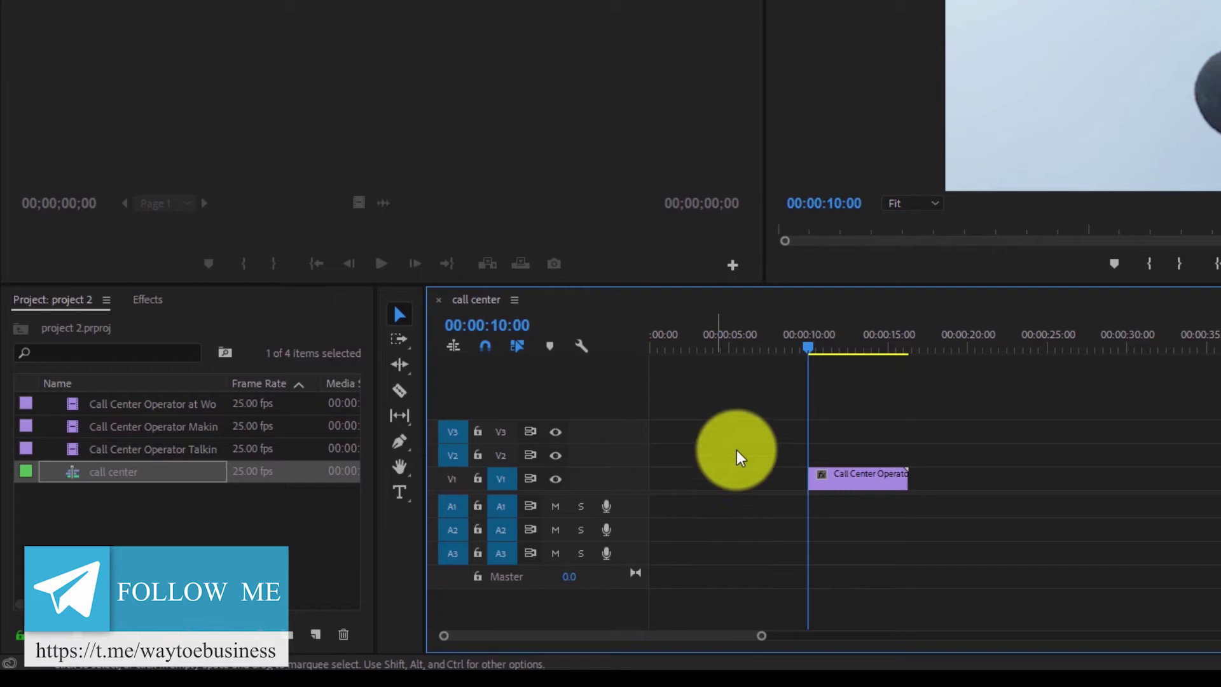
Play back the trimmed clip, then trim off its tail after about 00:00:14 with W.
left_click(820, 348)
left_click_drag(817, 343, 806, 341)
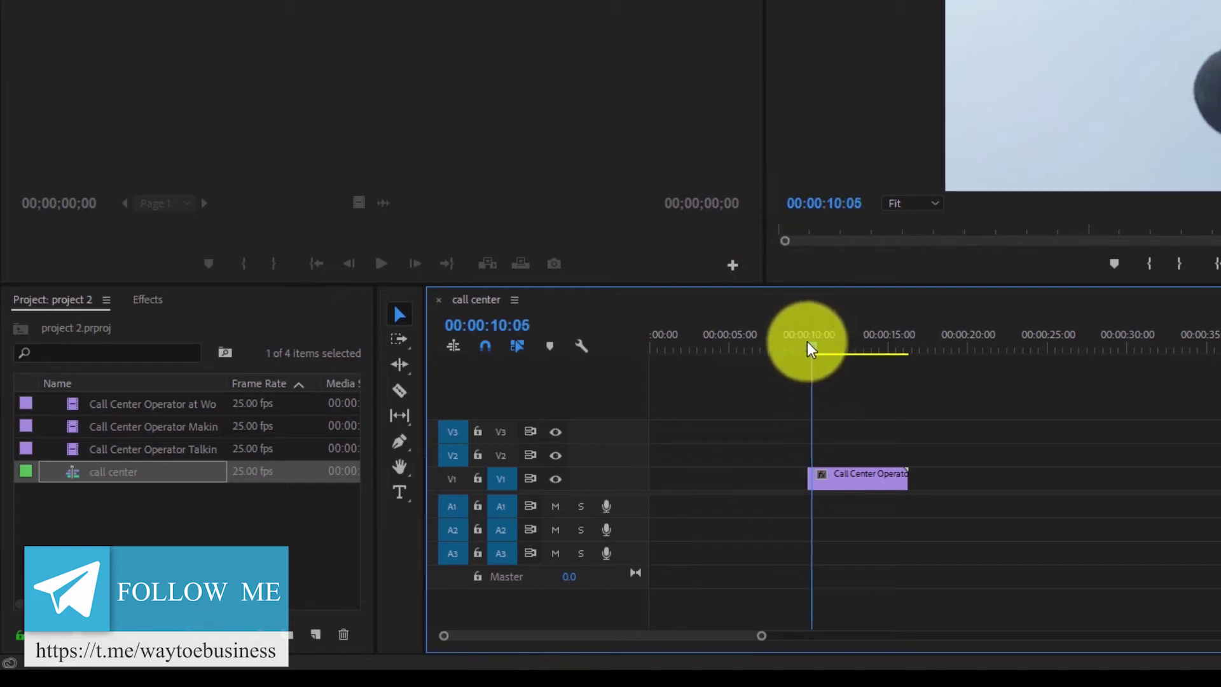
key("space")
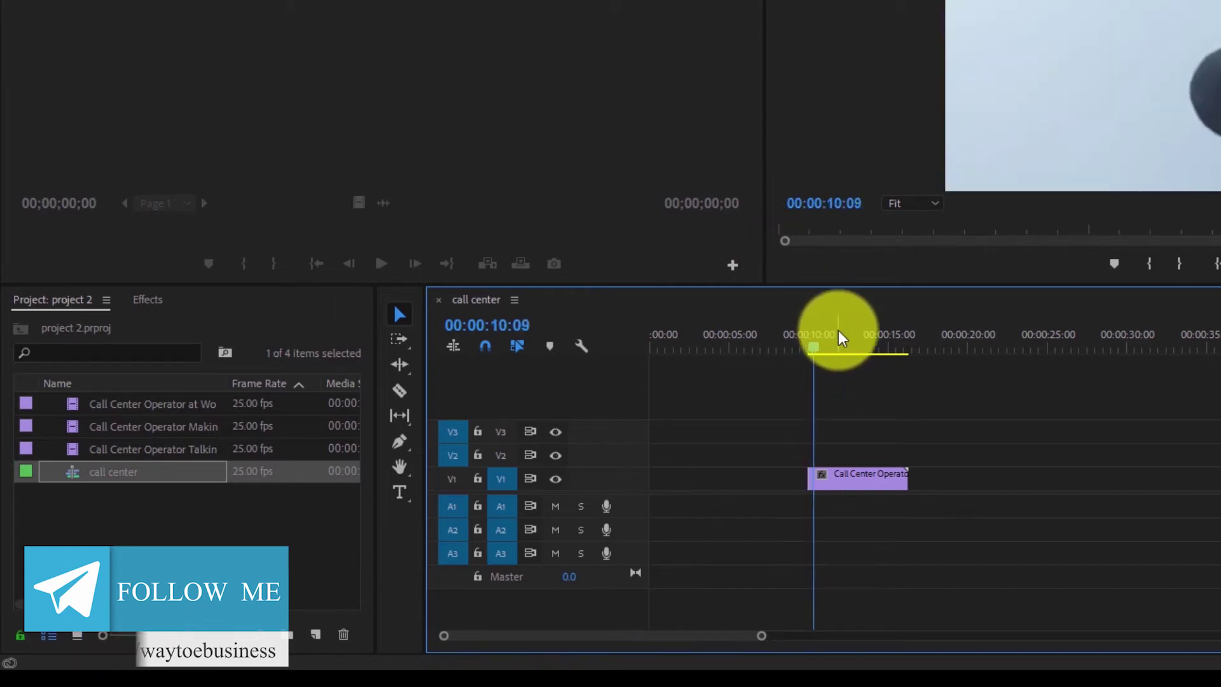
left_click(882, 349)
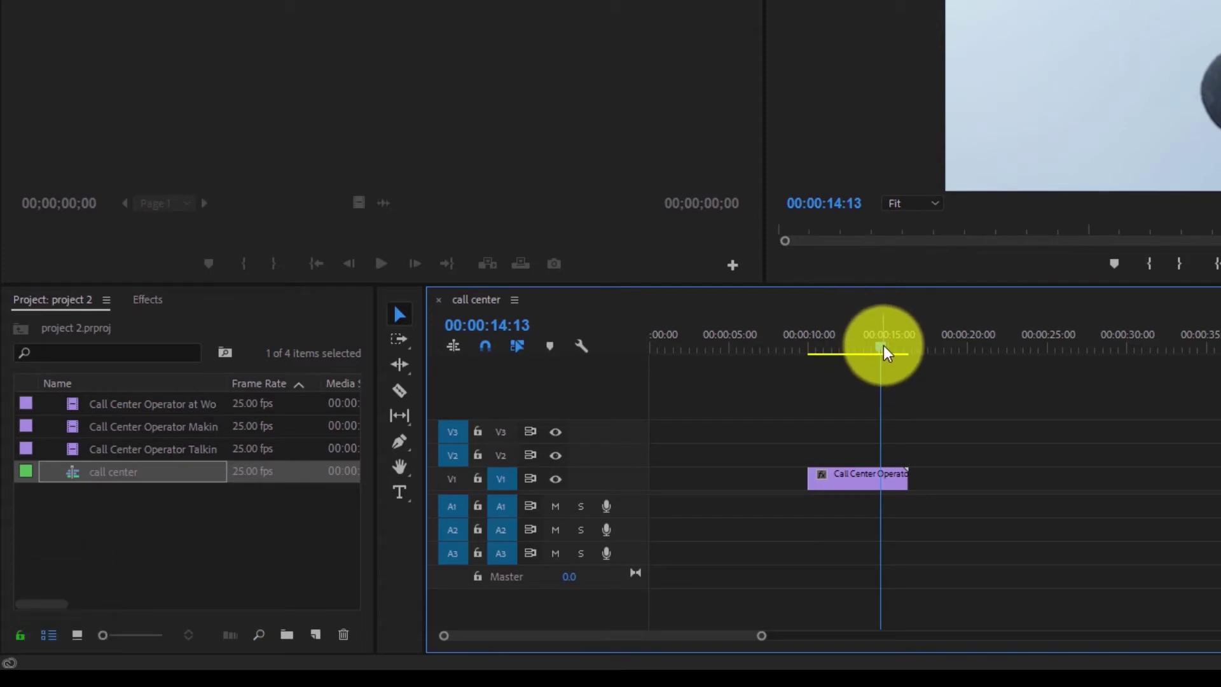
left_click_drag(883, 348, 885, 345)
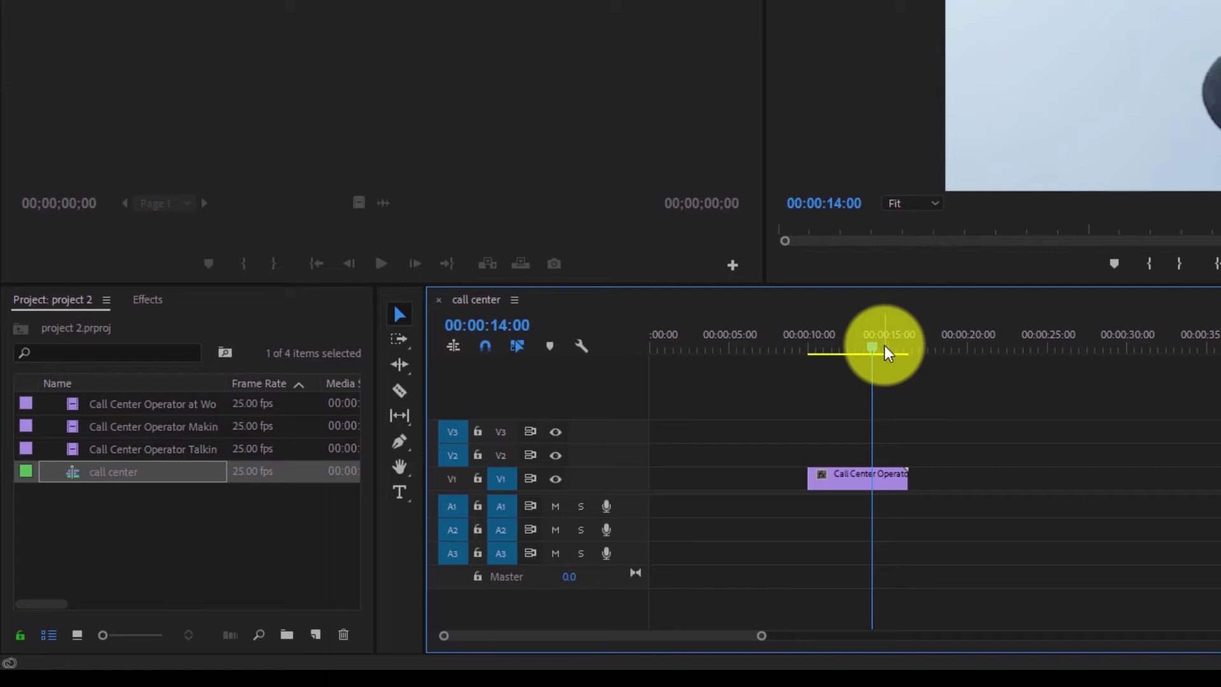
key("w")
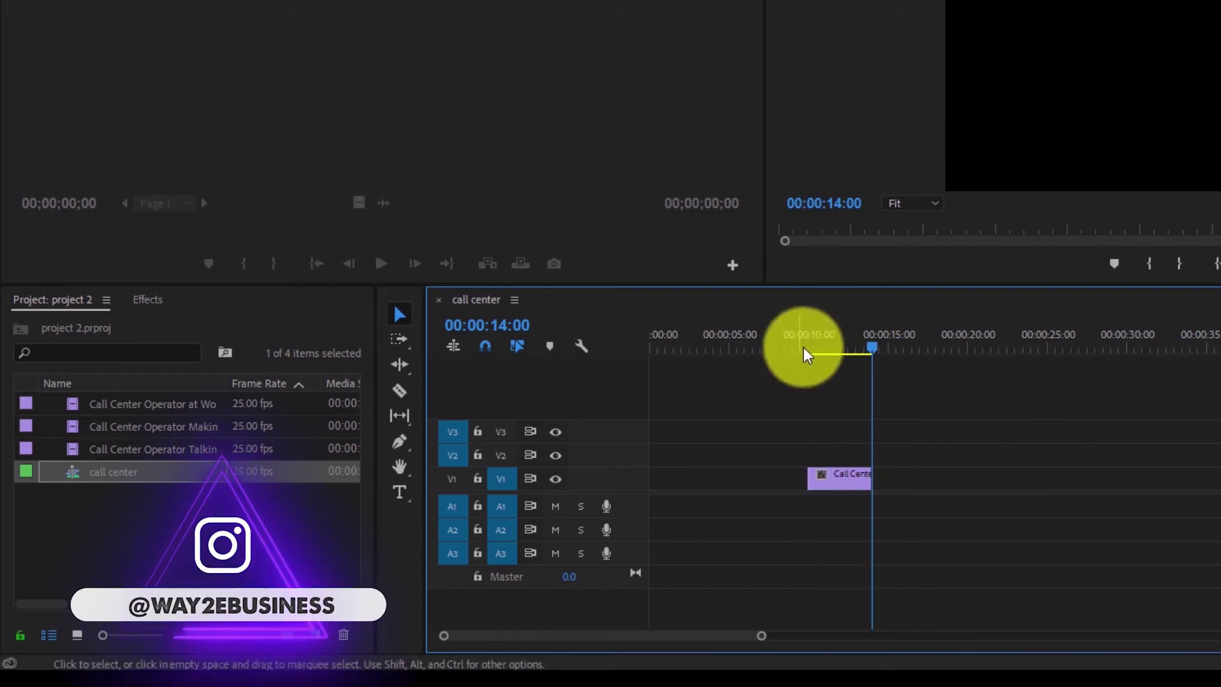
Undo the tail trim and return the playhead to about 00:00:14.
key("ctrl+z")
left_click_drag(874, 346, 826, 346)
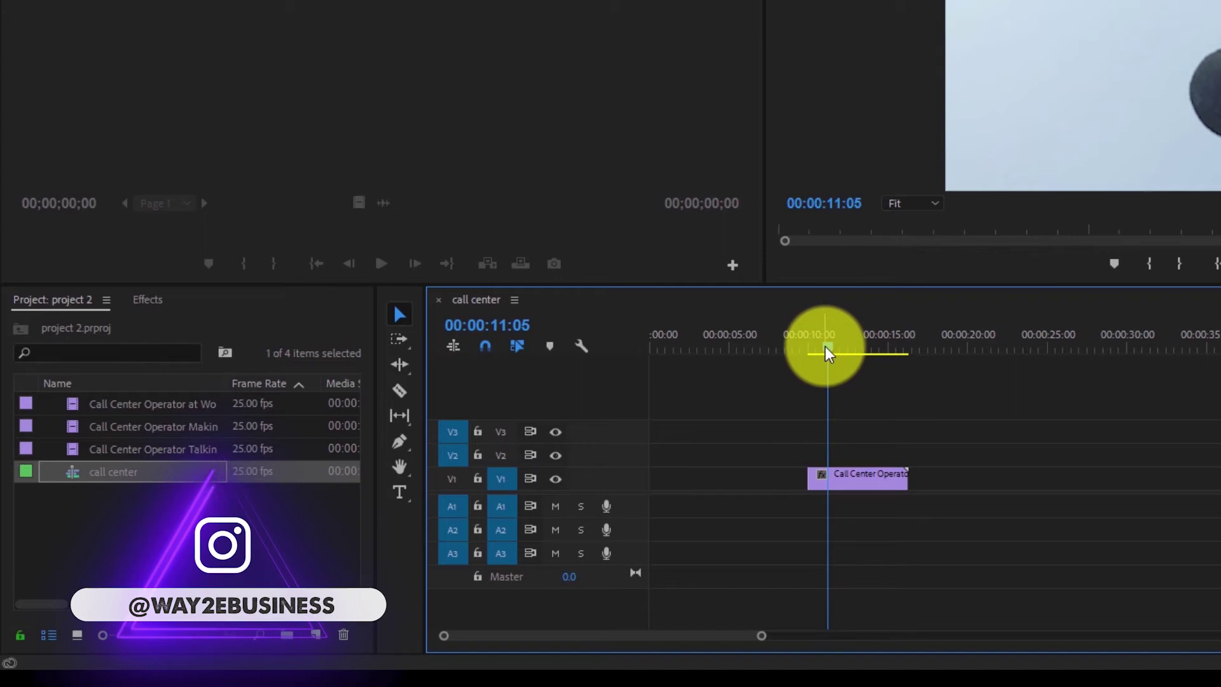
left_click_drag(826, 348, 871, 349)
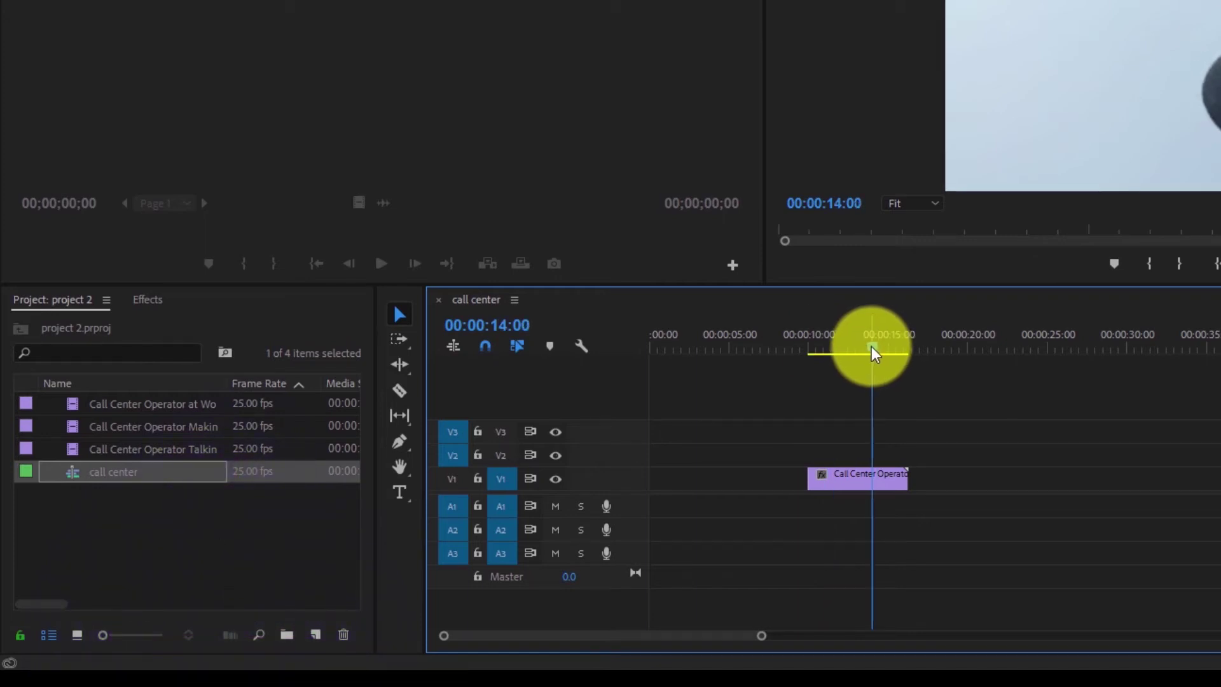
Split the clip at 00:00:14:00 and slide the tail piece later to about 00:00:18.
key("c")
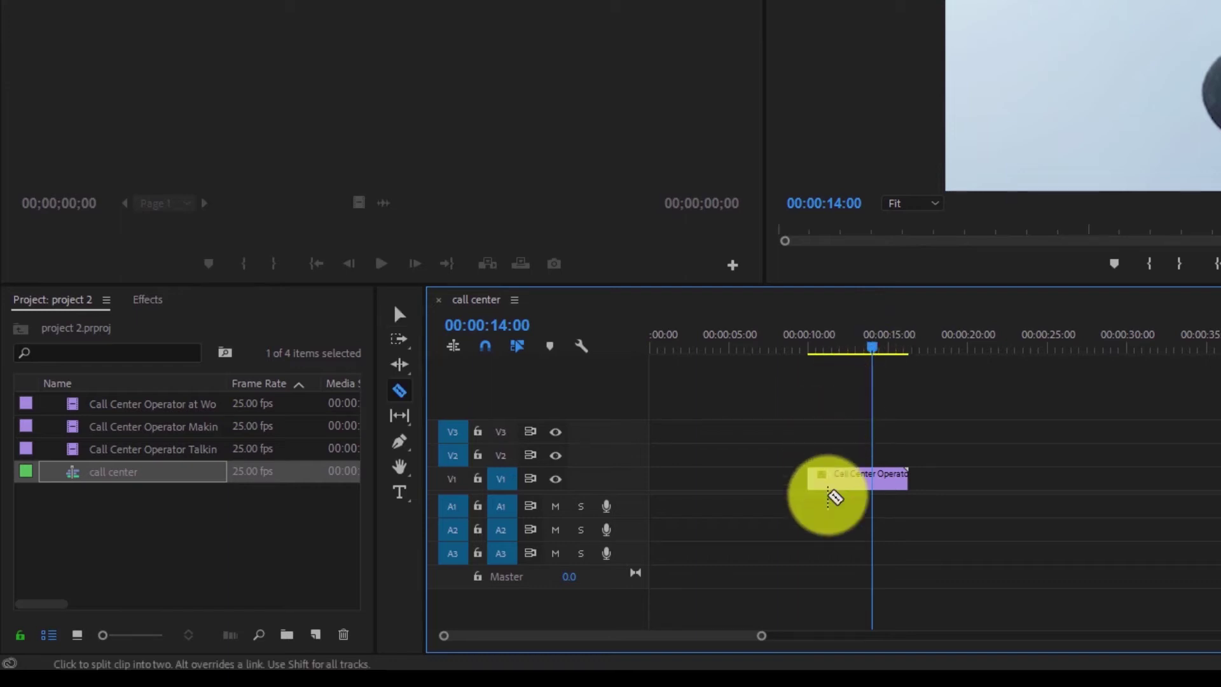
left_click(878, 486)
key("v")
left_click_drag(889, 481, 948, 486)
left_click(850, 479)
left_click(945, 480)
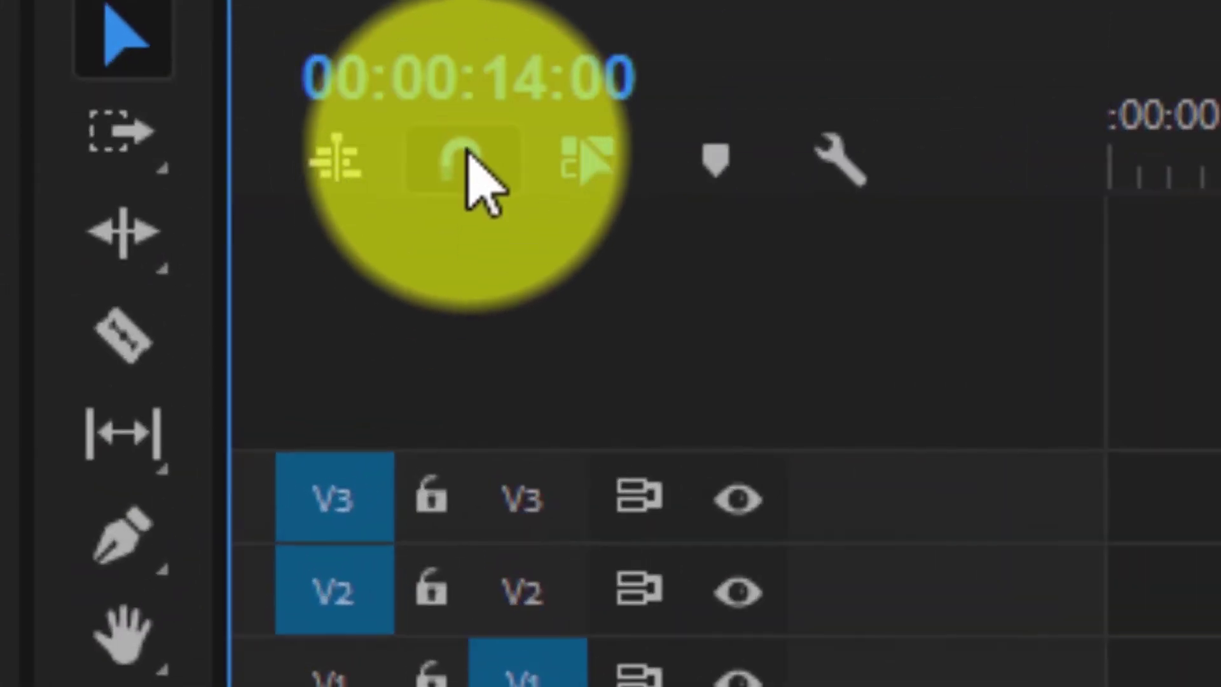
Toggle timeline snapping and reposition the second V1 clip roughly three seconds earlier.
left_click(487, 344)
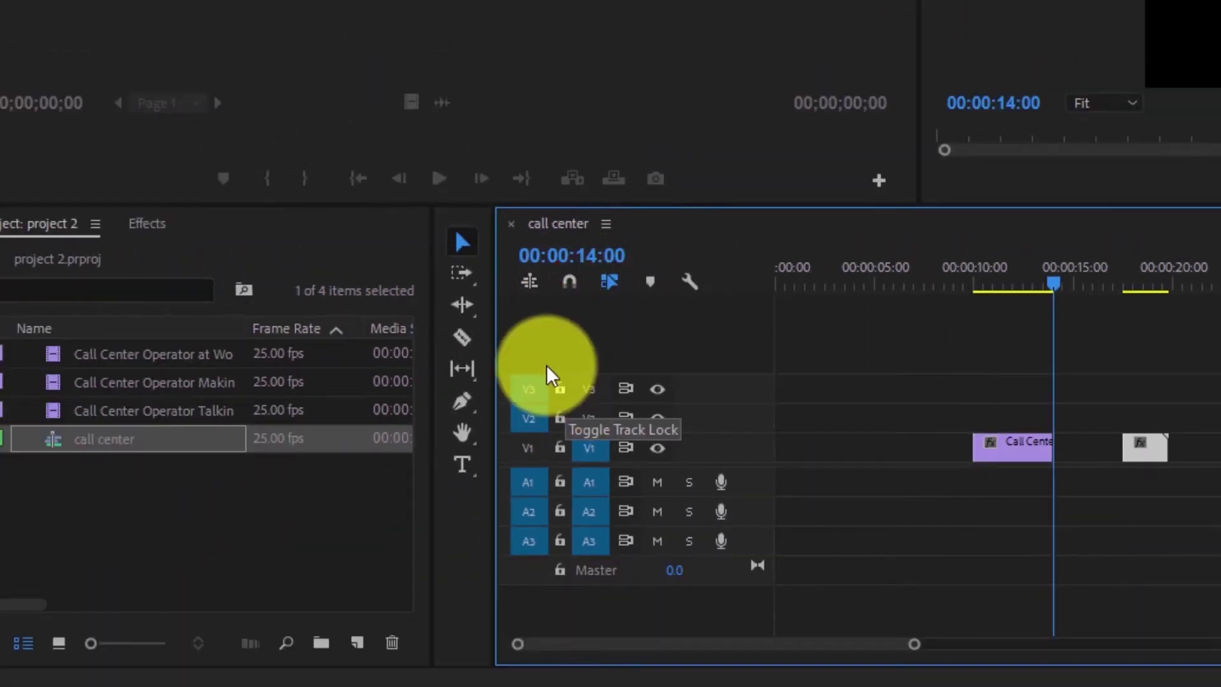
left_click(563, 285)
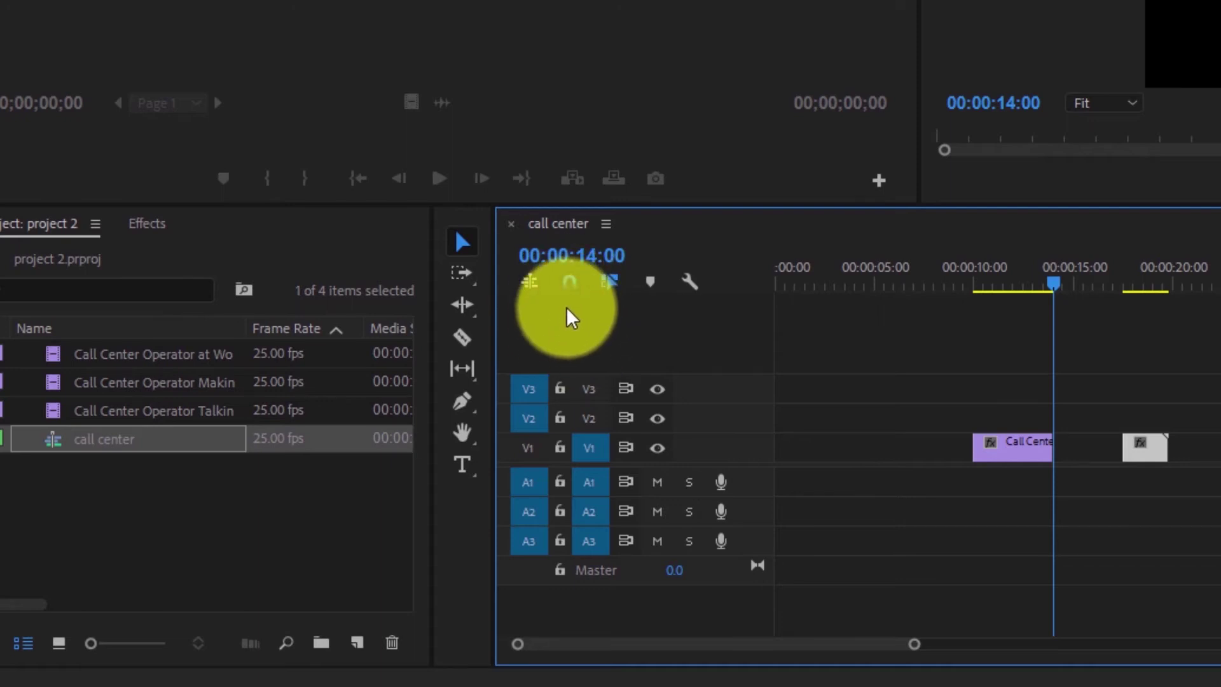
left_click(1152, 452)
left_click_drag(1152, 454, 1091, 454)
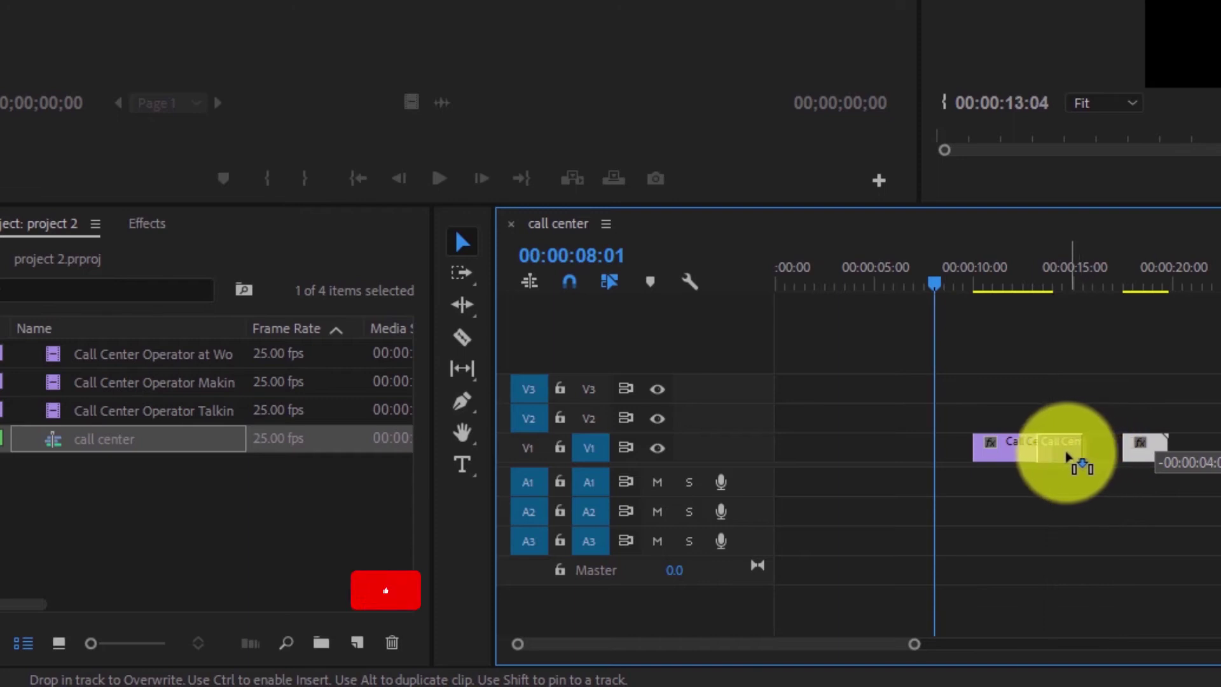
left_click_drag(1091, 454, 1075, 458)
left_click(1100, 456)
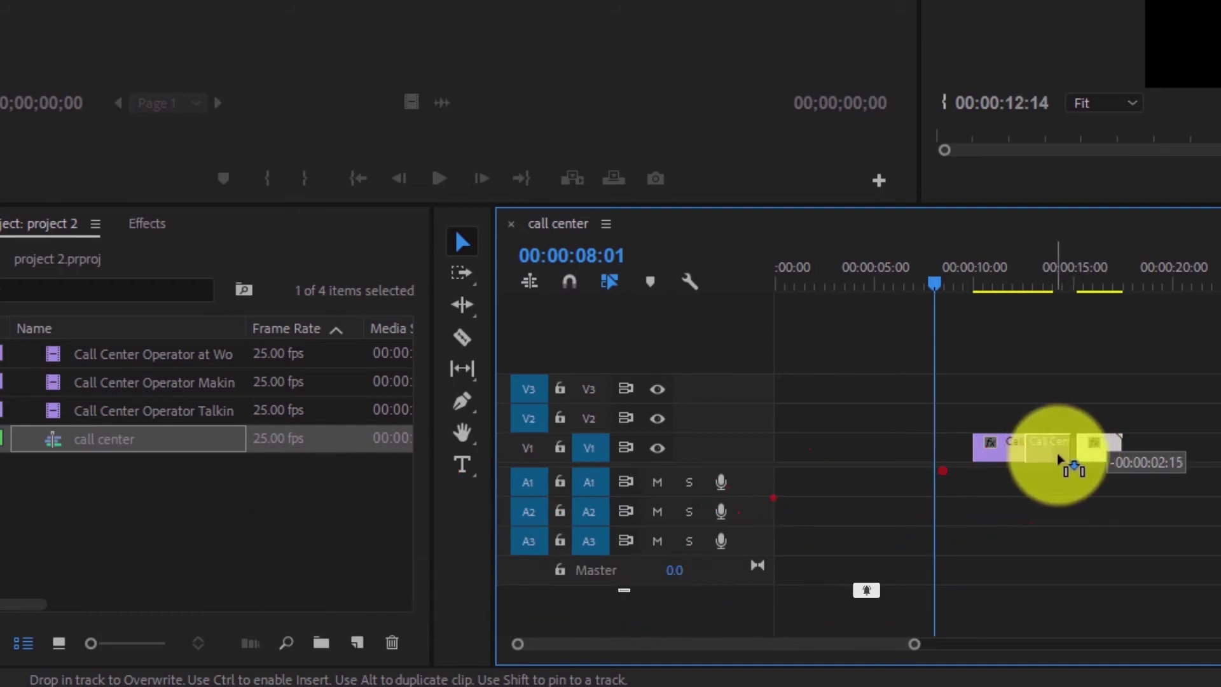
left_click_drag(1075, 458, 1123, 459)
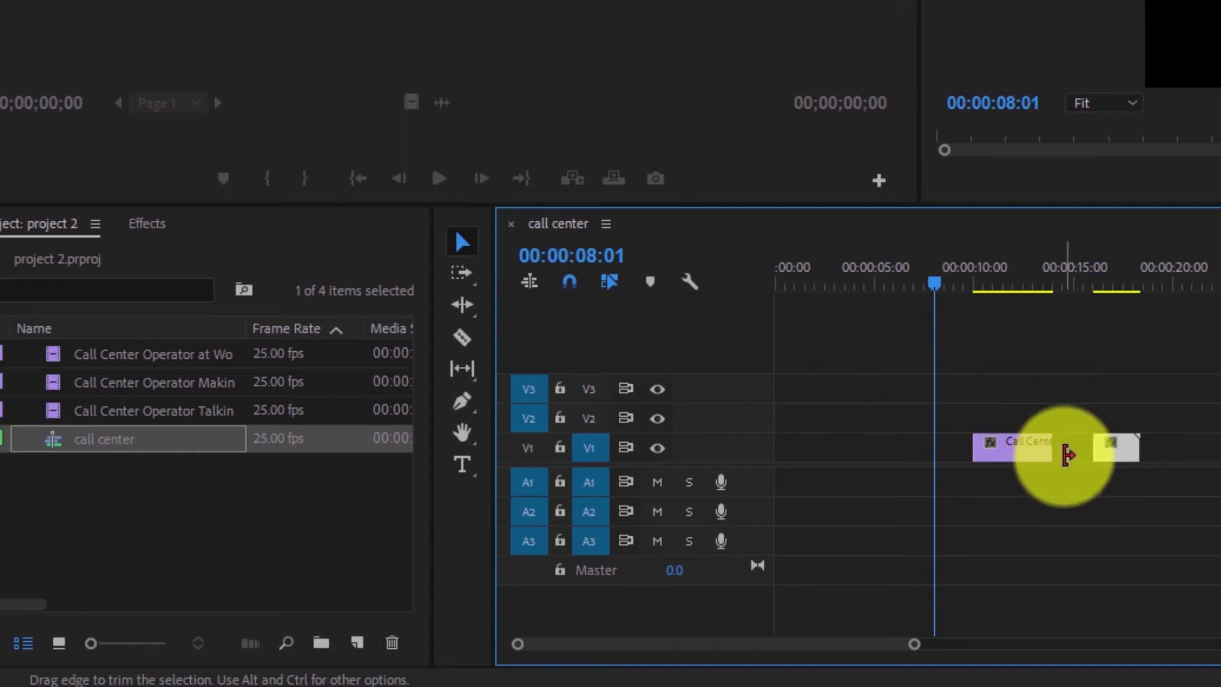
Extend the first clip, delete the gap between the V1 clips, and scrub to preview.
left_click_drag(1068, 455, 1070, 452)
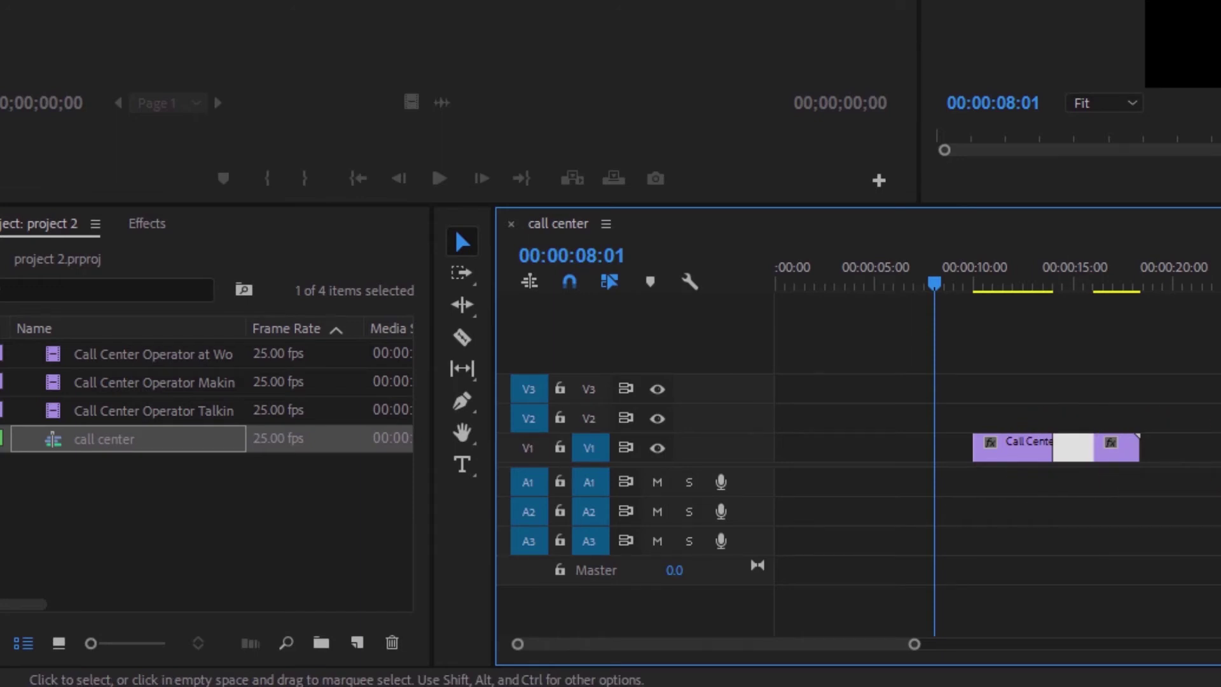
key("Delete")
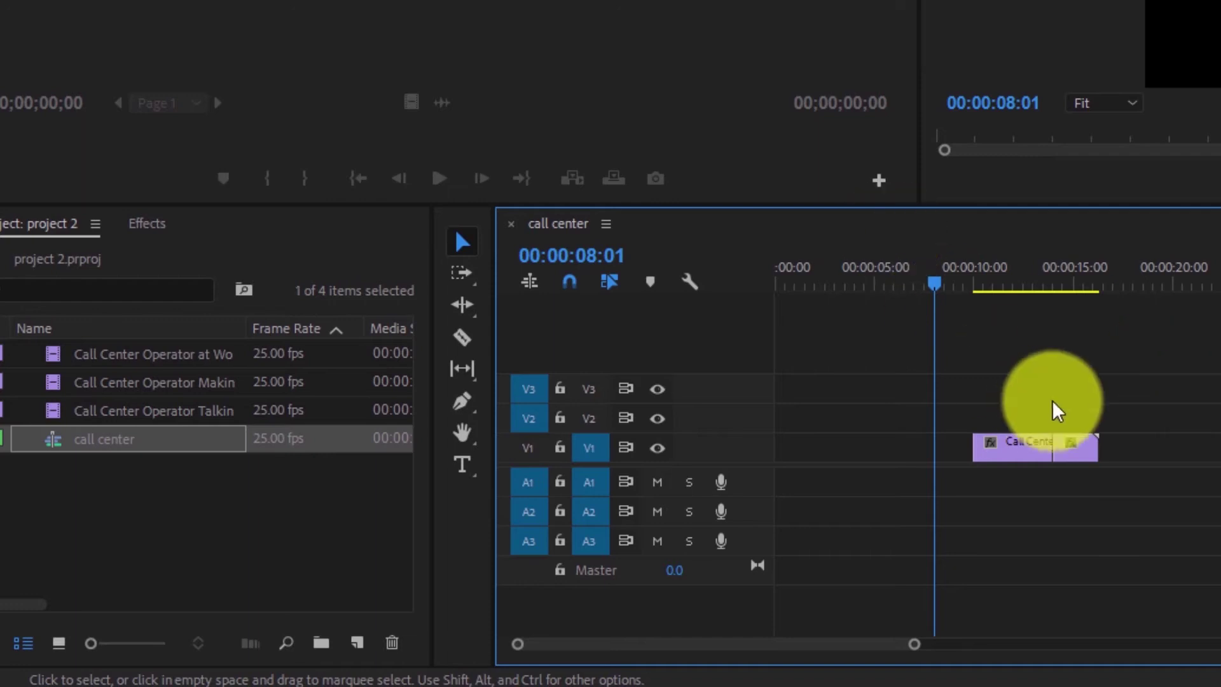
mouse_move(1014, 309)
left_mouse_down()
mouse_move(1062, 273)
mouse_move(1027, 274)
left_mouse_up()
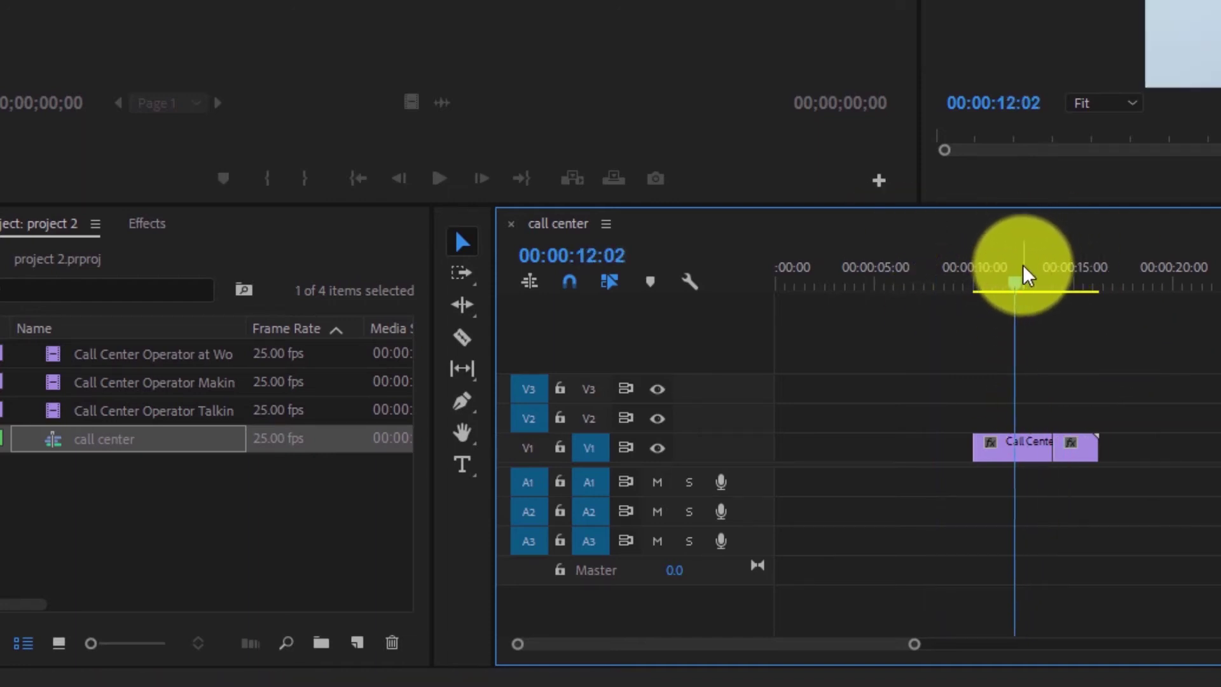
left_click(1058, 446)
Delete the selected second clip, leaving only the 10–14 second Call Center clip on V1.
key("Delete")
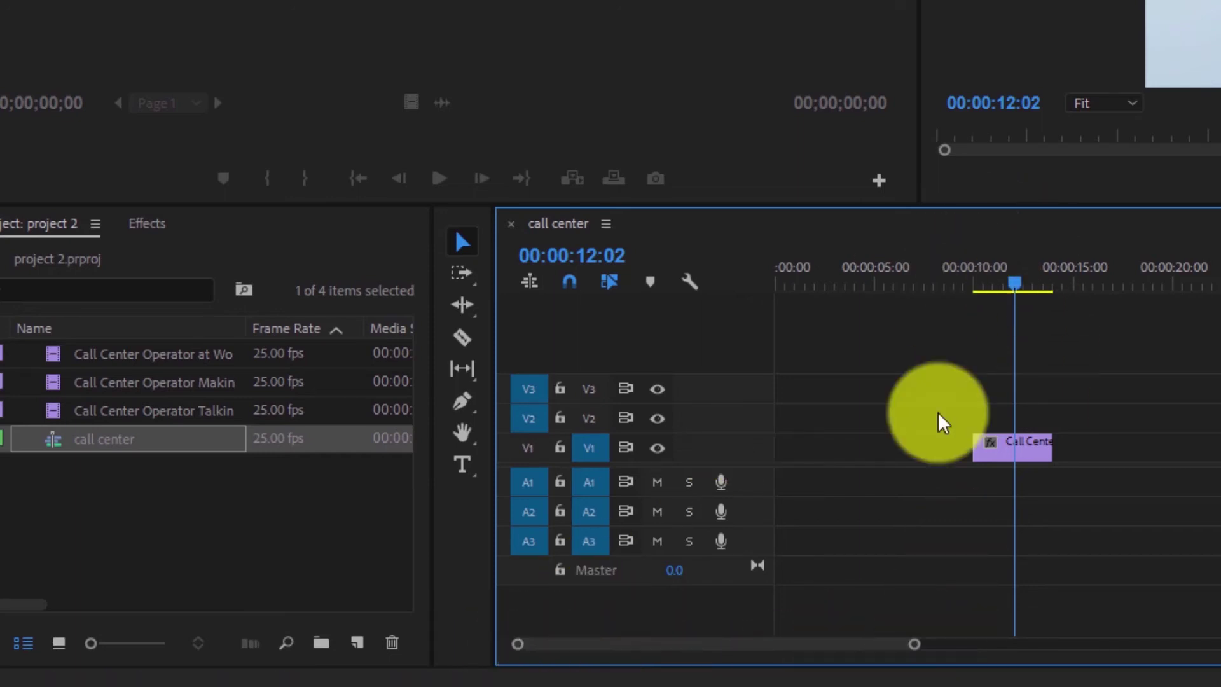
Zoom the timeline in on the clip around 00:00:10:00 and set the playhead near 00:00:11:23.
left_click_drag(913, 646, 454, 679)
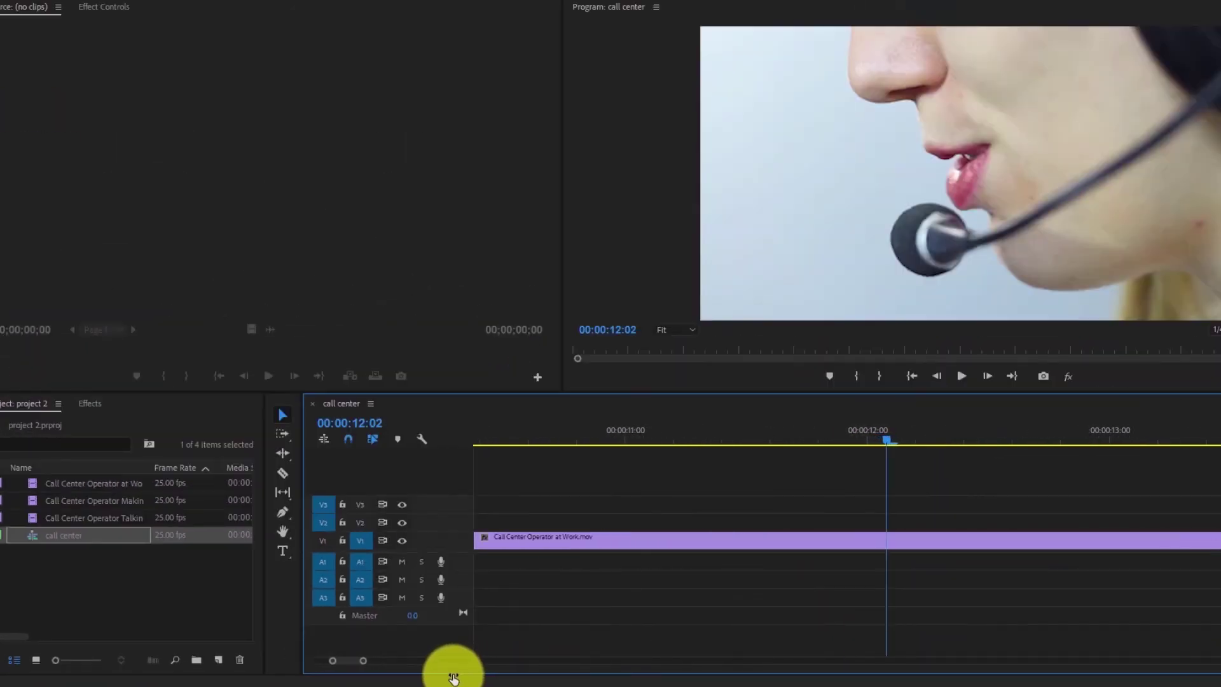
left_click_drag(453, 679, 459, 679)
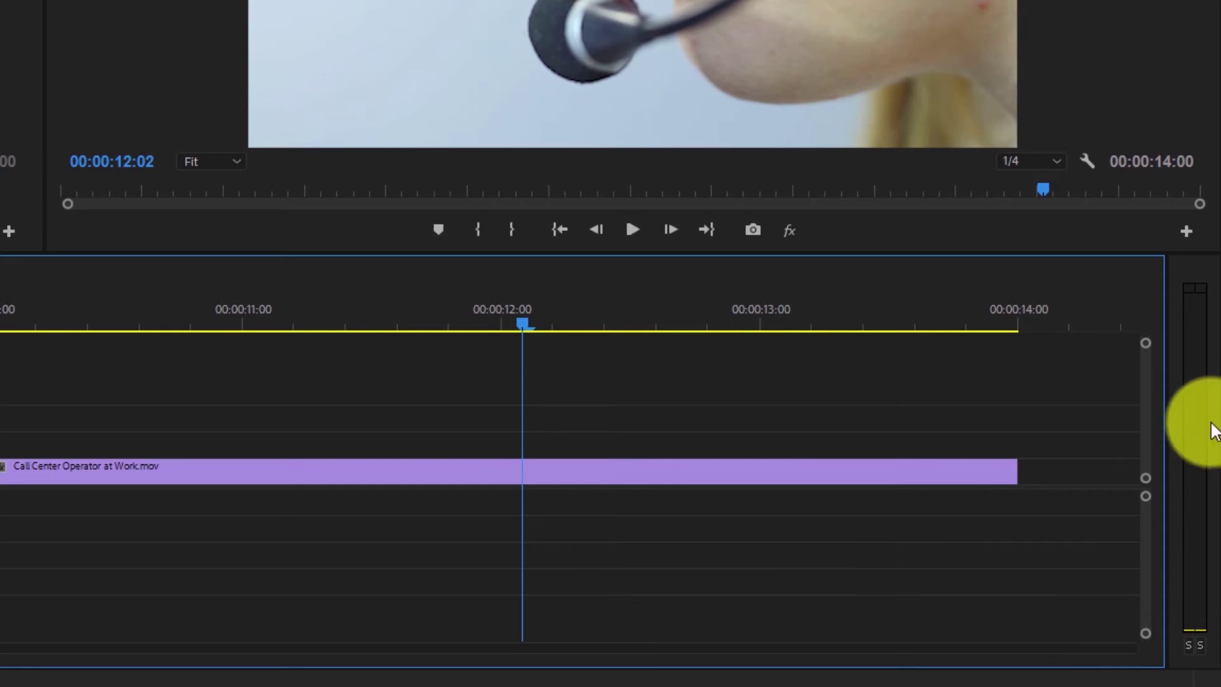
left_click_drag(1145, 348, 1145, 354)
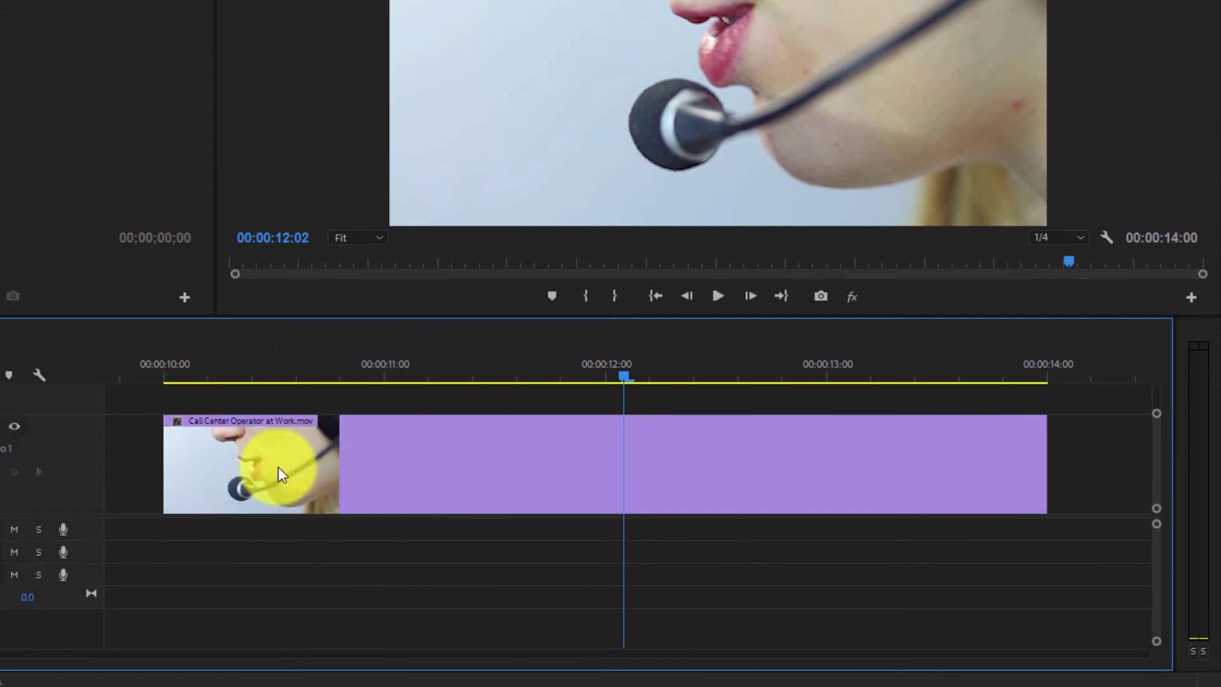
left_click_drag(625, 378, 588, 378)
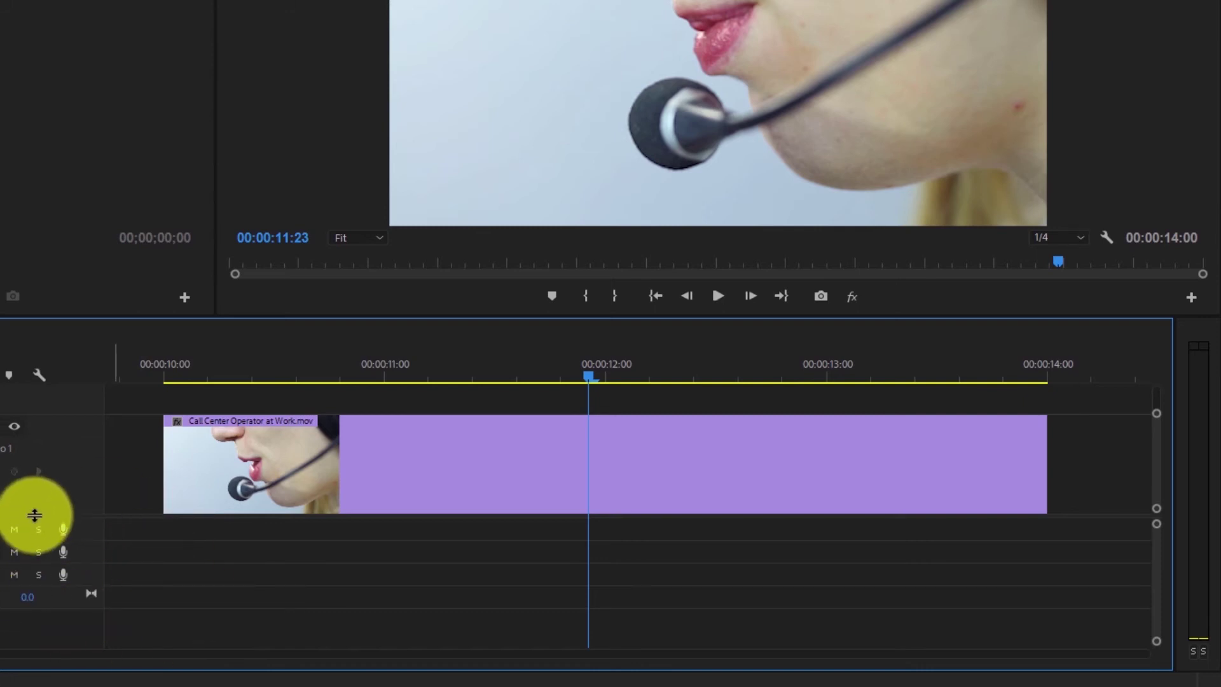
Make the V1 track taller so the clip displays a thumbnail.
left_click_drag(34, 514, 80, 580)
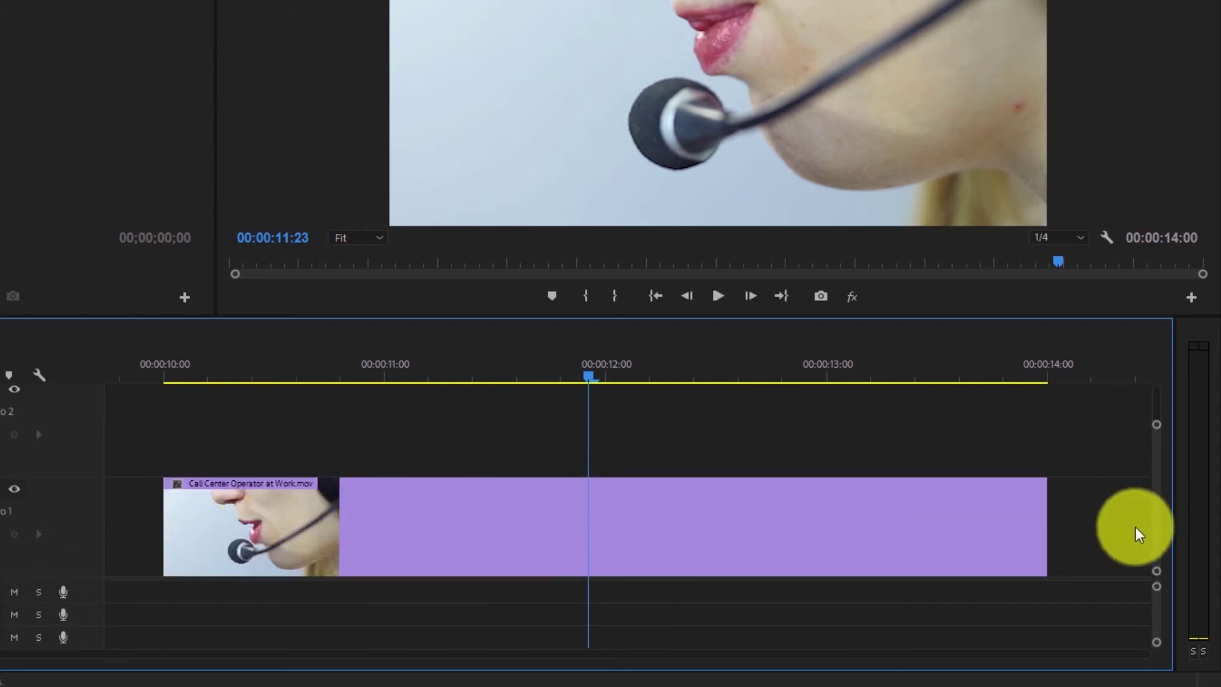
left_click_drag(1156, 570, 1159, 554)
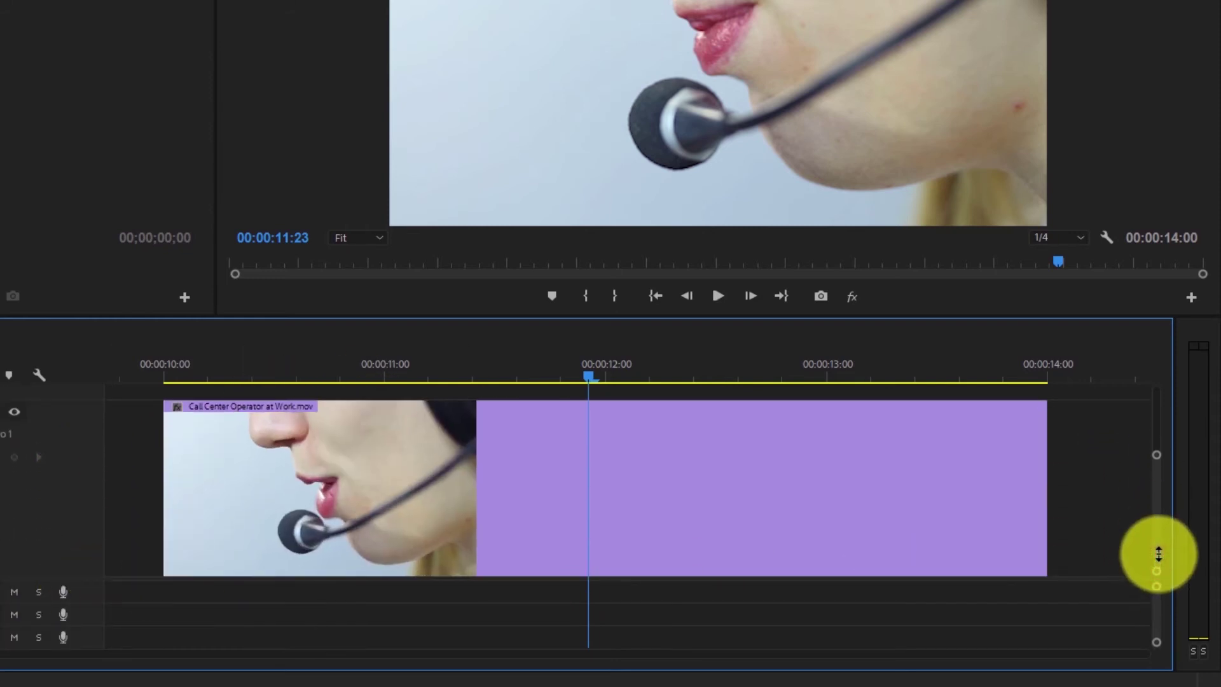
left_click_drag(1156, 454, 1163, 415)
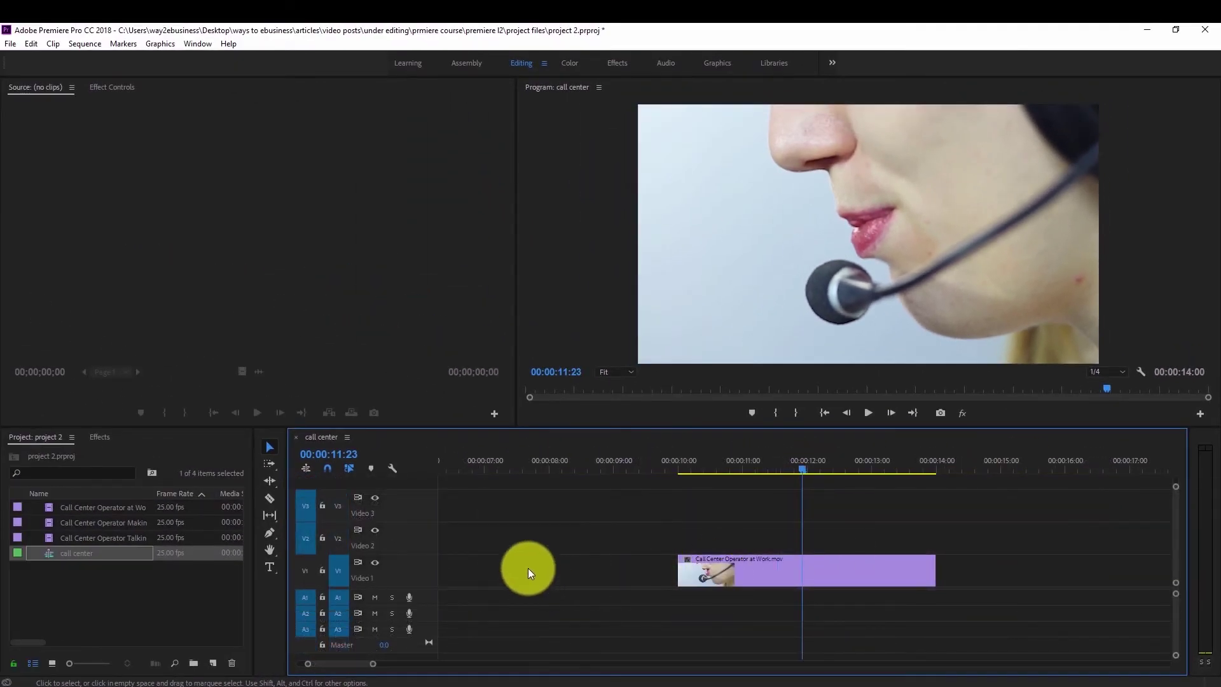
Ripple-delete the gap so the clip starts at 00:00:00:00, and switch the Project panel to Icon View.
left_click(529, 572)
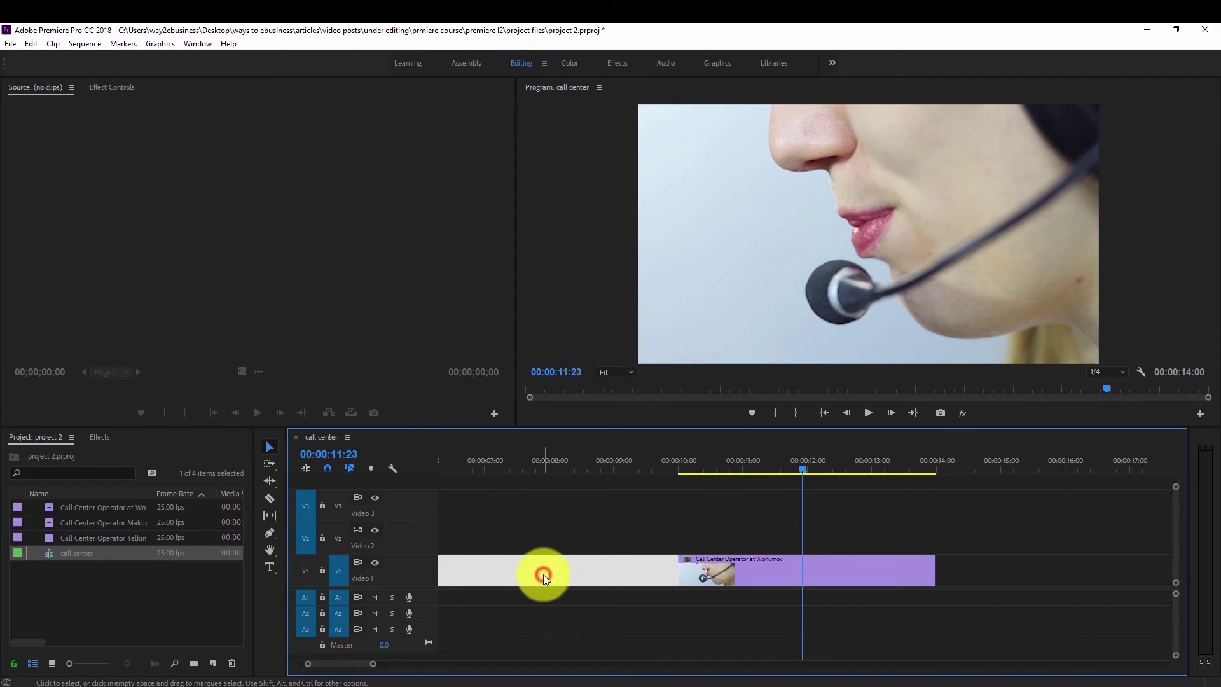
scroll(543, 574, "up", 3)
left_click(651, 594)
left_click(682, 574)
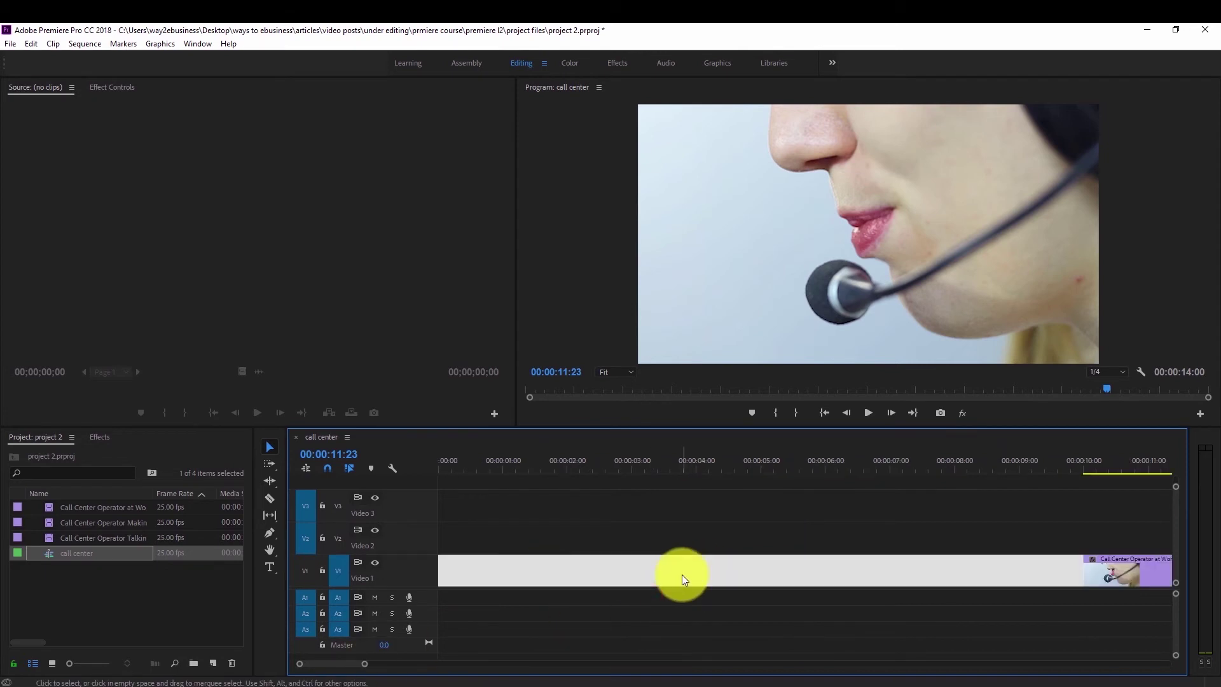
key("Delete")
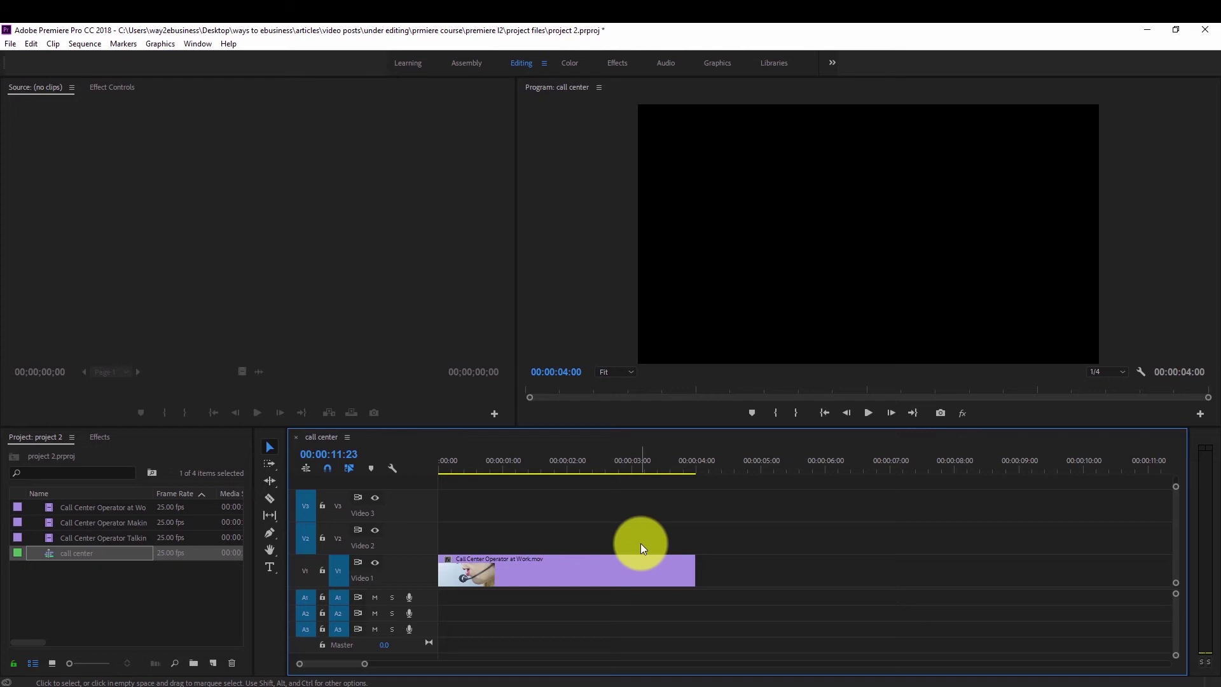
left_click(52, 664)
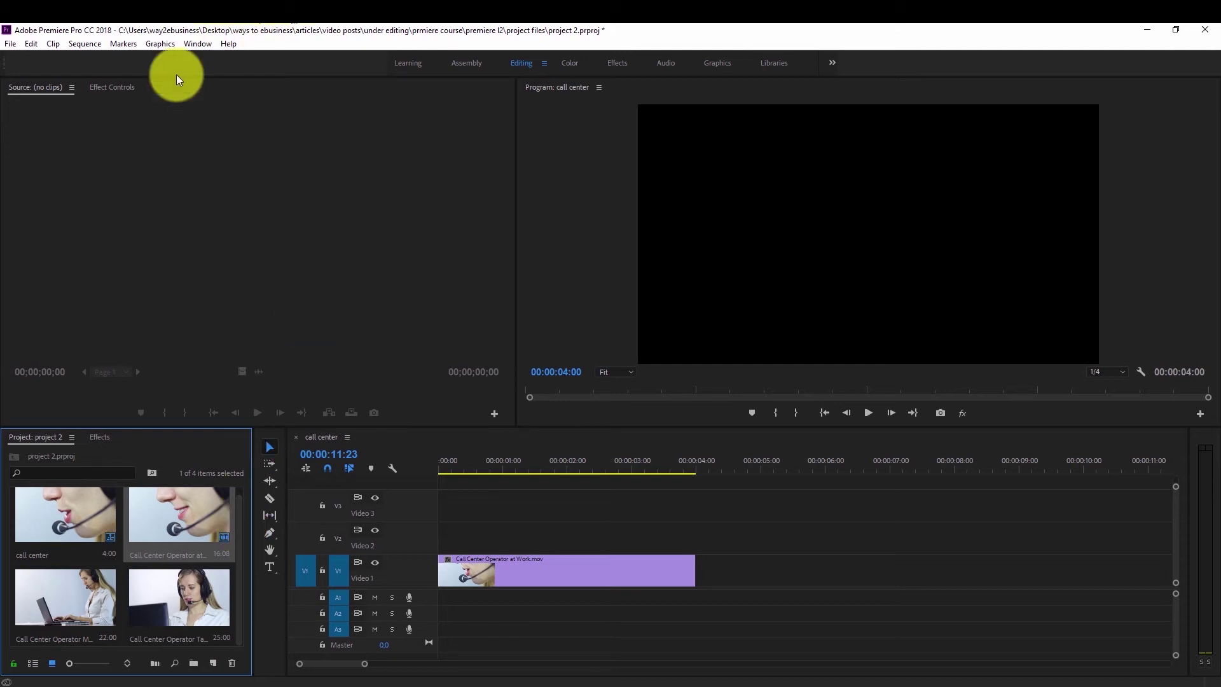
Open Call Center Operator Talking to Subscriber.mov in the Source Monitor and scrub through its footage.
left_click(161, 601)
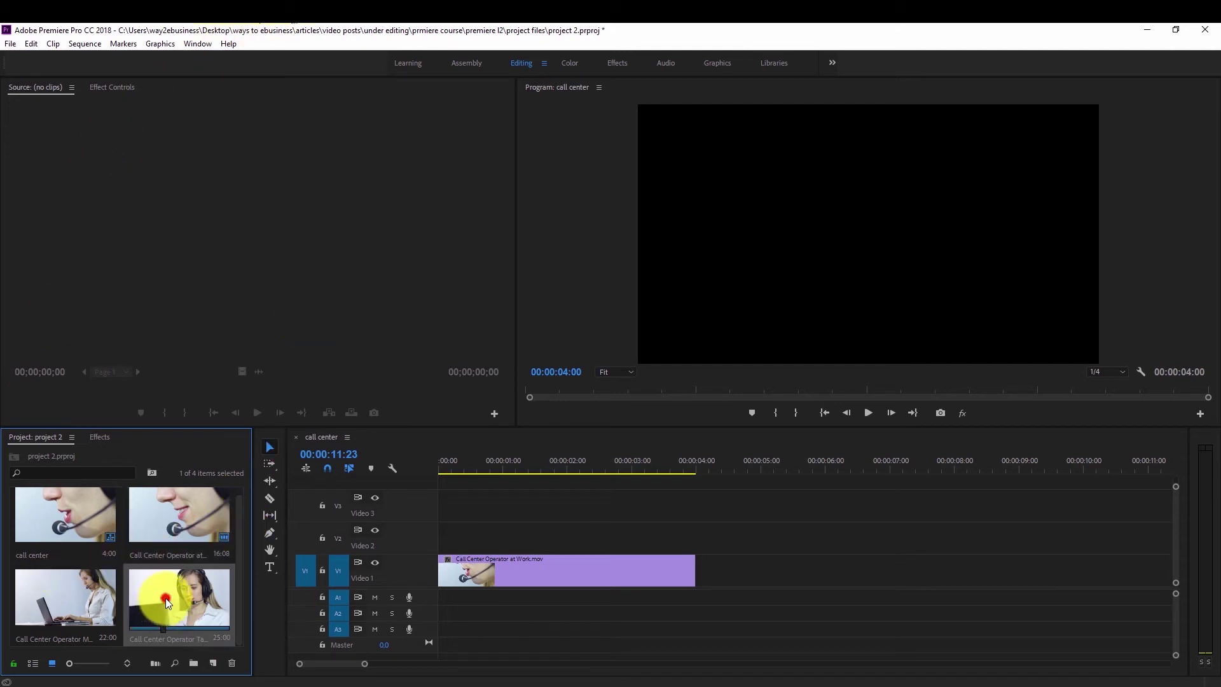
double_click(165, 598)
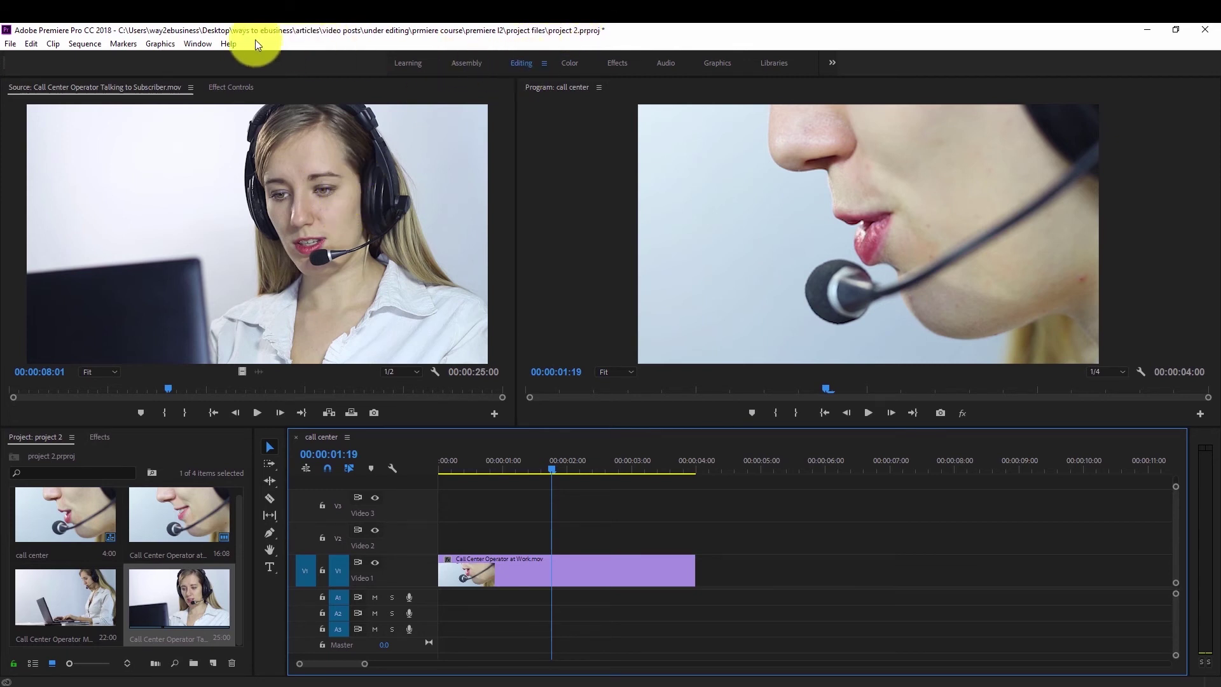
left_click(201, 44)
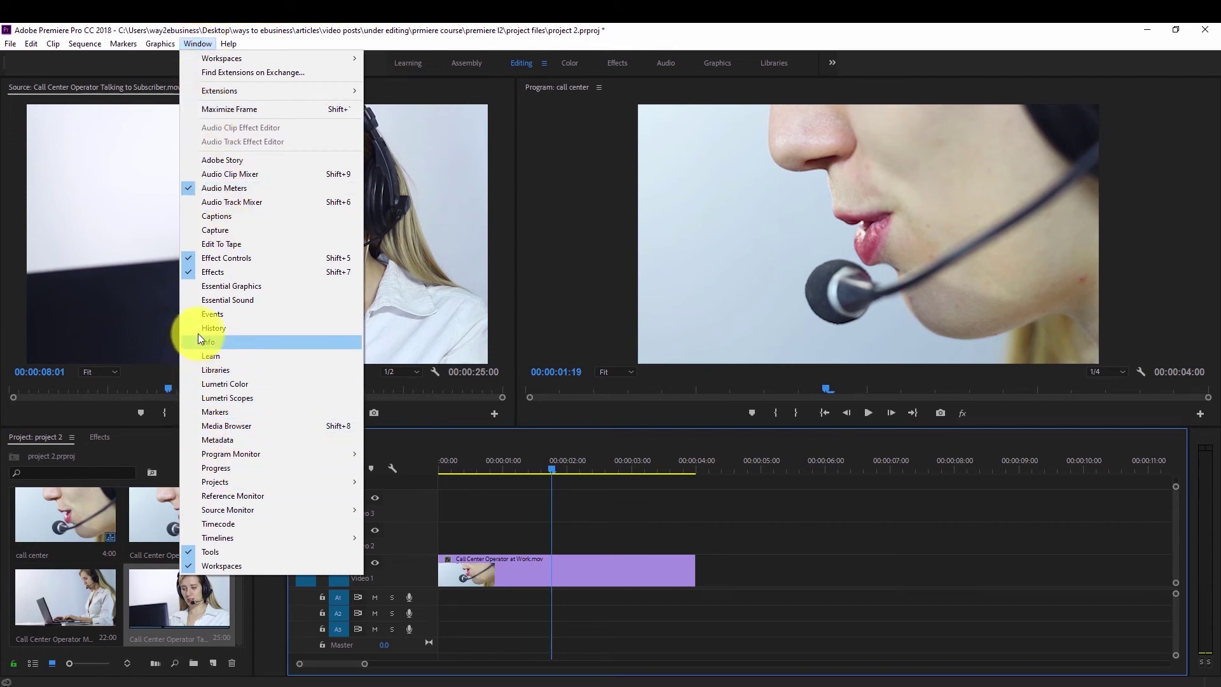
mouse_move(277, 514)
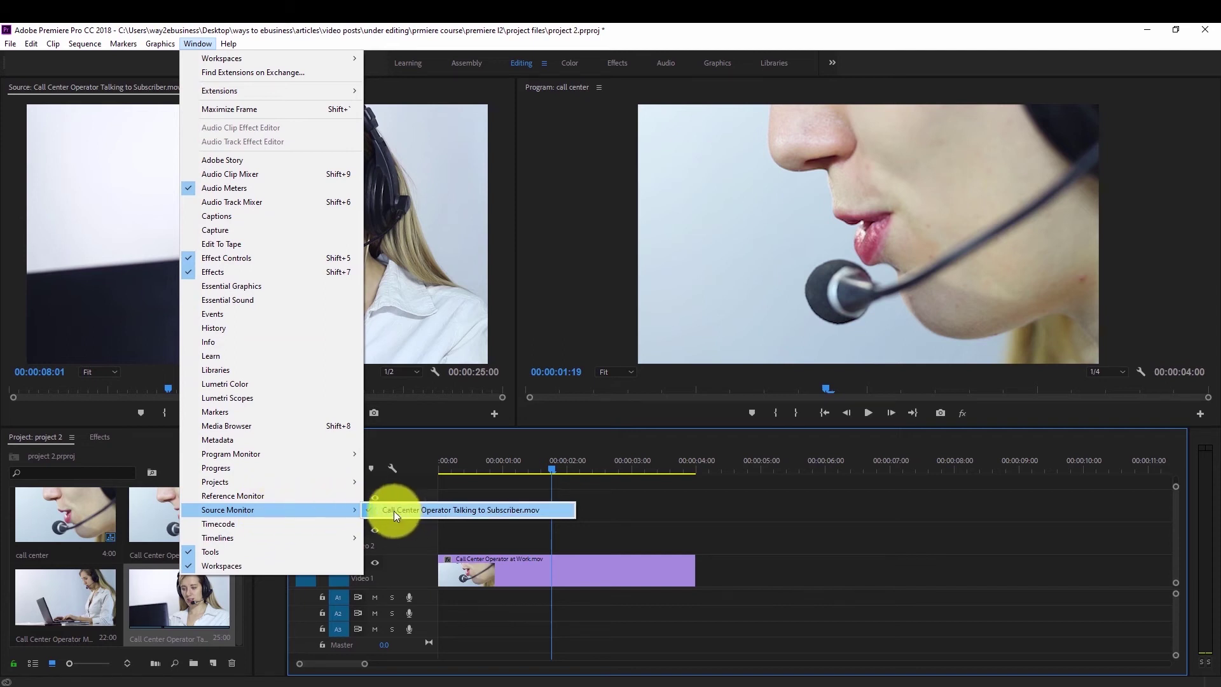
key("Escape")
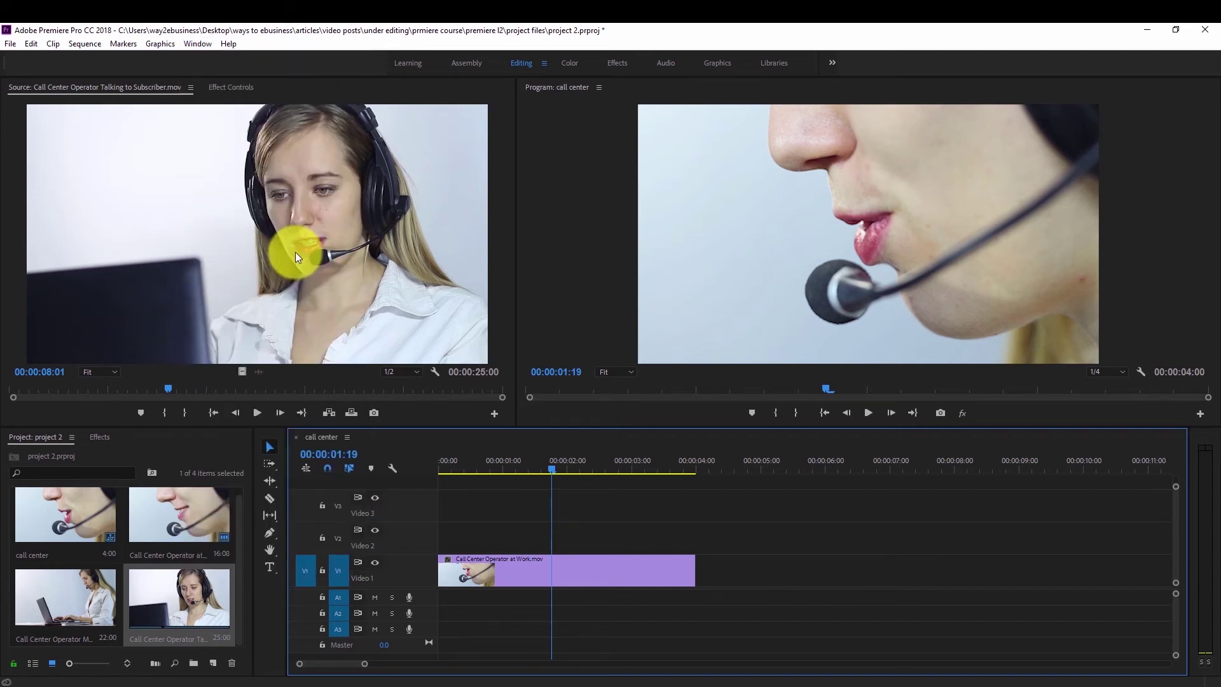
mouse_move(168, 391)
left_mouse_down()
mouse_move(210, 390)
mouse_move(96, 389)
left_mouse_up()
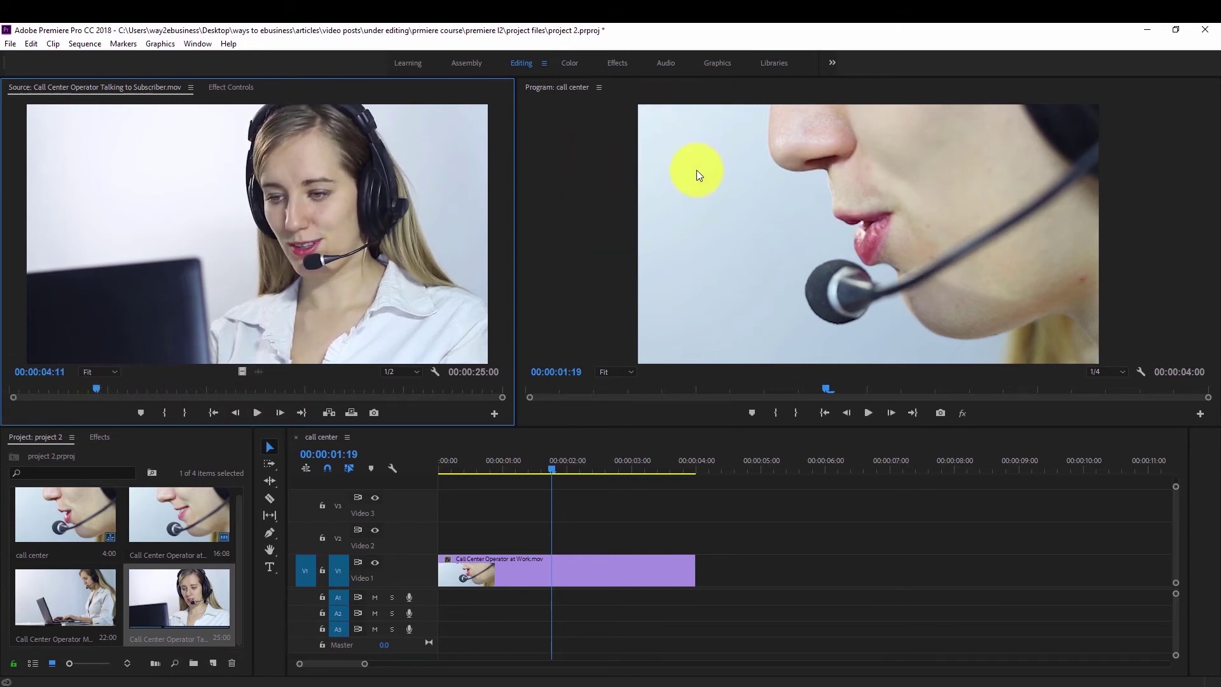
mouse_move(94, 387)
left_mouse_down()
mouse_move(57, 387)
mouse_move(151, 388)
mouse_move(59, 390)
mouse_move(98, 389)
left_mouse_up()
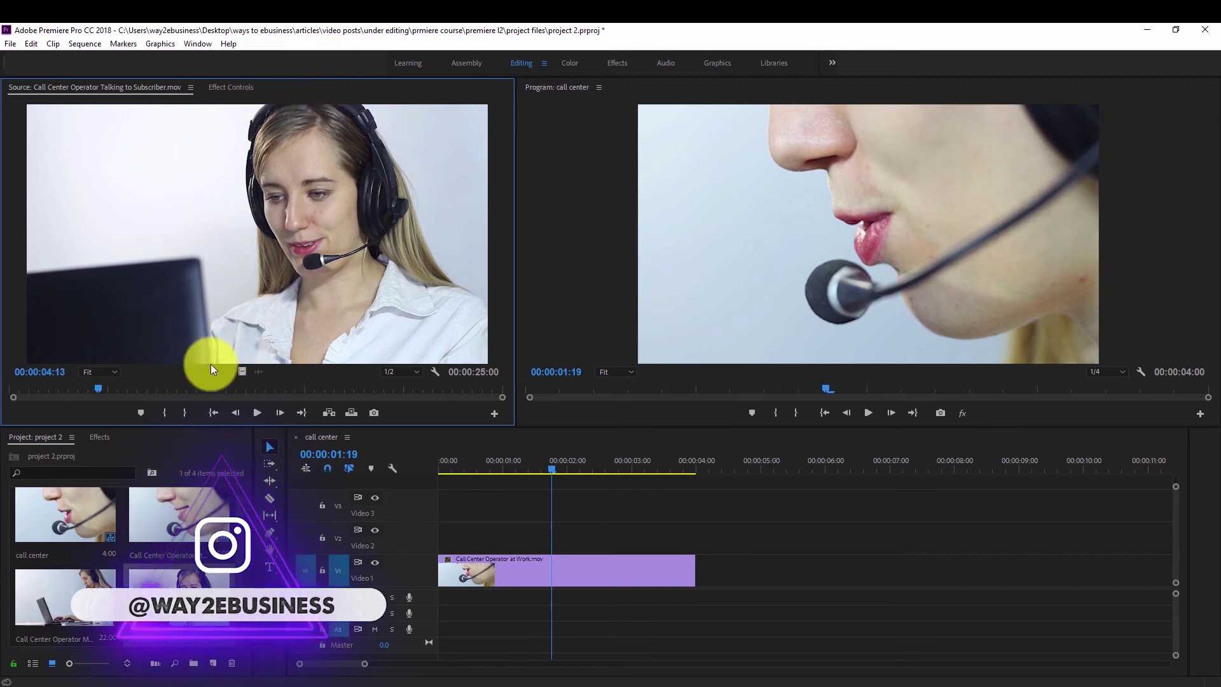
Mark an In point at 00:00:10:00 and an Out point near 00:00:13:03 on Talking to Subscriber.
mouse_move(98, 387)
left_mouse_down()
mouse_move(117, 389)
mouse_move(86, 375)
mouse_move(205, 389)
left_mouse_up()
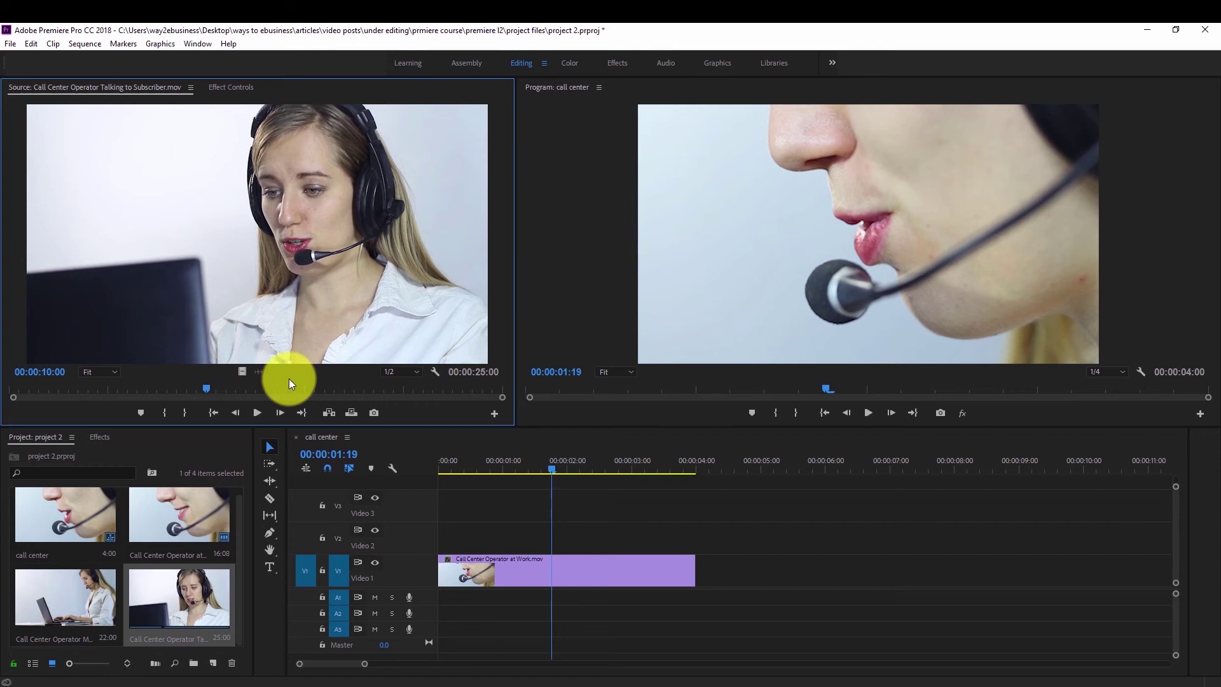
left_click(166, 415)
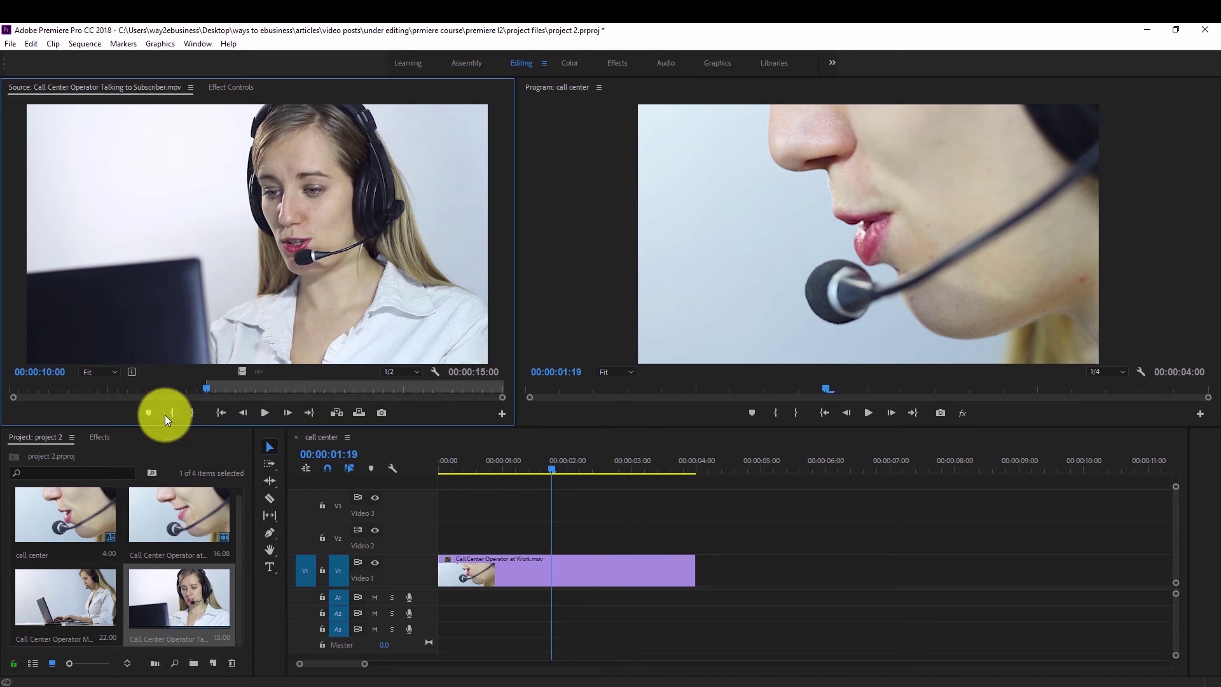
left_click(177, 384)
left_click_drag(198, 391, 209, 388)
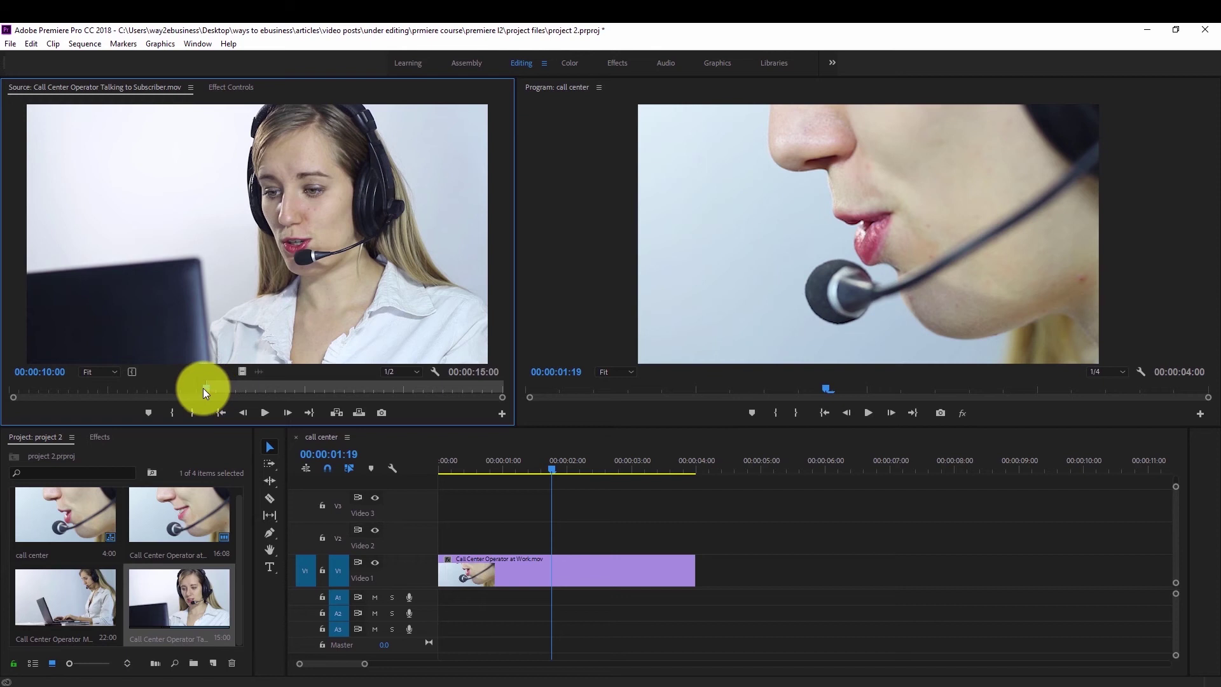
left_click_drag(206, 387, 268, 391)
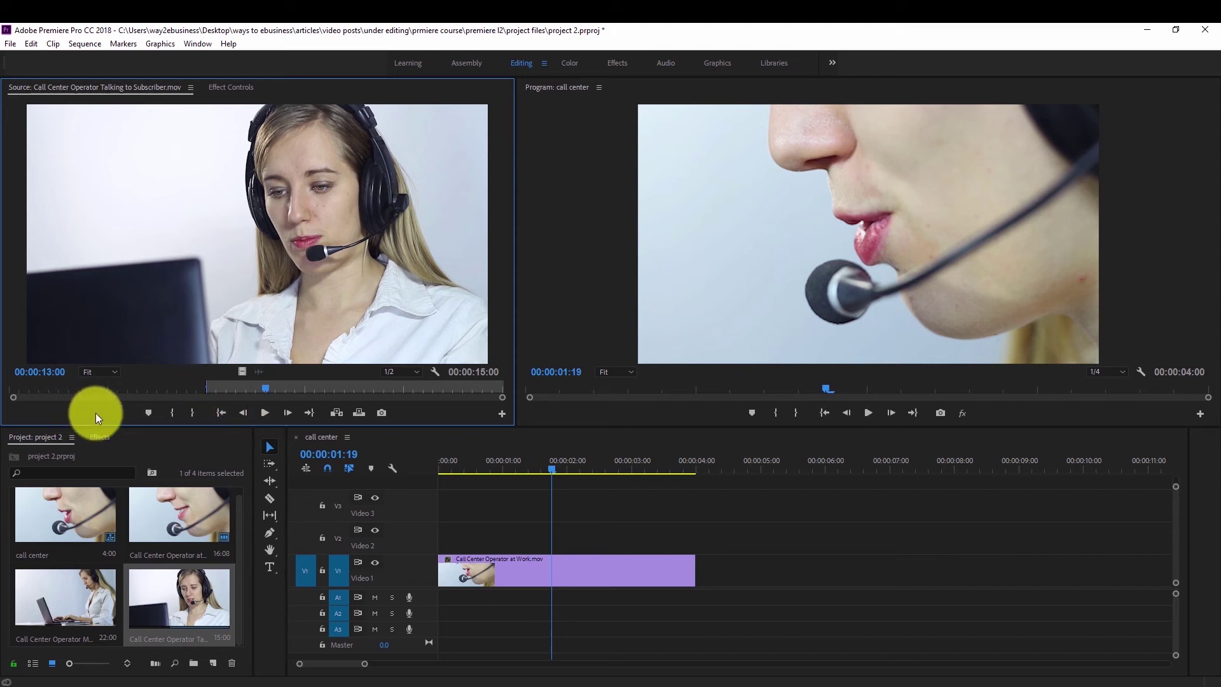
key("o")
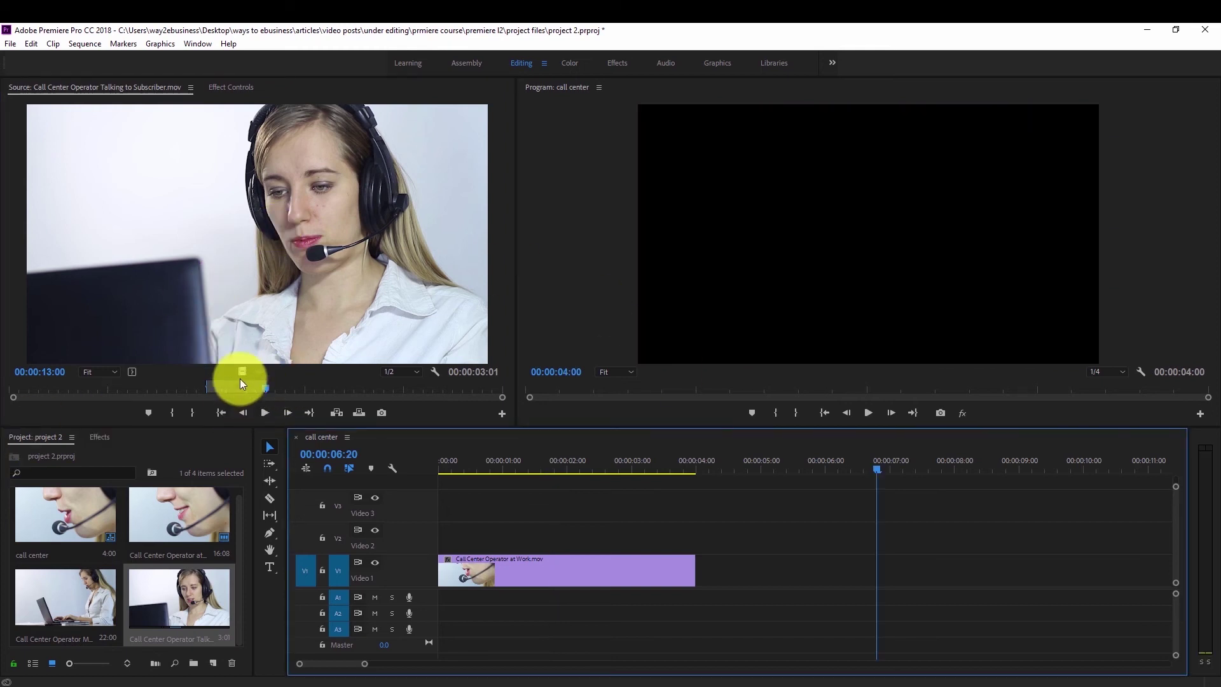
Place the Talking to Subscriber clip on V1 at 00:00:04:00, right after the first clip.
left_click_drag(243, 379, 265, 393)
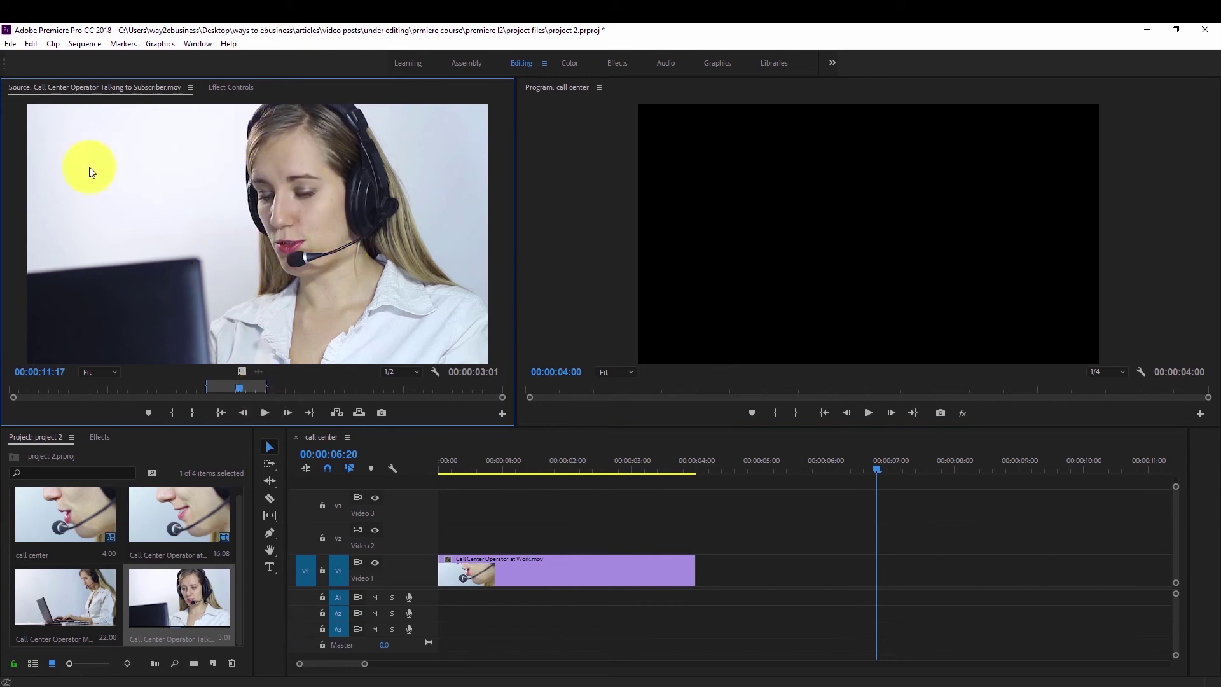
mouse_move(242, 211)
left_mouse_down()
mouse_move(768, 576)
mouse_move(703, 577)
left_mouse_up()
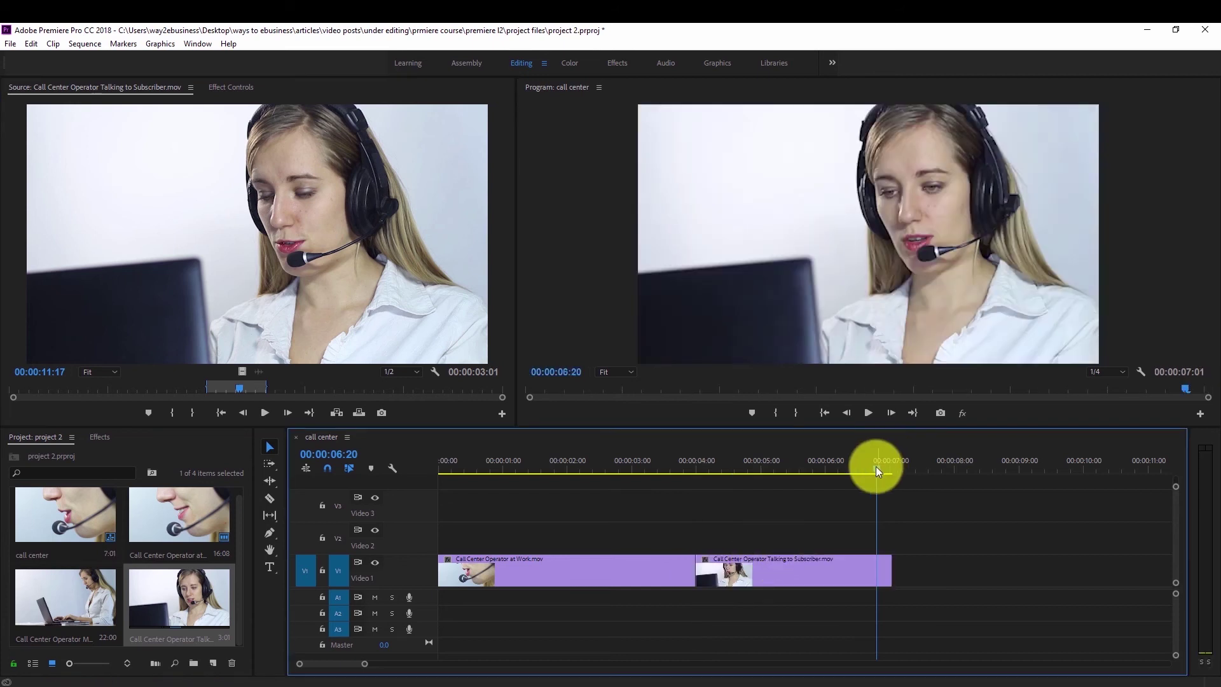
left_click_drag(876, 467, 787, 479)
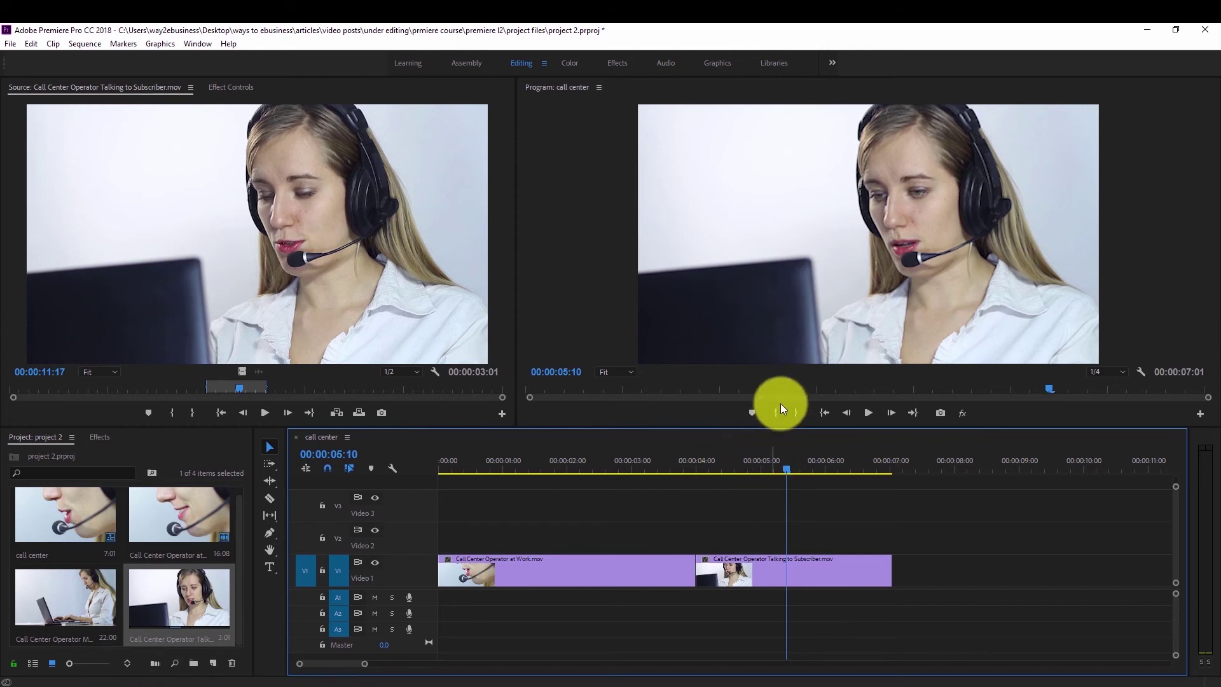
left_click(786, 469)
left_click_drag(773, 472, 697, 472)
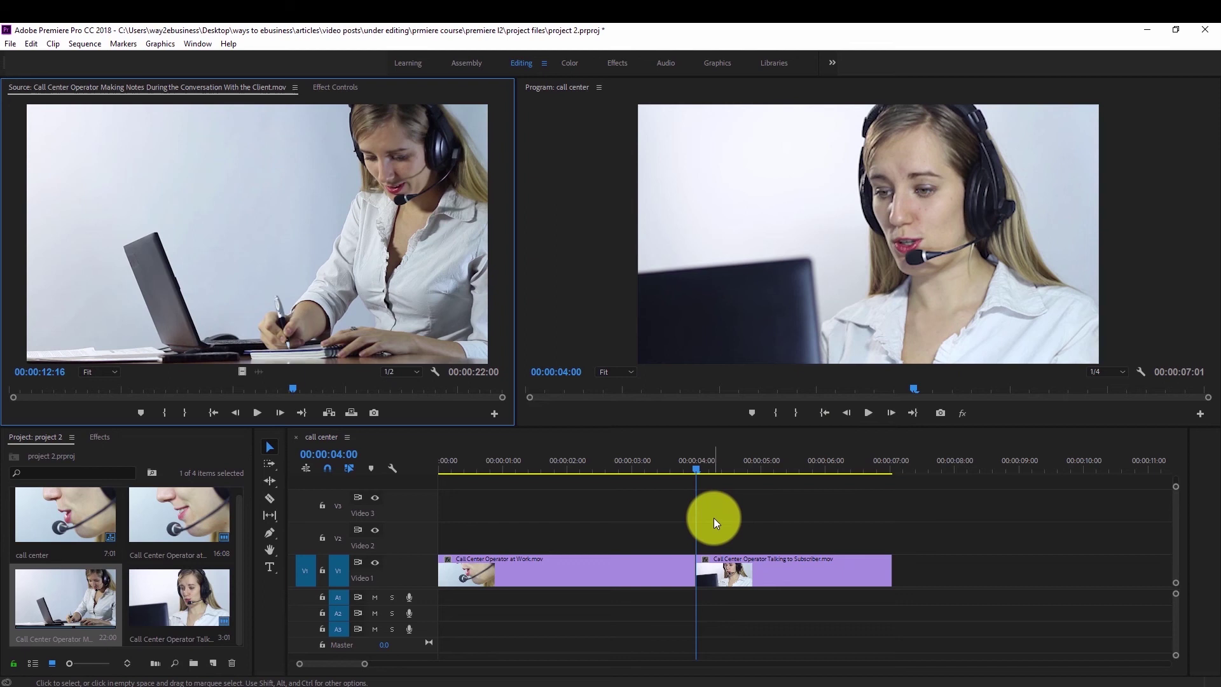
Mark the Making Notes clip from 00:00:03:00 to 00:00:05:01 in the Source Monitor.
left_click_drag(292, 387, 140, 397)
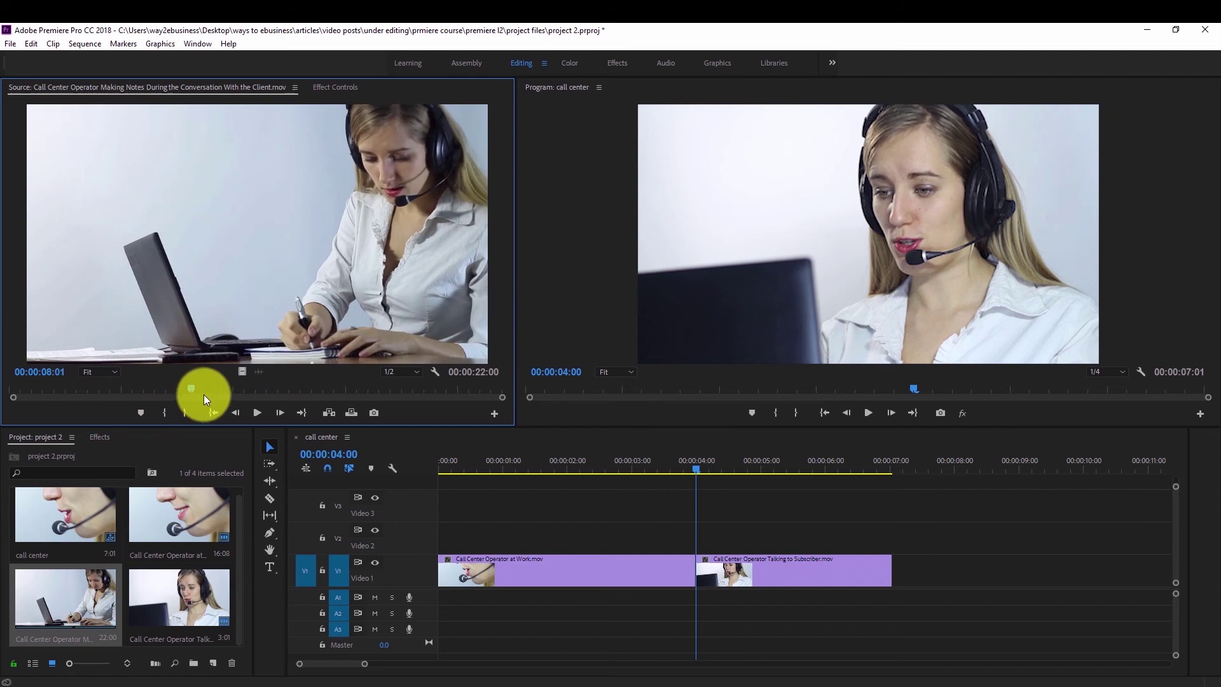
mouse_move(141, 397)
left_mouse_down()
mouse_move(389, 397)
mouse_move(9, 390)
mouse_move(123, 411)
left_mouse_up()
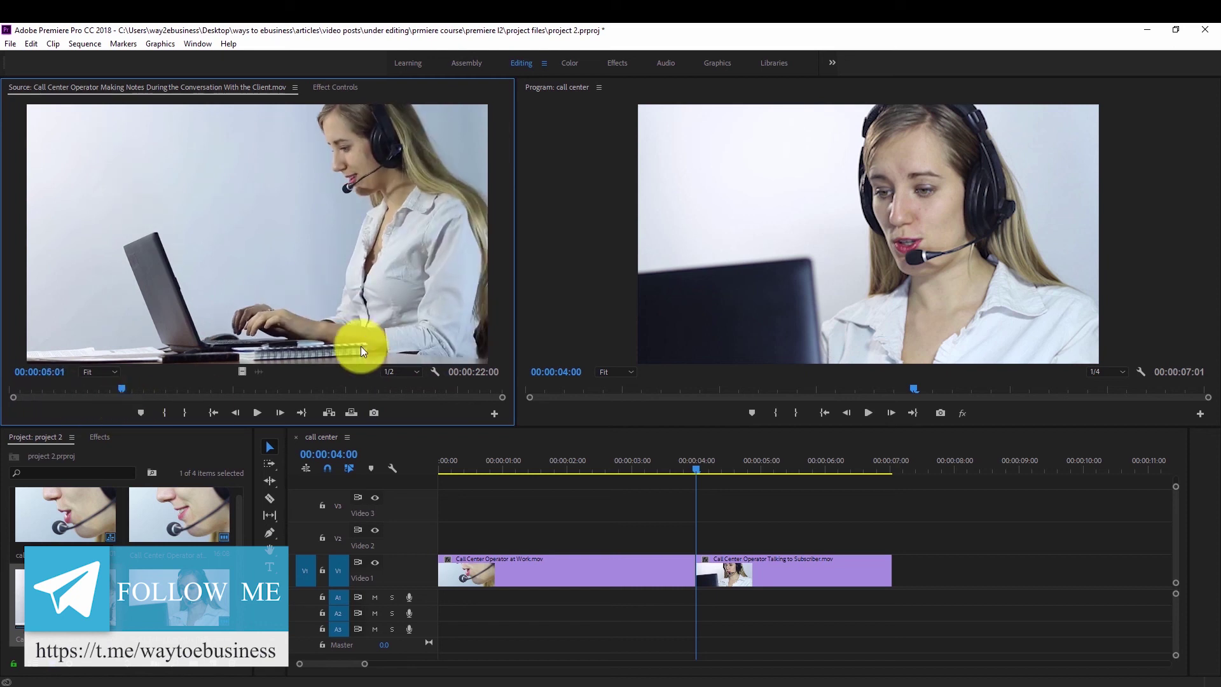
key("o")
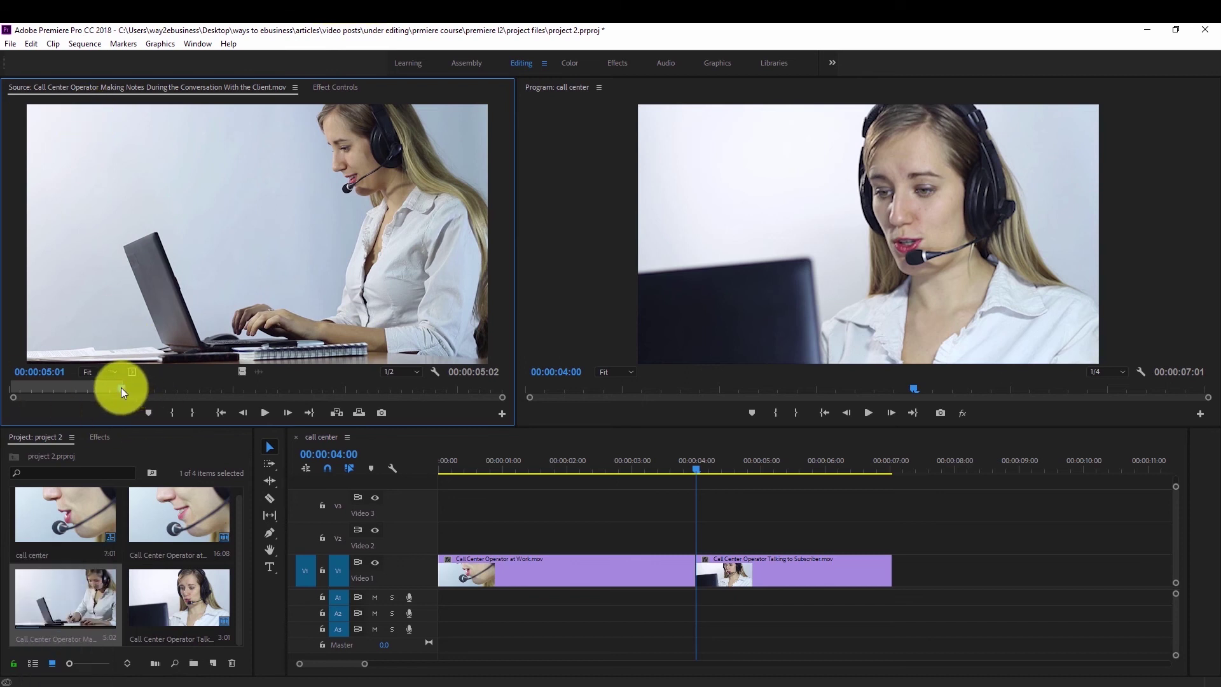
left_click_drag(121, 388, 82, 388)
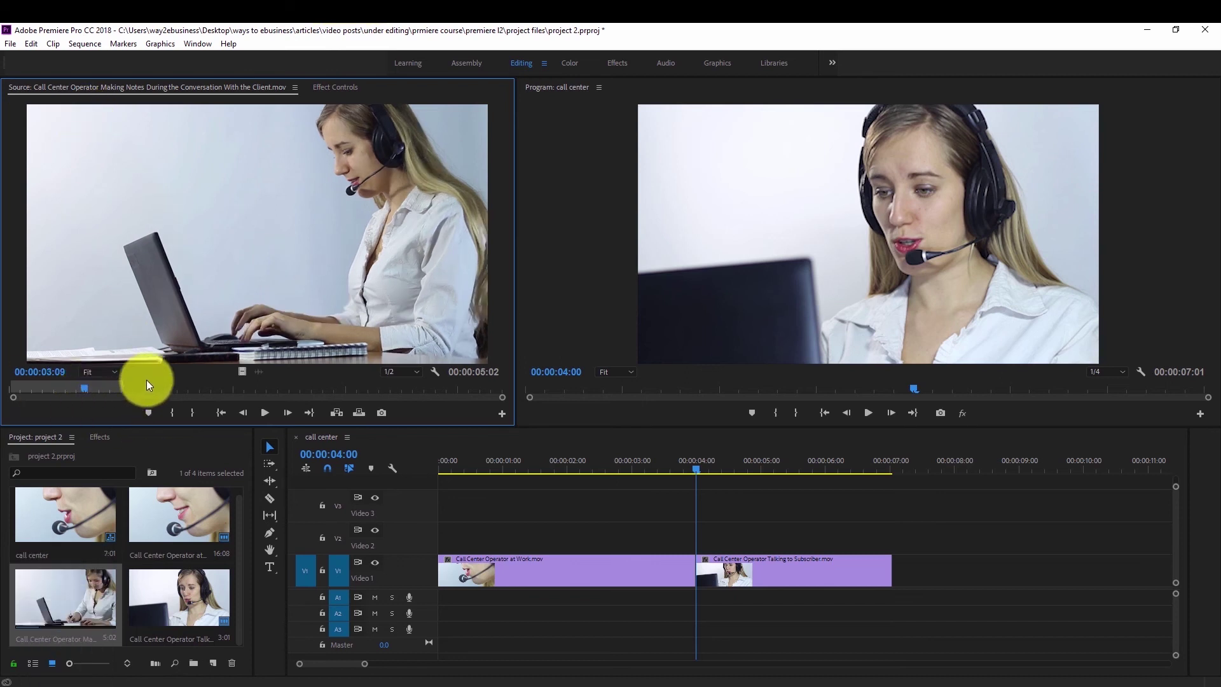
key("Left")
key("Left")
key("Left")
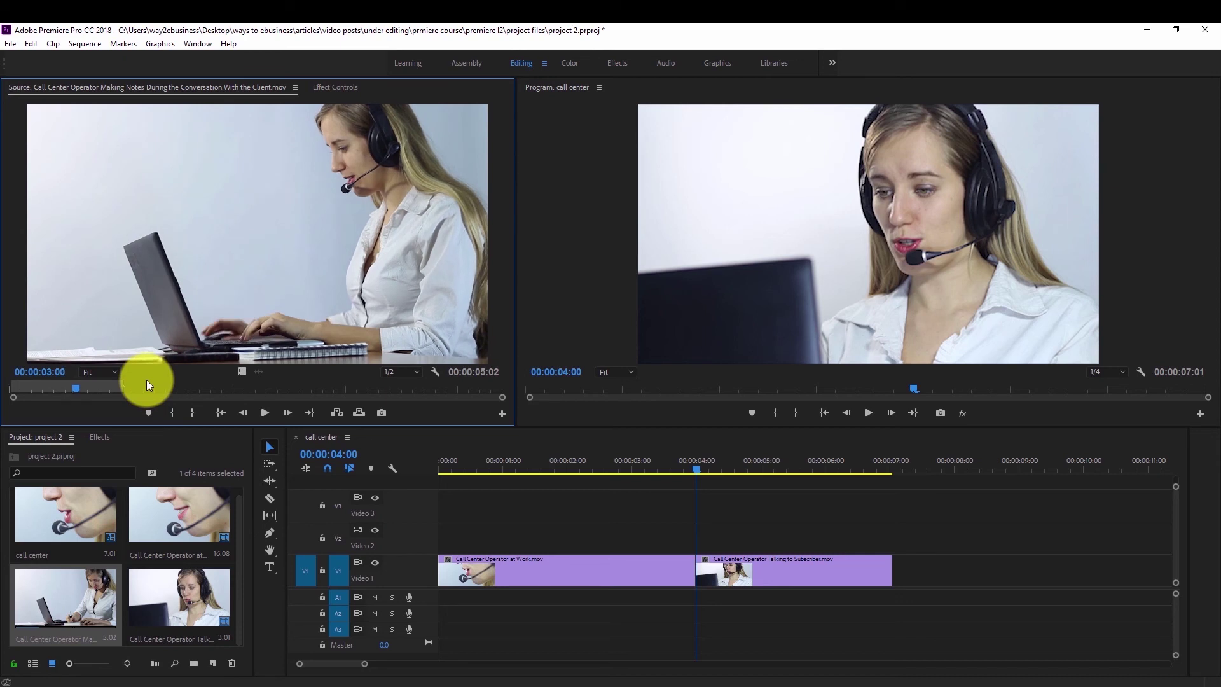
key("i")
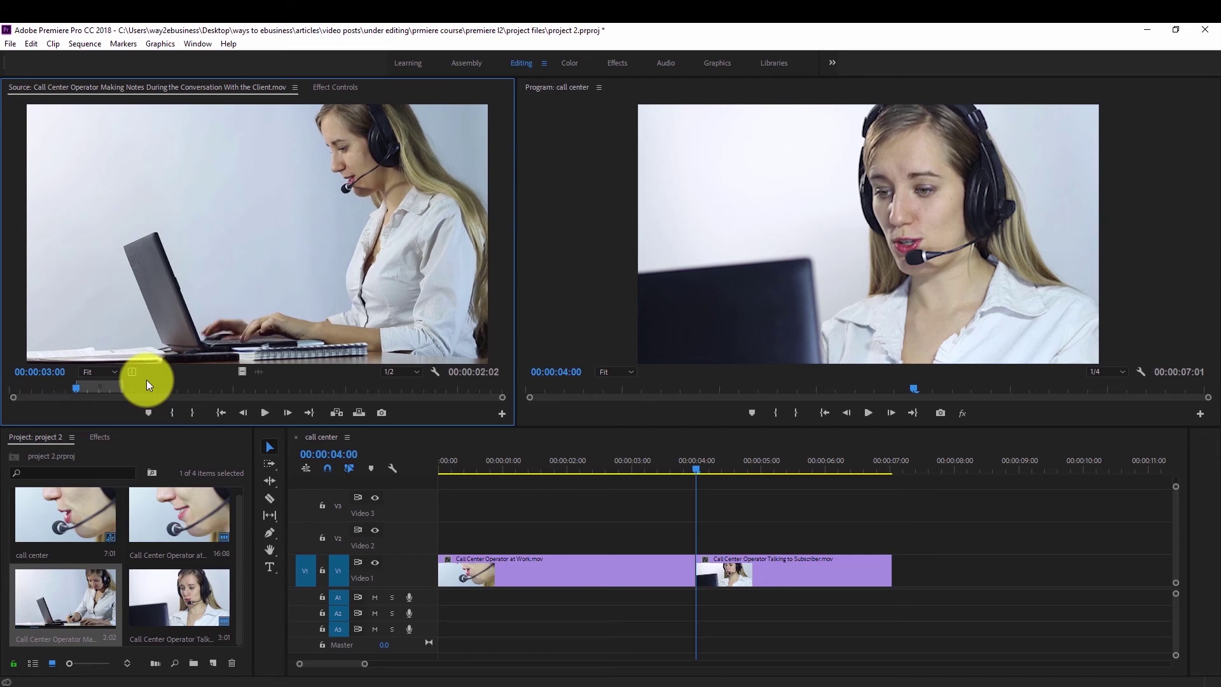
left_click(101, 387)
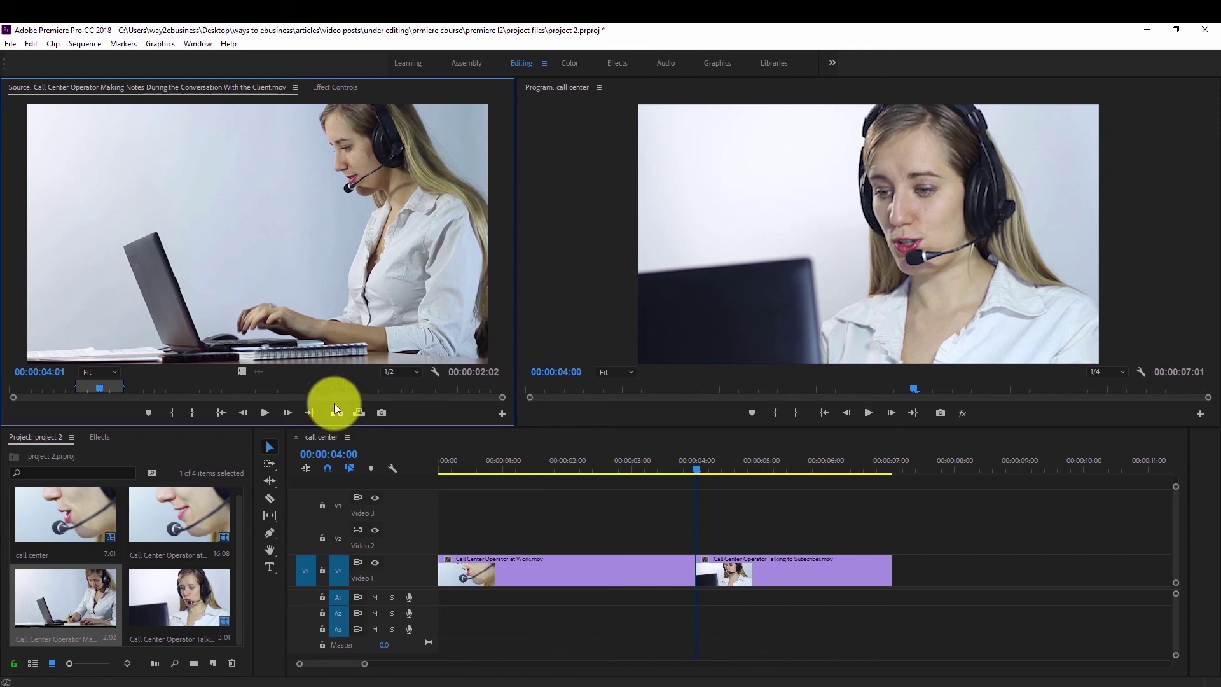
mouse_move(364, 663)
left_mouse_down()
mouse_move(343, 668)
mouse_move(373, 672)
left_mouse_up()
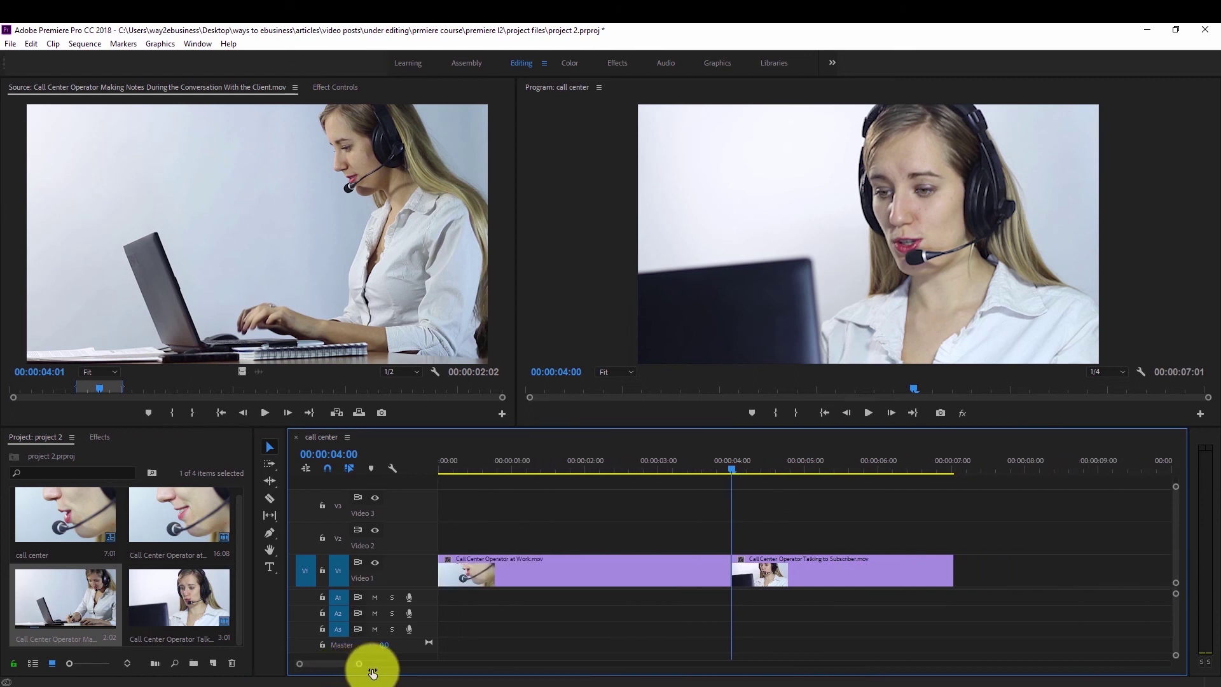
Insert the Making Notes excerpt at 00:00:04:00, then mark a new 05:13–09:00 excerpt and drag it to V1.
left_click(337, 414)
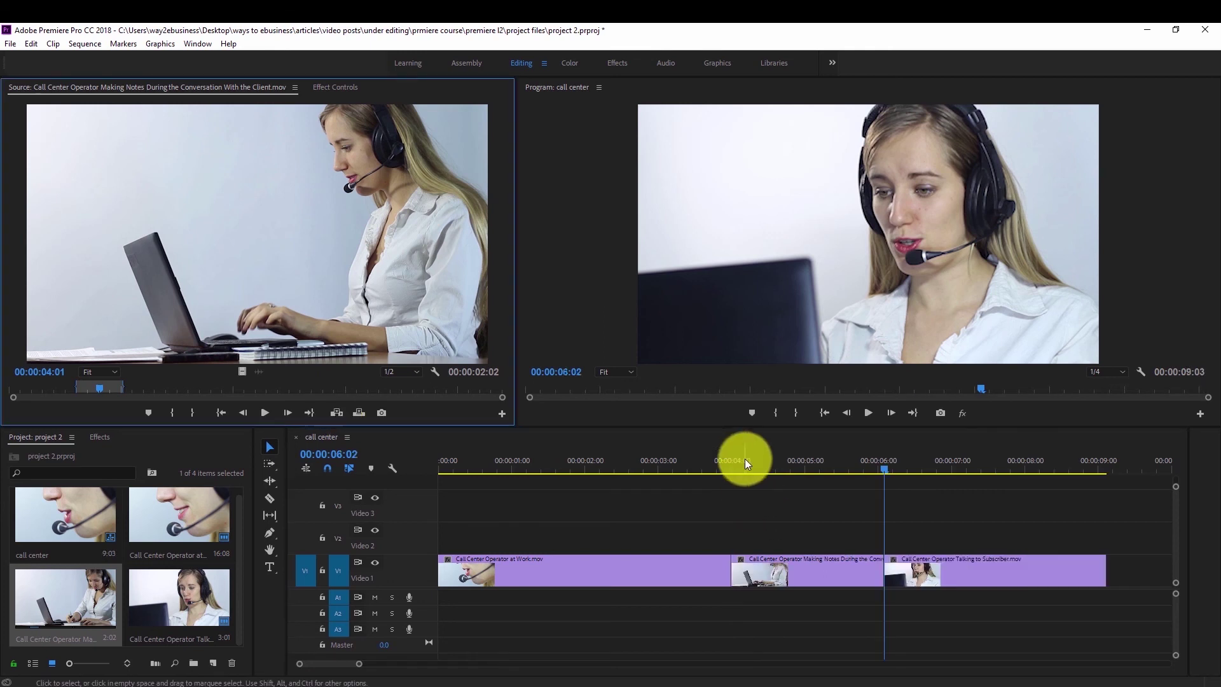
left_click_drag(882, 484, 719, 485)
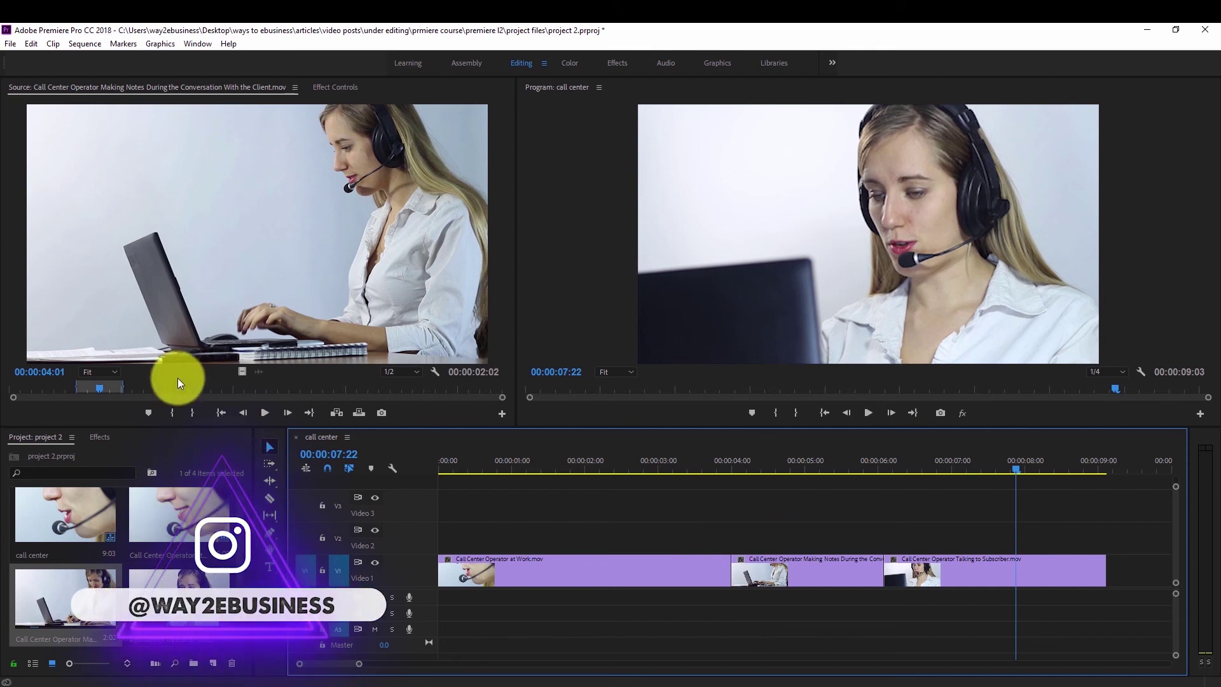
left_click(278, 388)
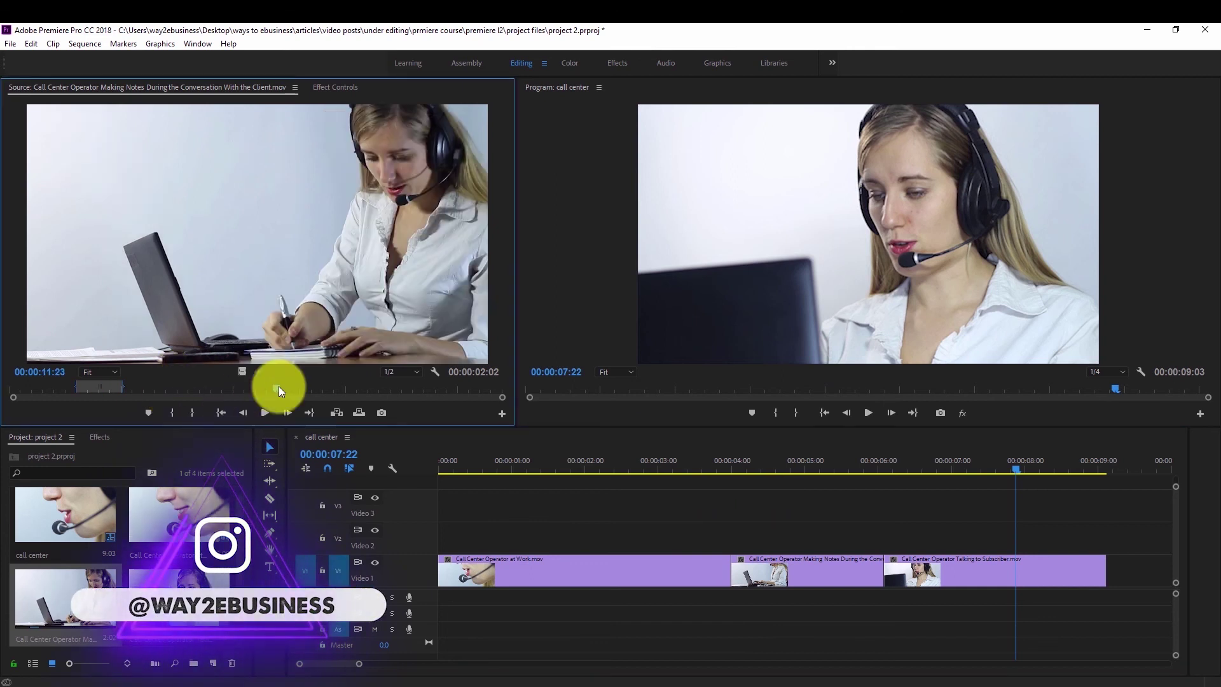
key("i")
key("o")
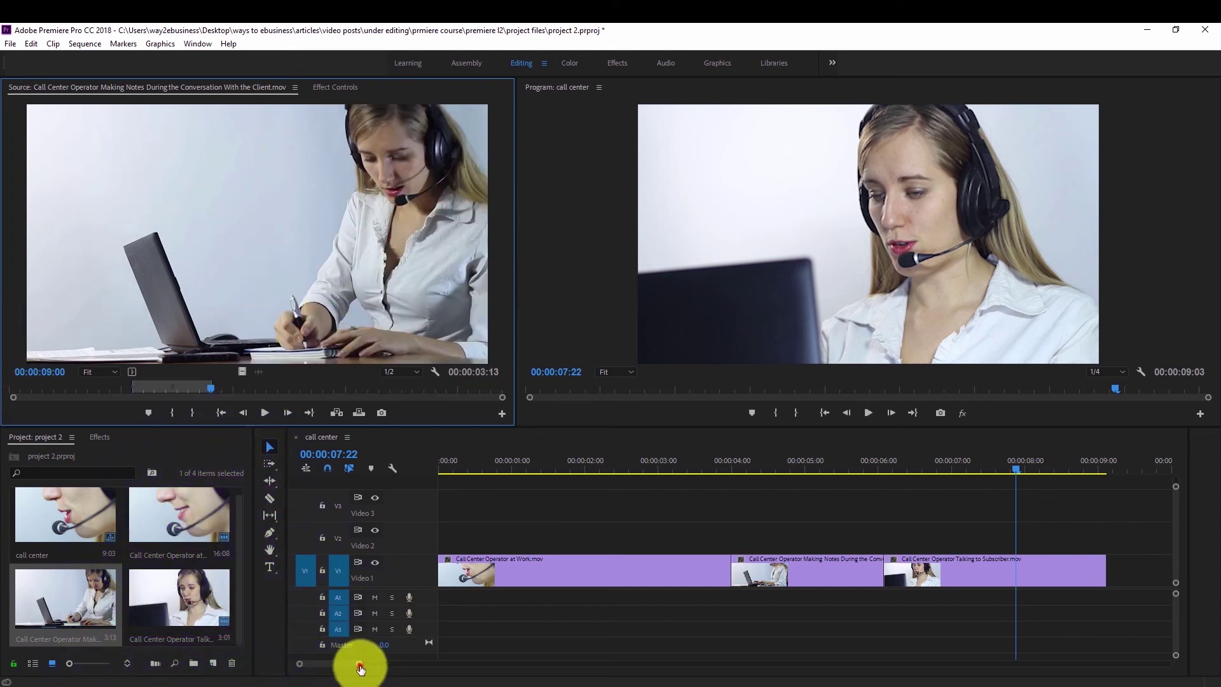
left_click_drag(360, 667, 392, 663)
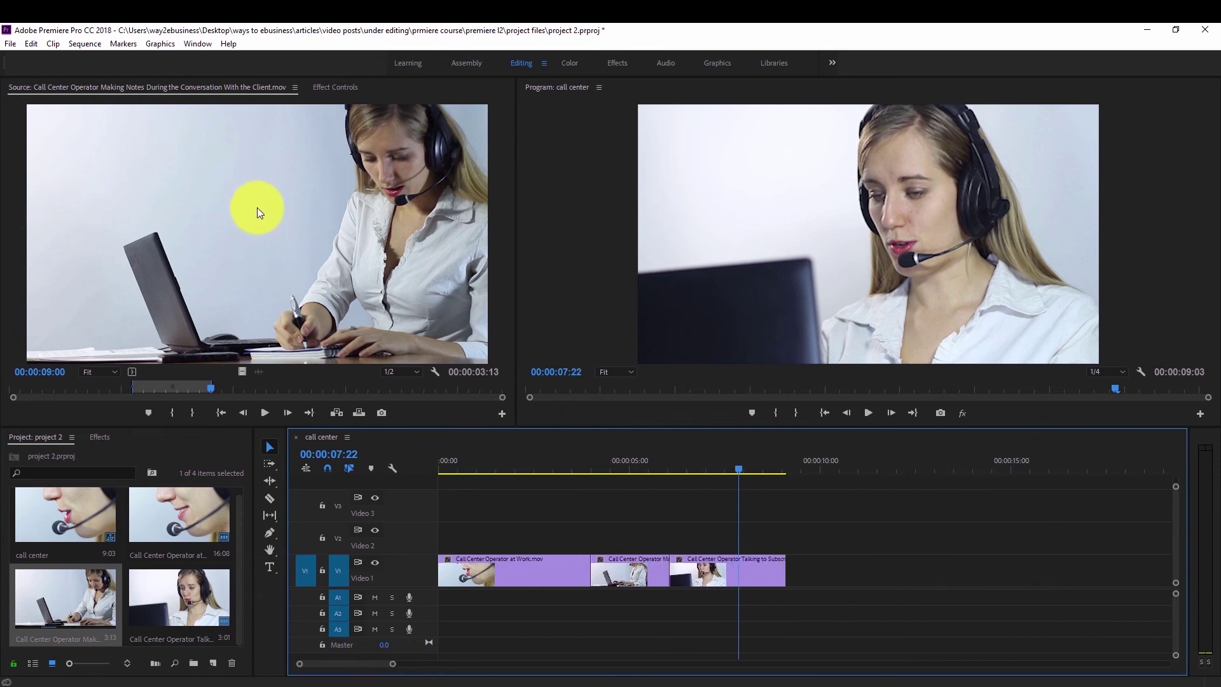
mouse_move(264, 212)
left_mouse_down()
mouse_move(817, 577)
mouse_move(791, 573)
left_mouse_up()
Play the four-clip sequence from the start, then select the Talking to Subscriber clip.
key("Home")
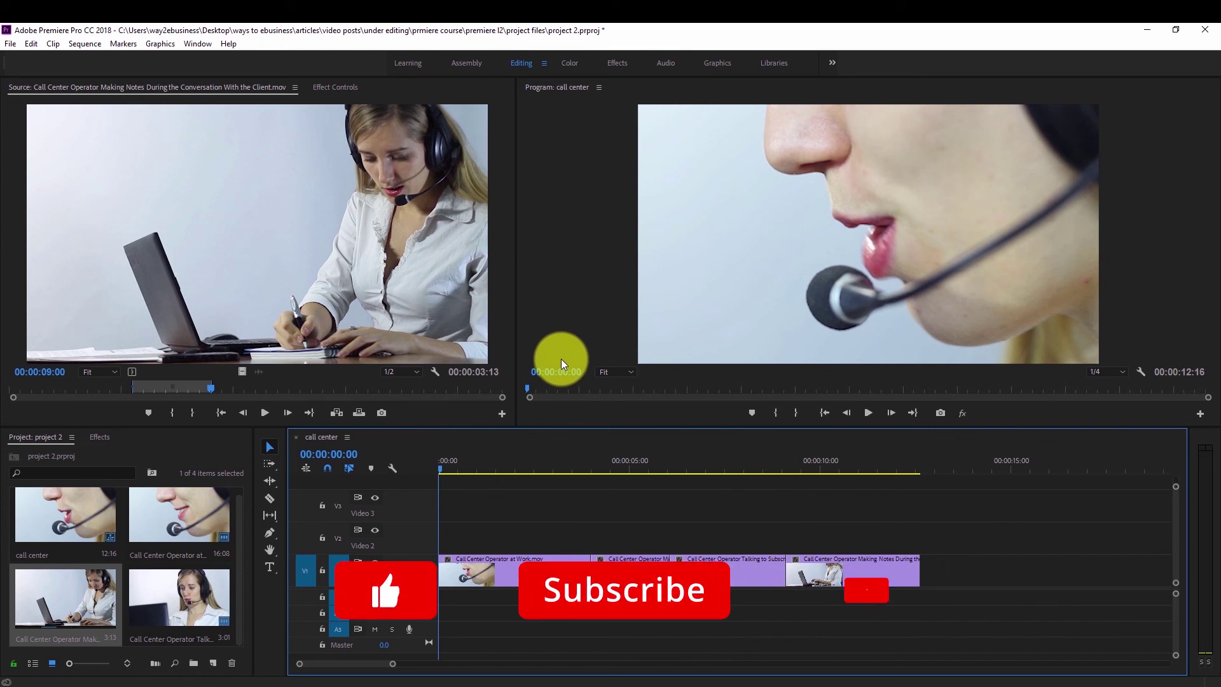
key("space")
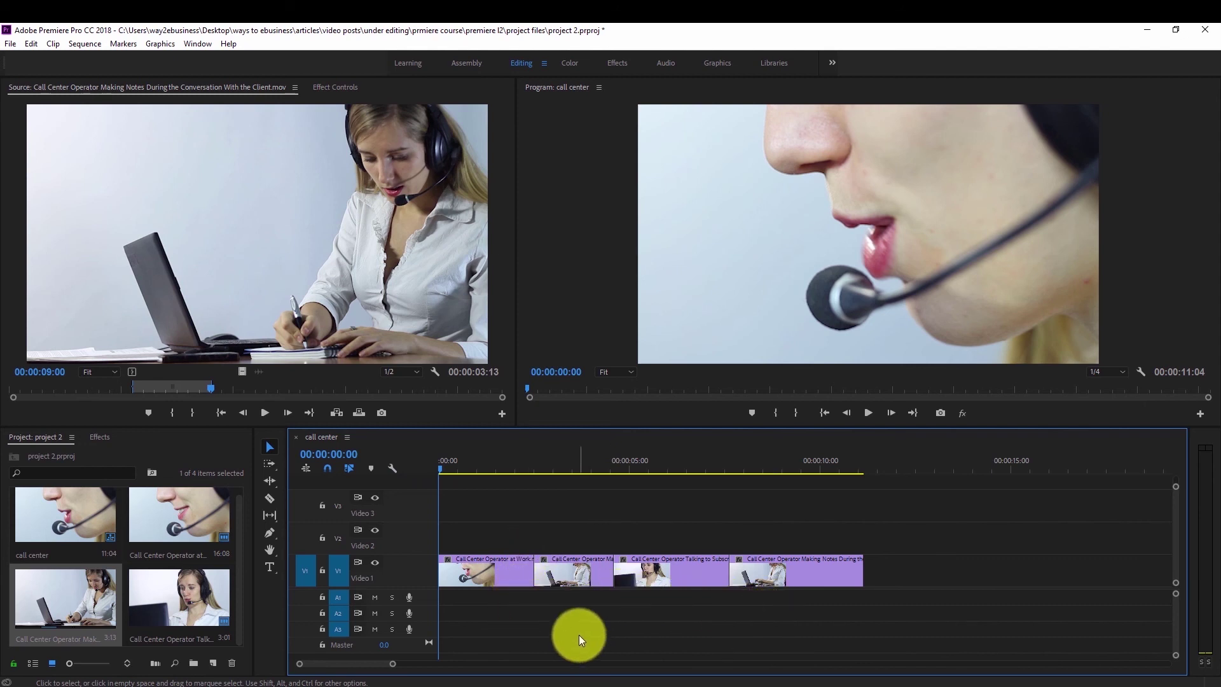
left_click(668, 570)
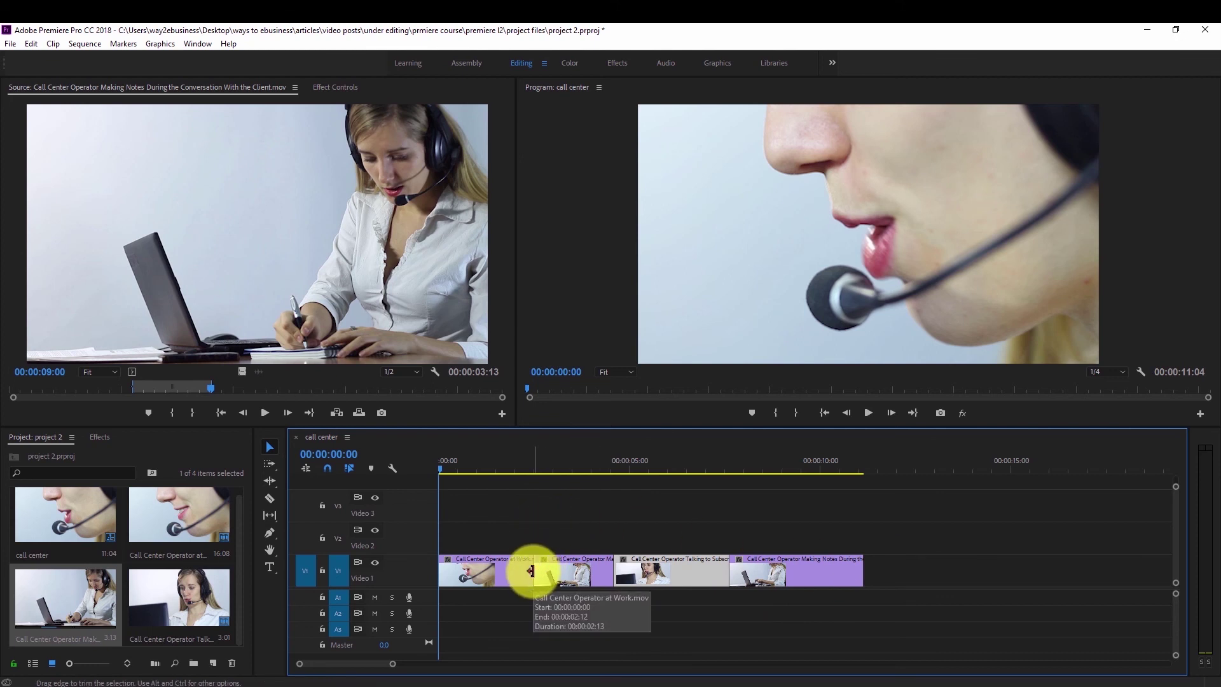
Apply the default Cross Dissolve to the first V1 clip with Ctrl+D so it fades in from black.
left_click(477, 578)
left_click(833, 574)
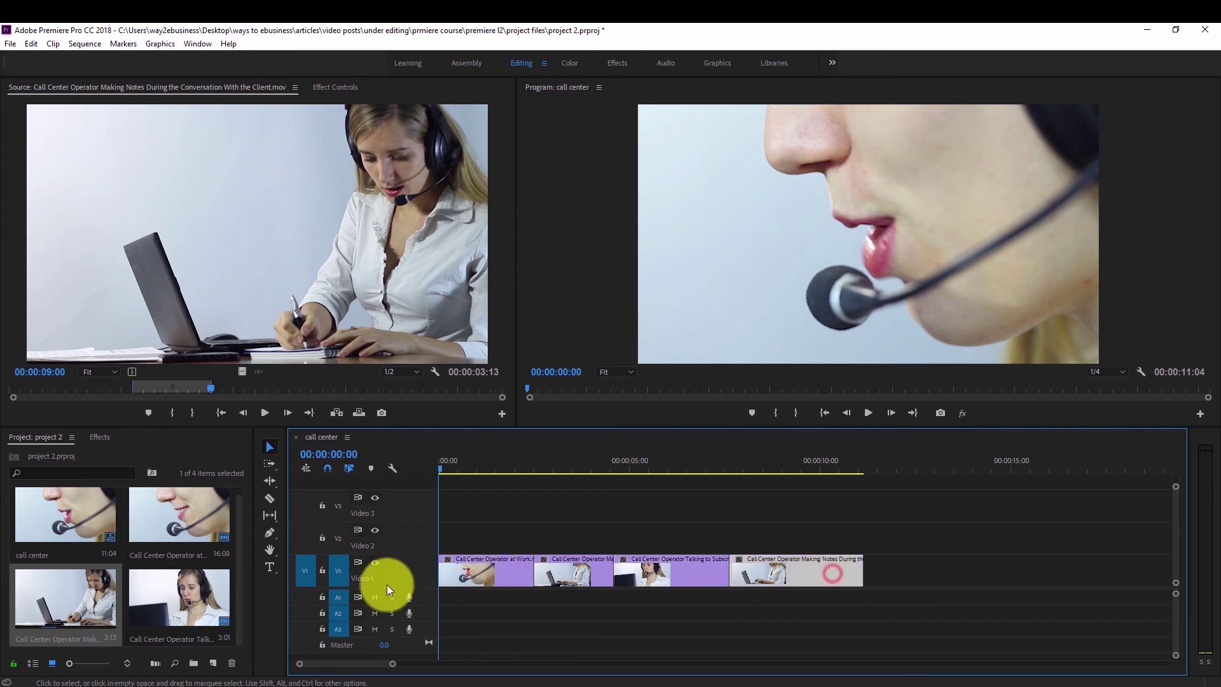
left_click(484, 577)
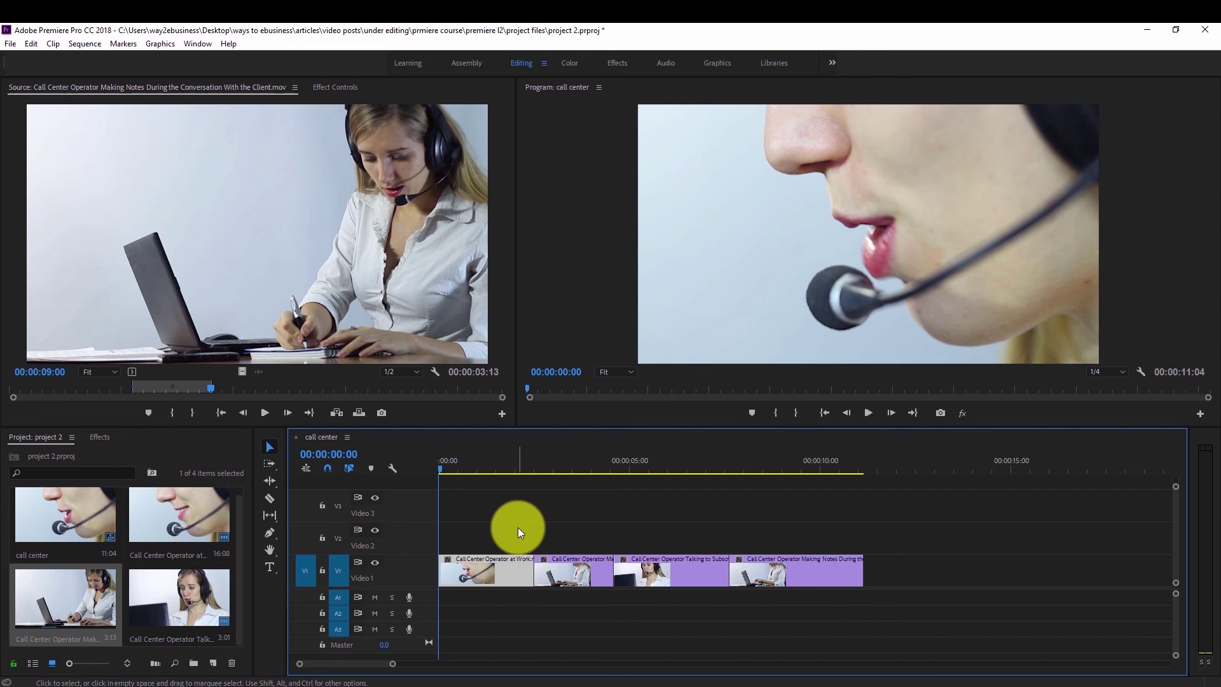
key("ctrl+d")
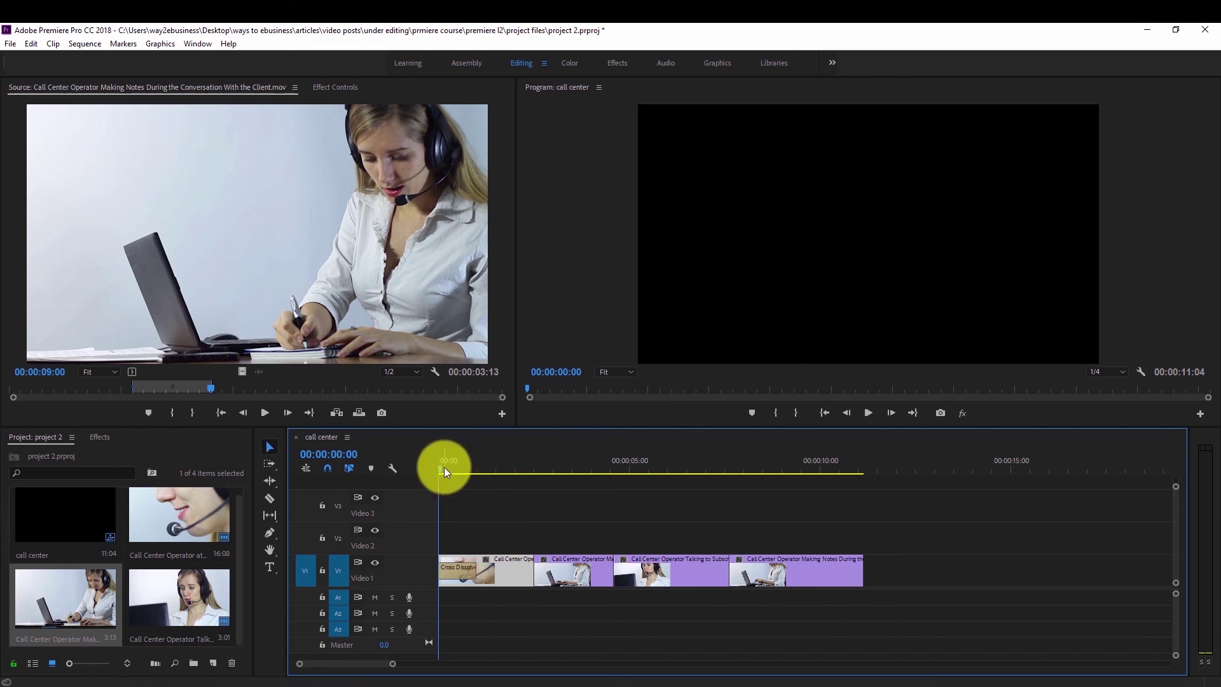
Add default Cross Dissolves at the first two cuts on V1, then jump to the sequence end.
left_click_drag(444, 467, 514, 478)
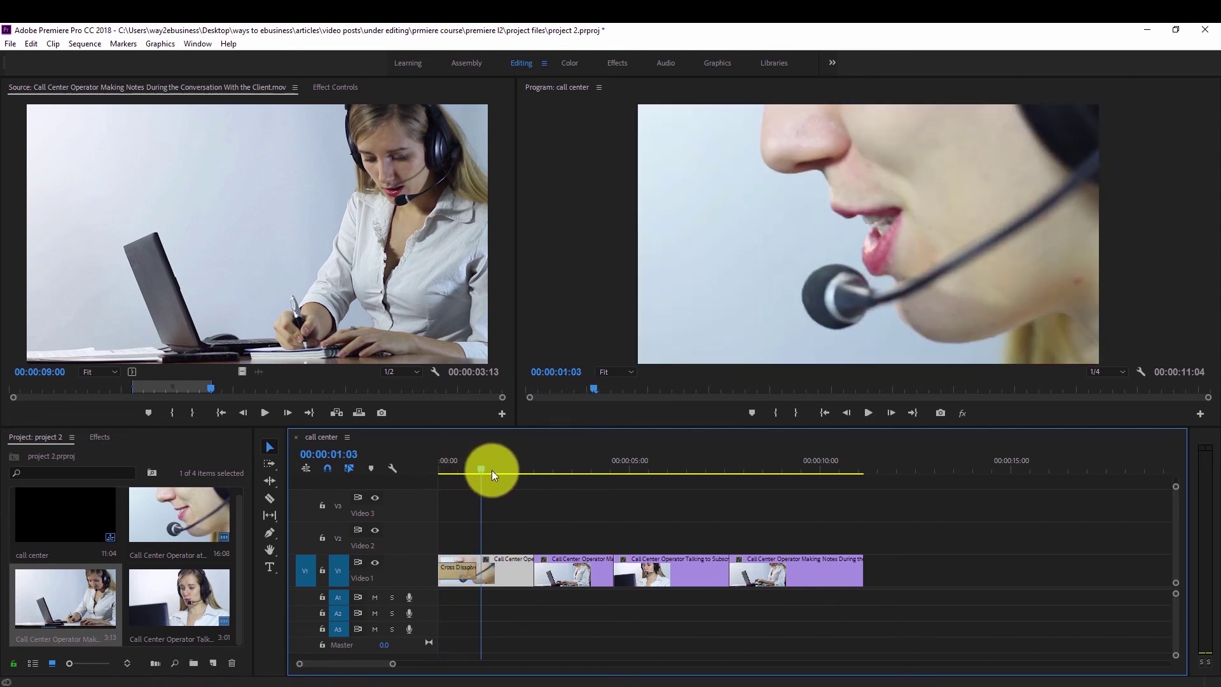
left_click_drag(513, 478, 509, 478)
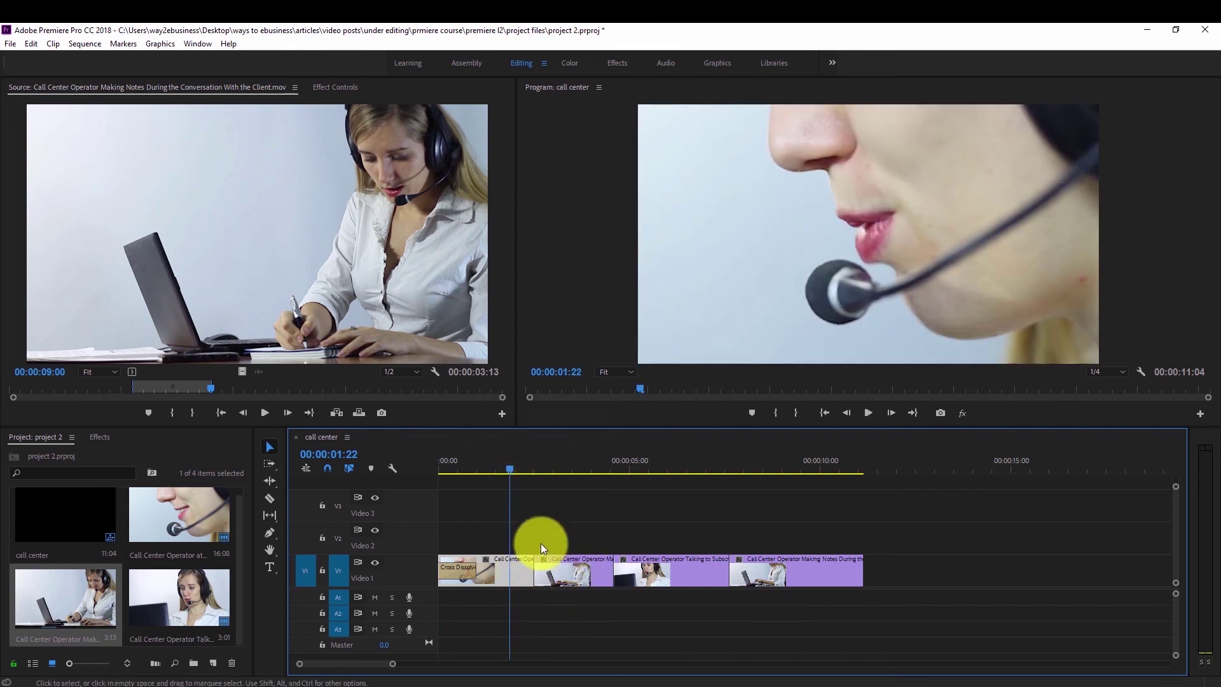
right_click(530, 573)
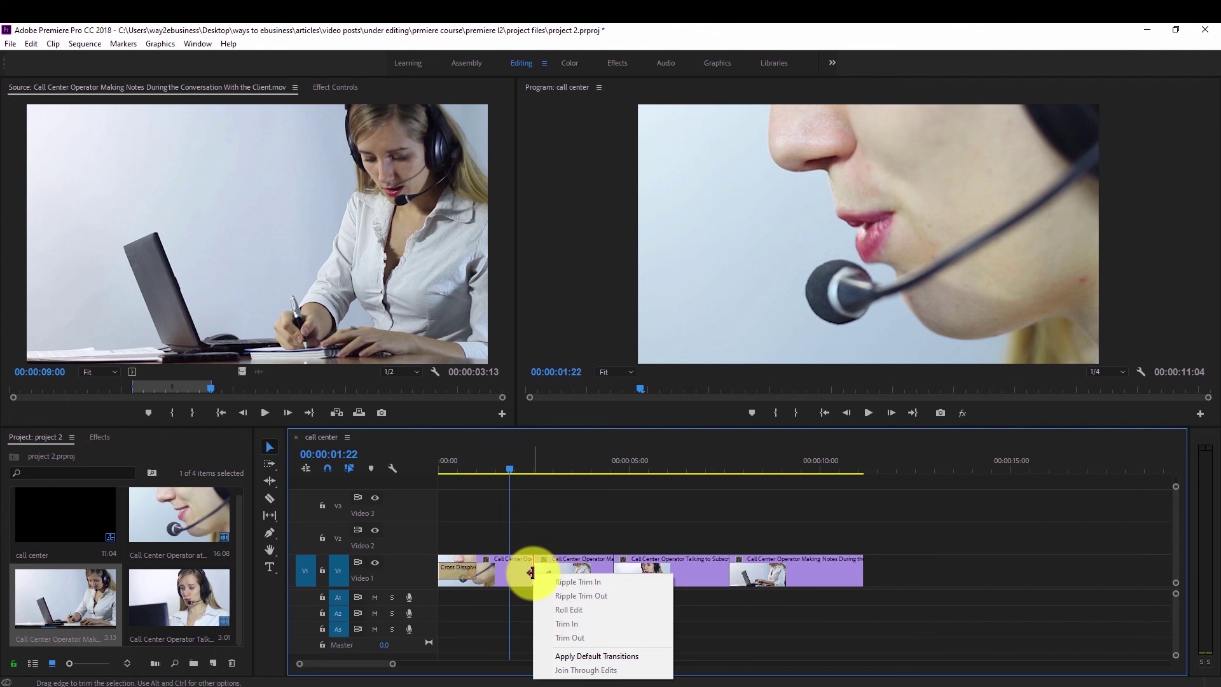
left_click(585, 655)
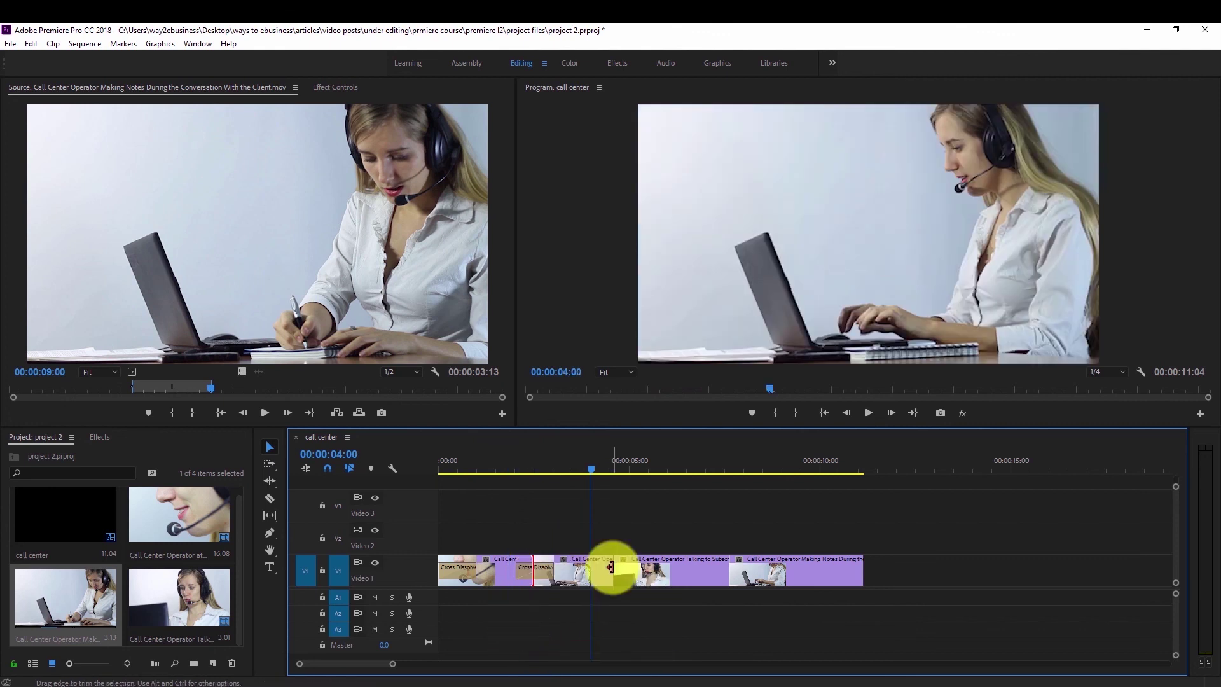
right_click(611, 567)
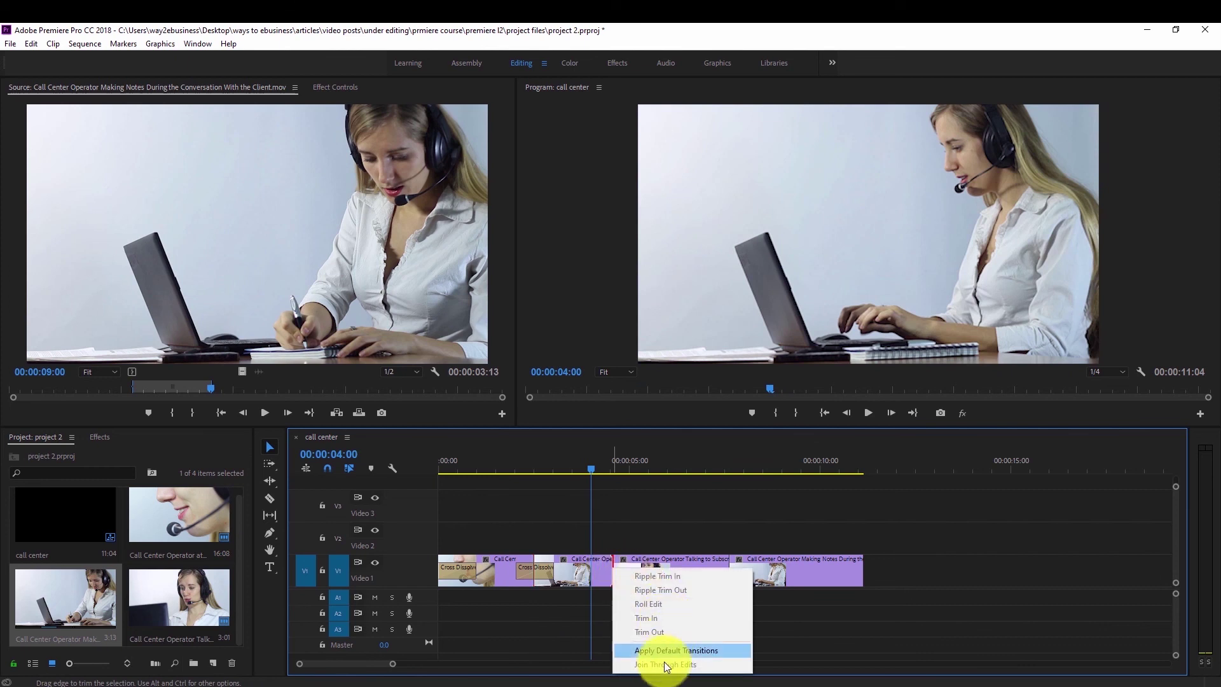
left_click(663, 661)
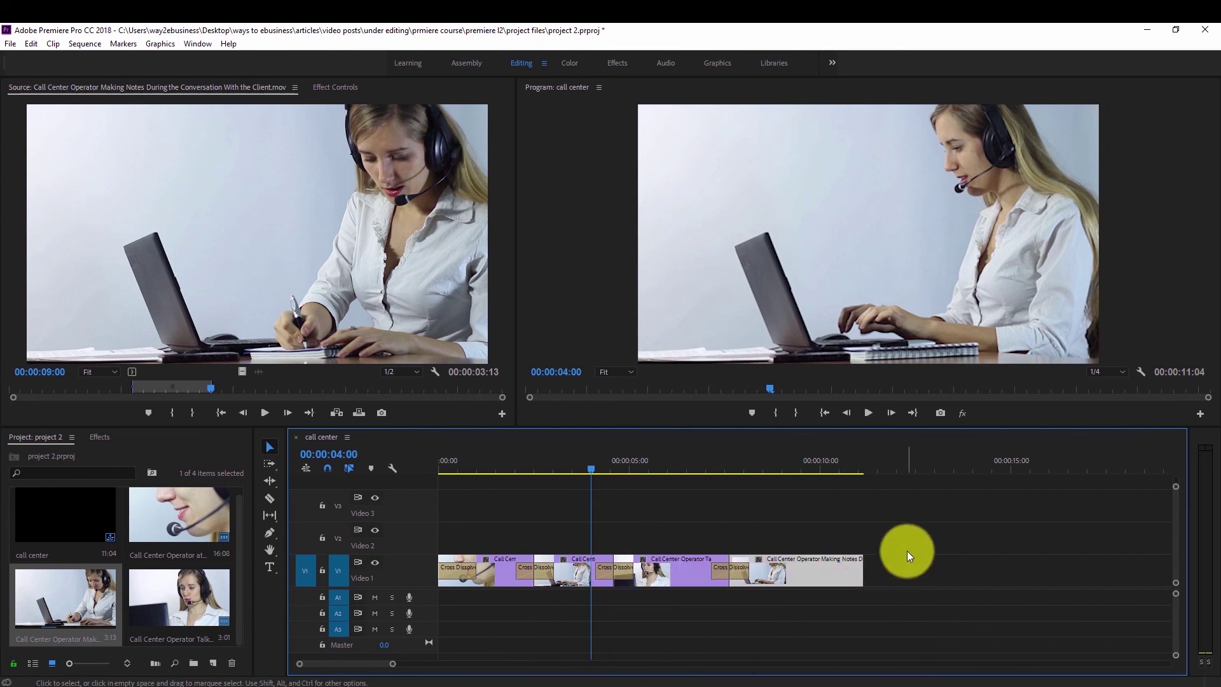
key("End")
key("ctrl+d")
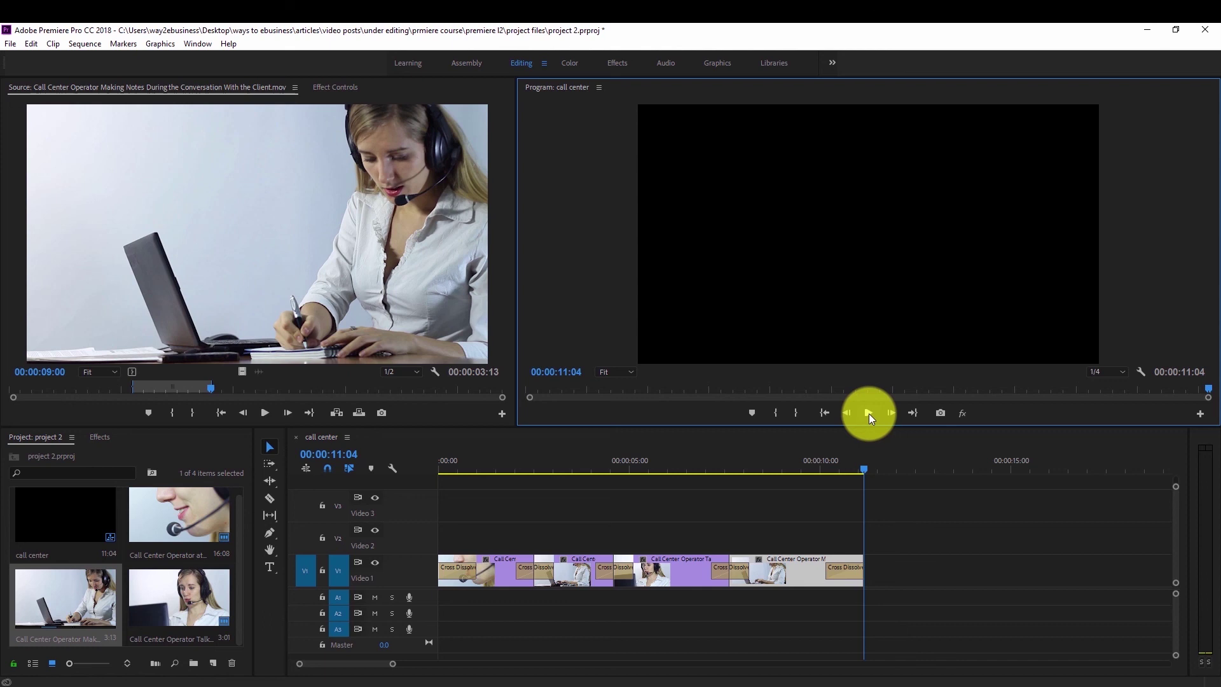
Play the 00:00:11:04 call center sequence from the beginning in the Program Monitor.
key("Home")
left_click(866, 414)
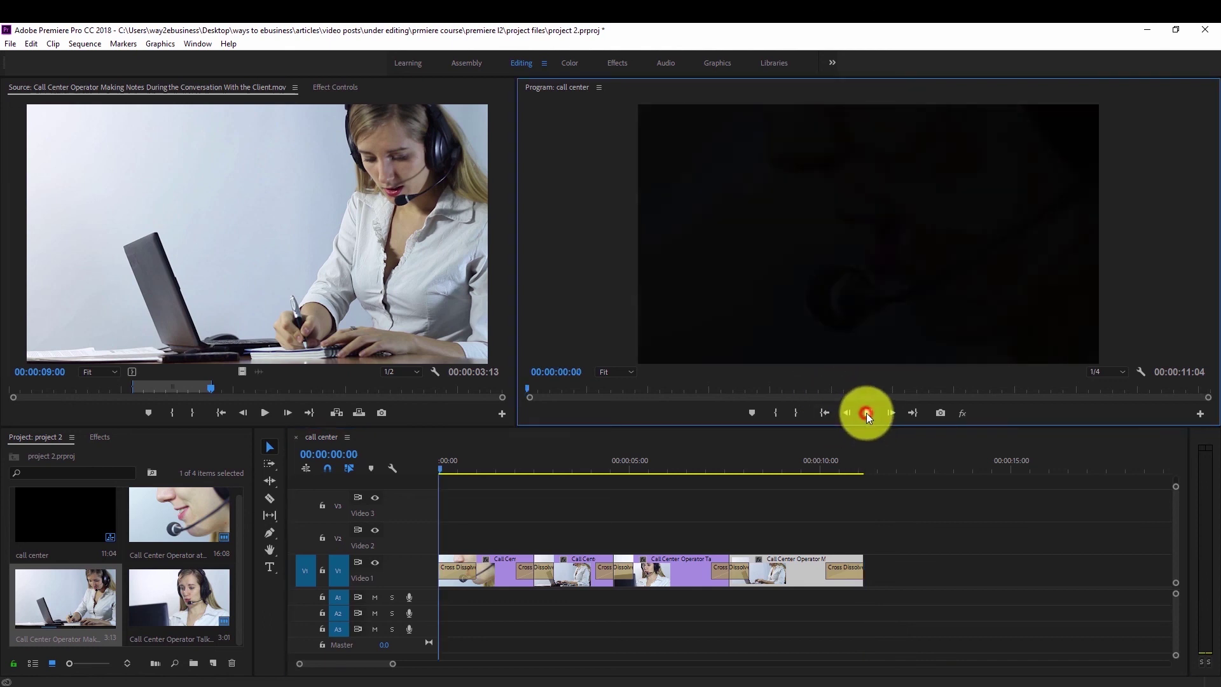